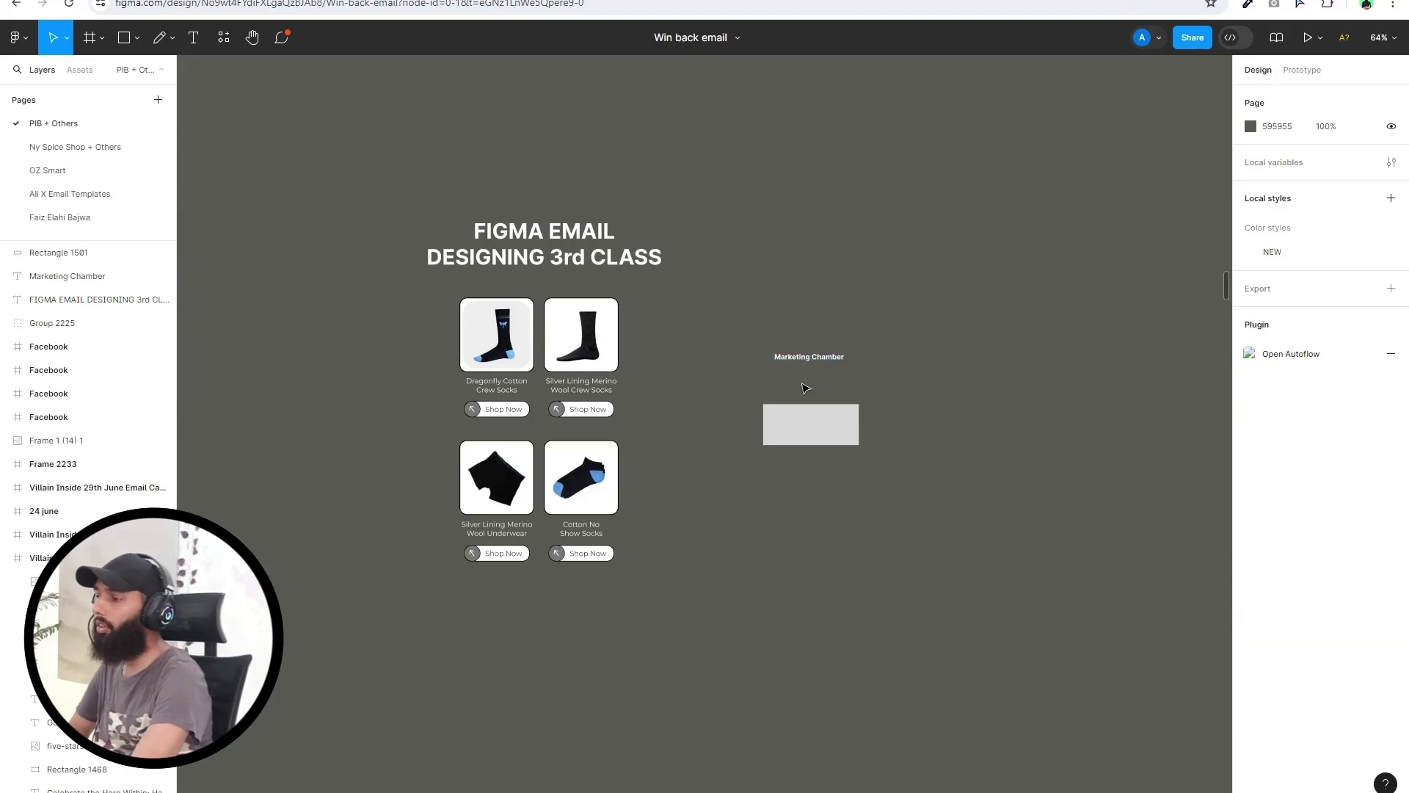
Move the "Marketing Chamber" text well to the right, and back above the grey rectangle
click(798, 360)
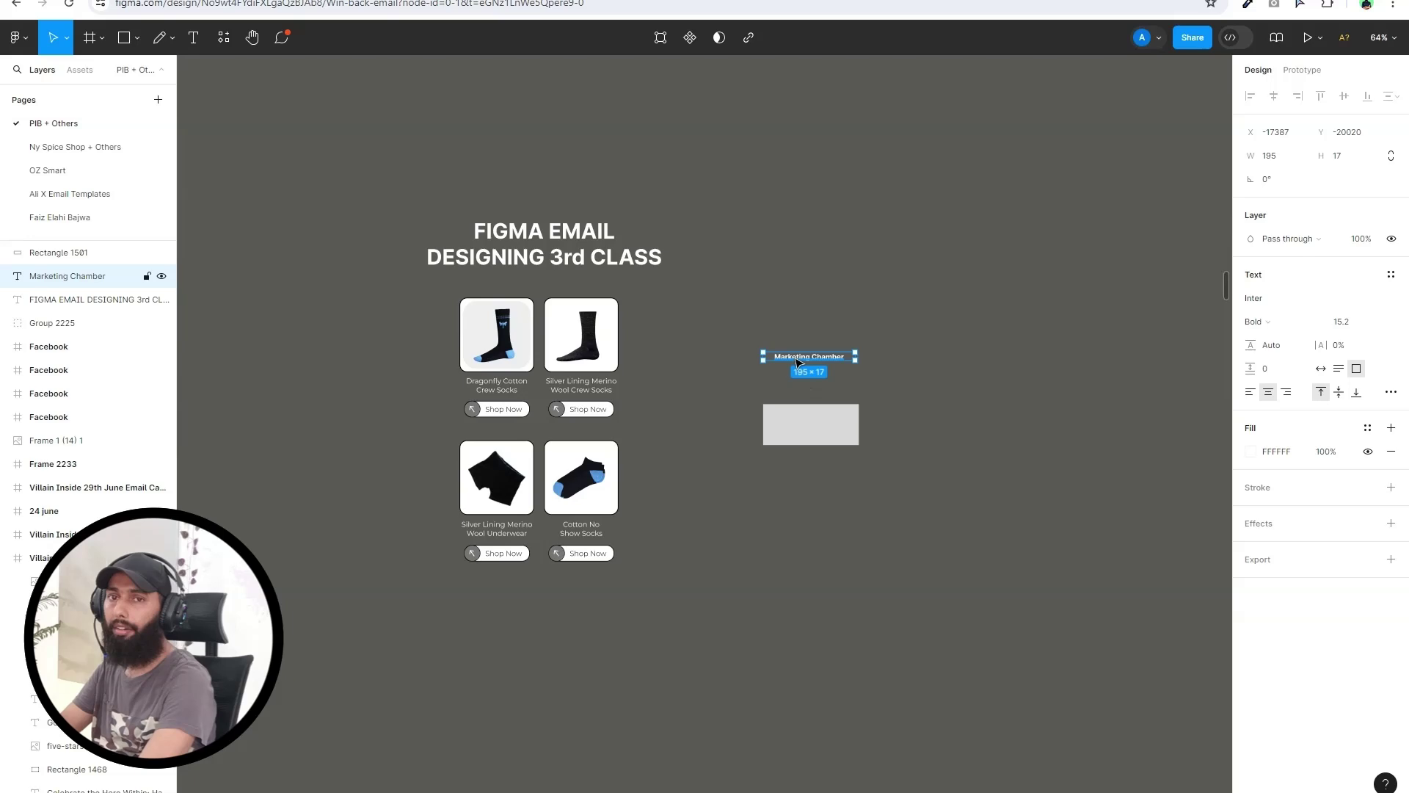
click(902, 414)
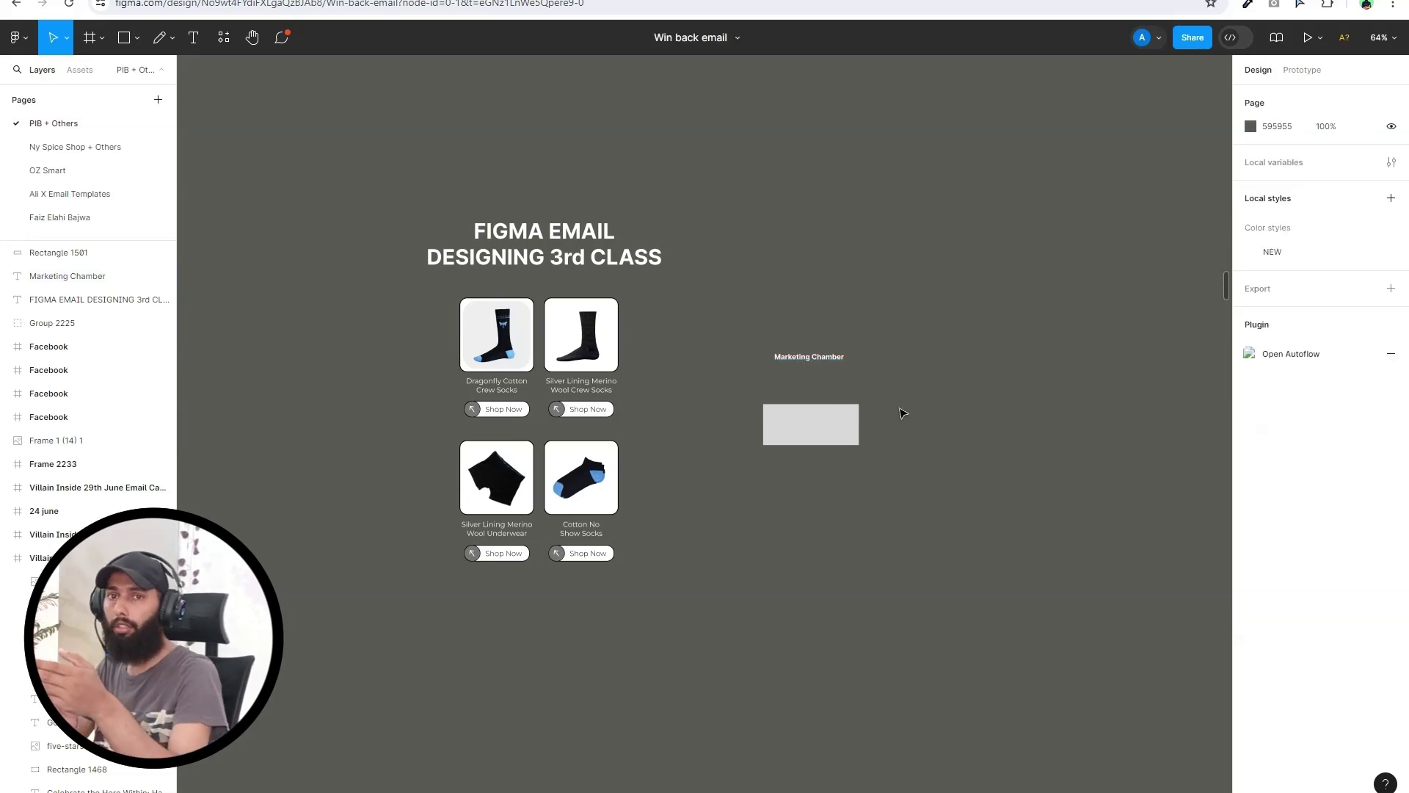
click(803, 361)
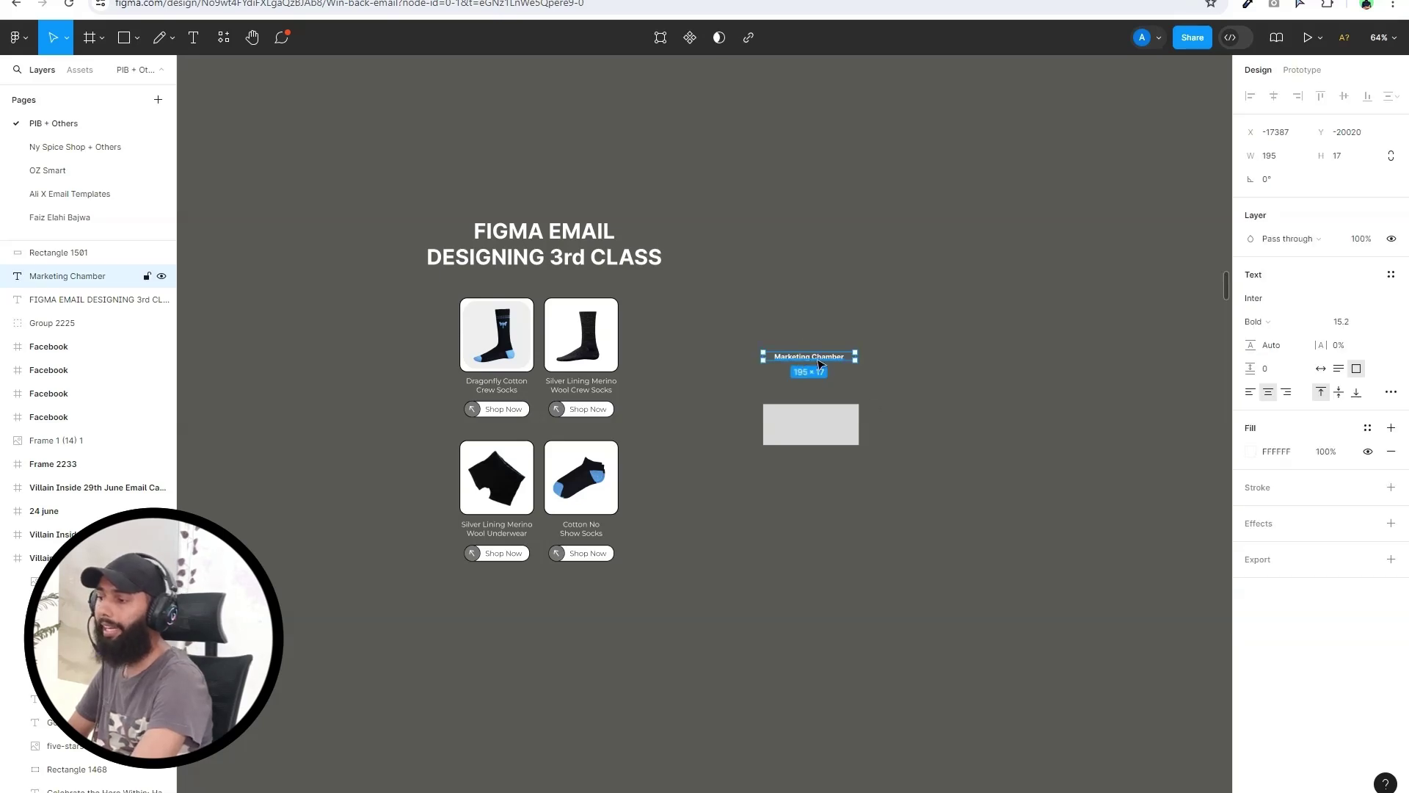
drag(803, 361, 1017, 361)
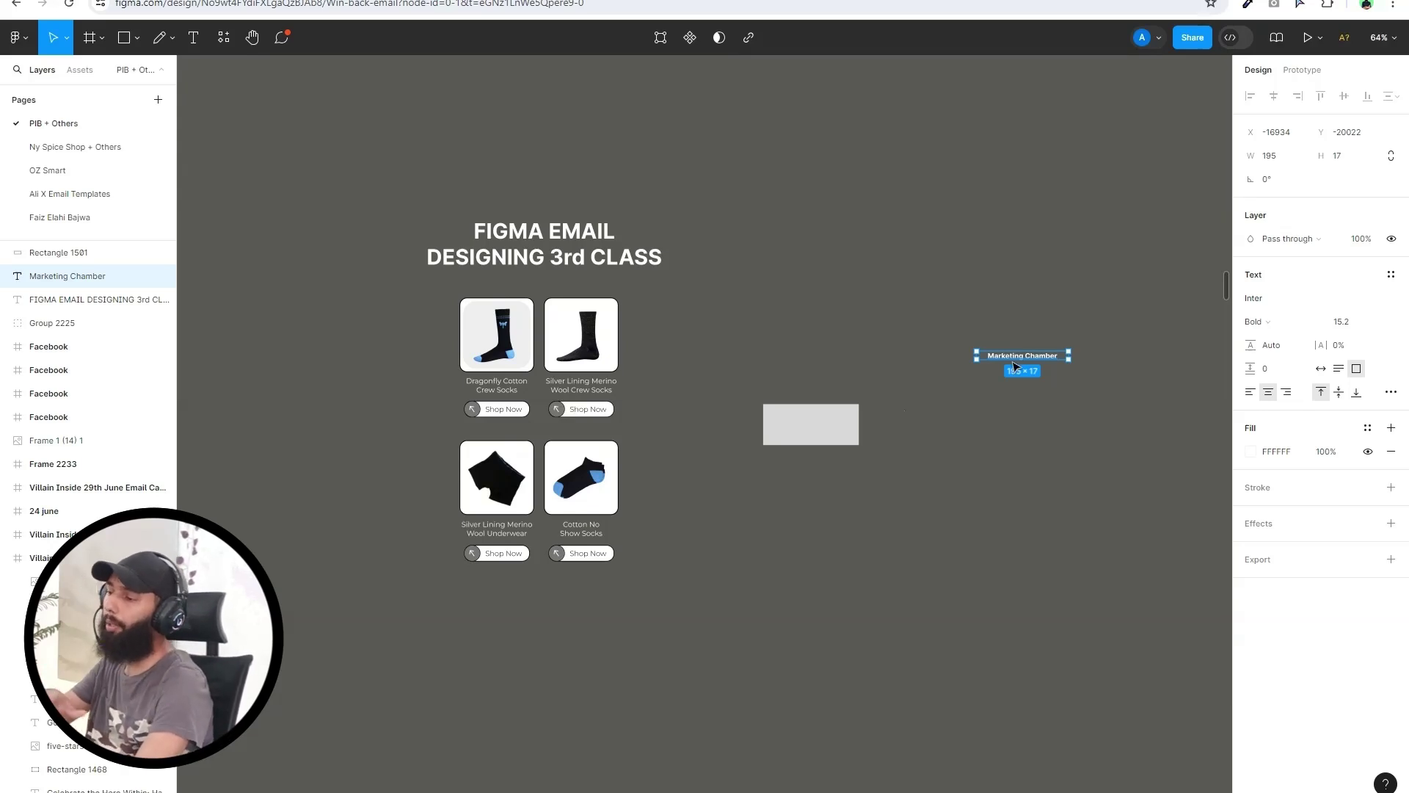
drag(1026, 358, 809, 360)
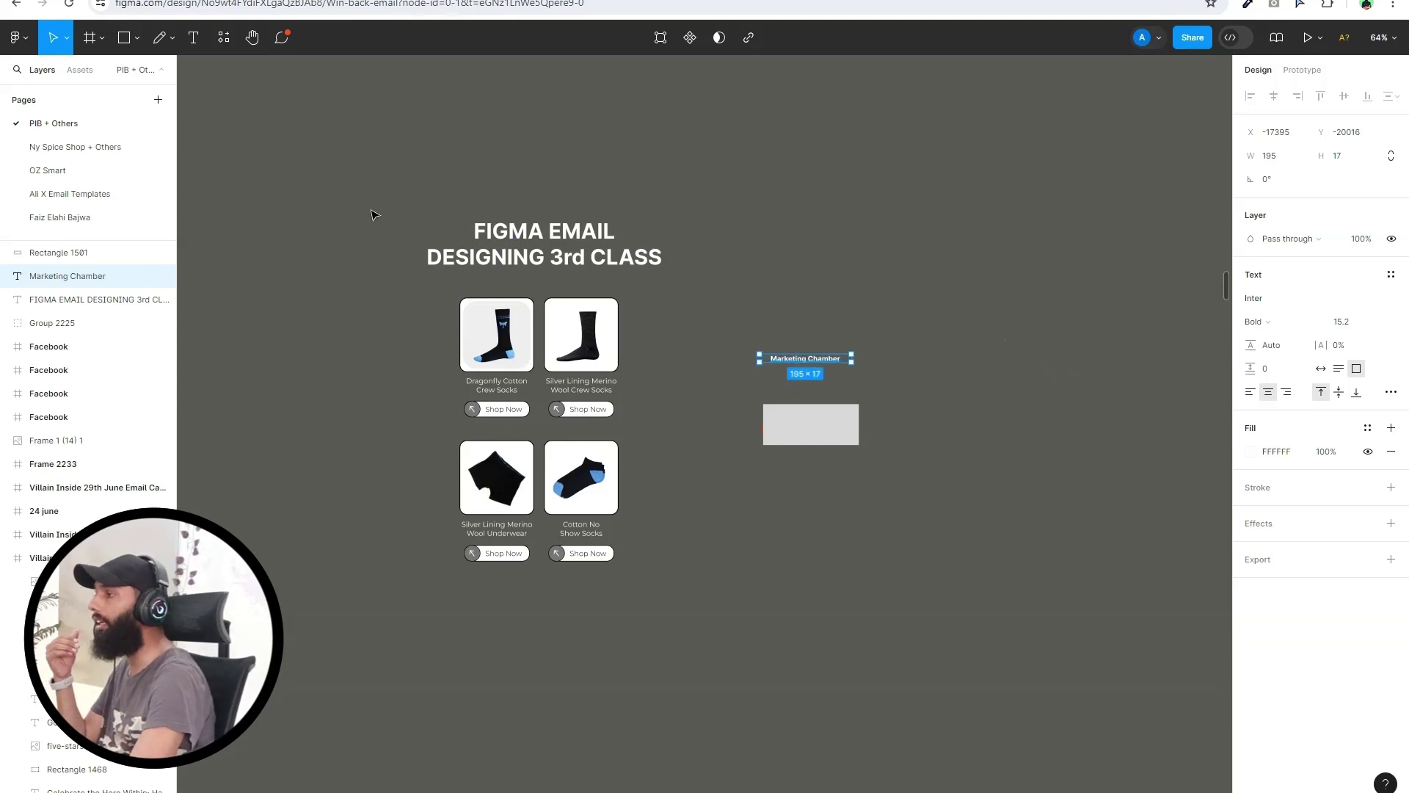
click(66, 38)
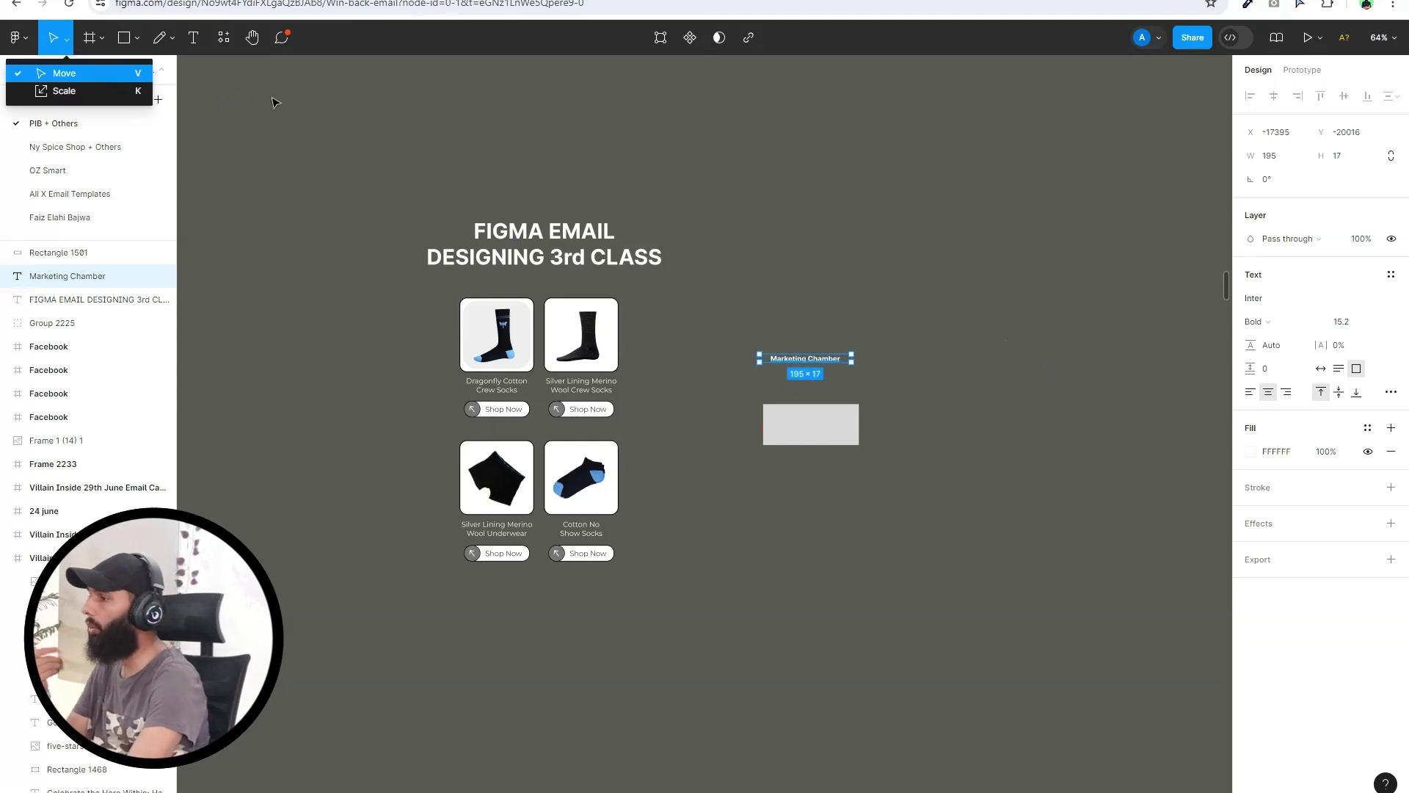
click(784, 191)
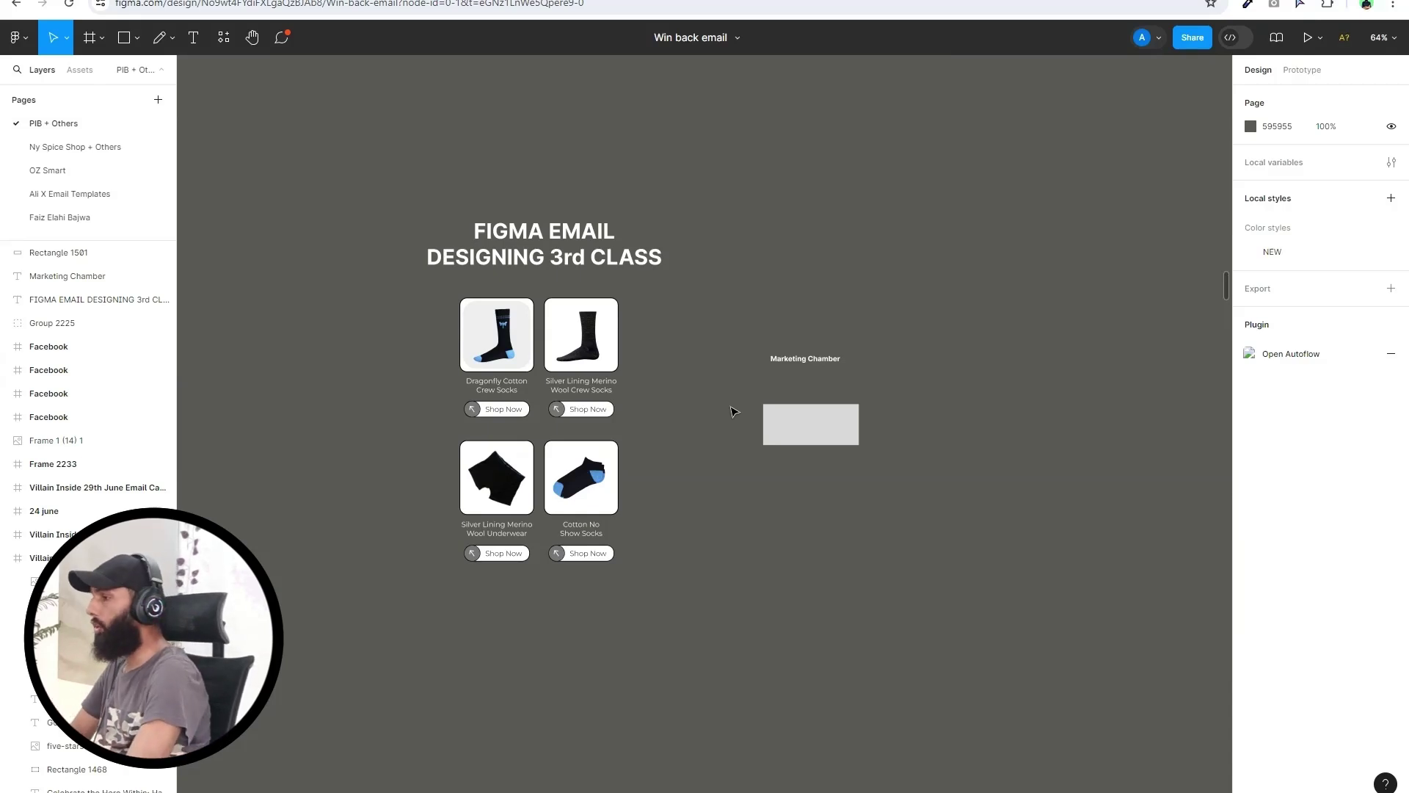
click(70, 37)
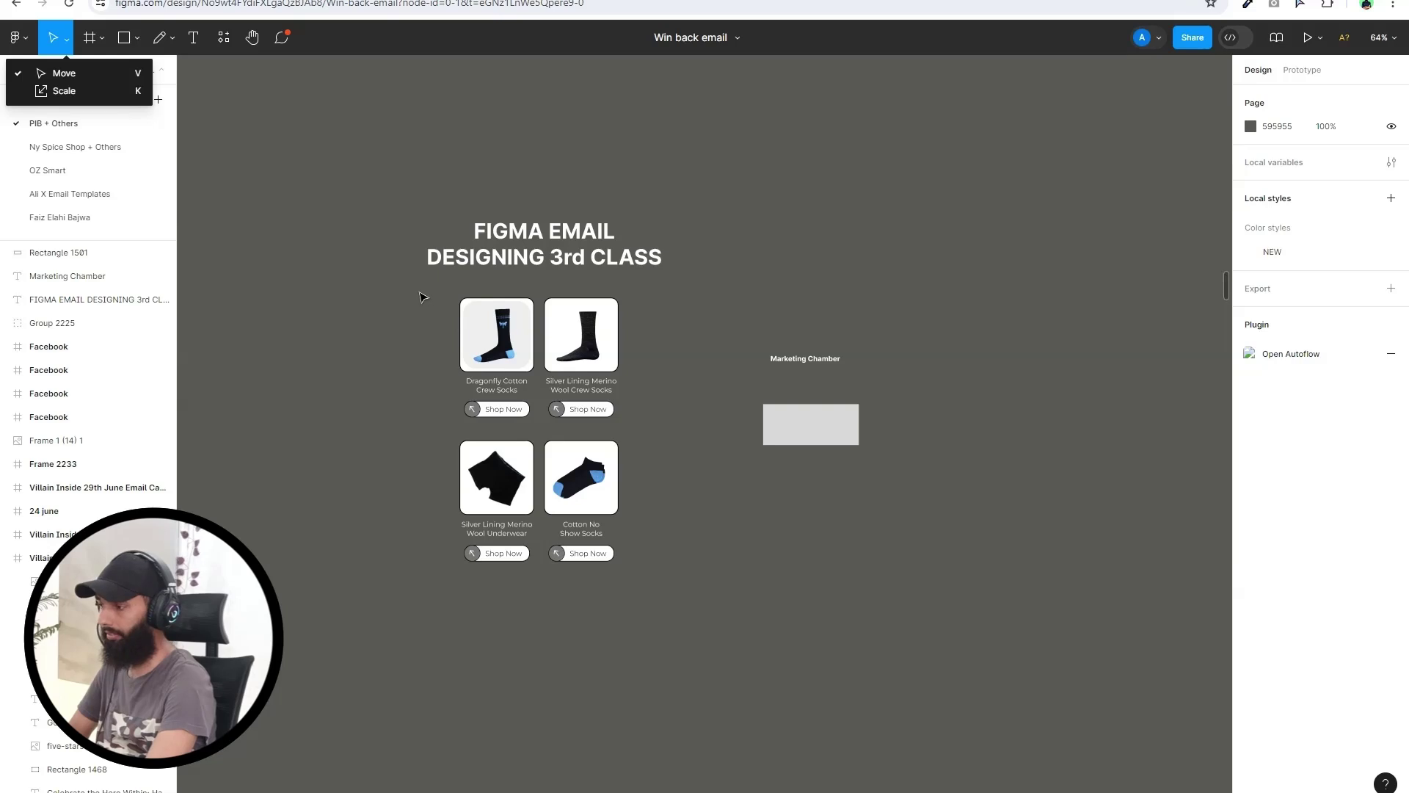
drag(418, 290, 687, 586)
click(686, 585)
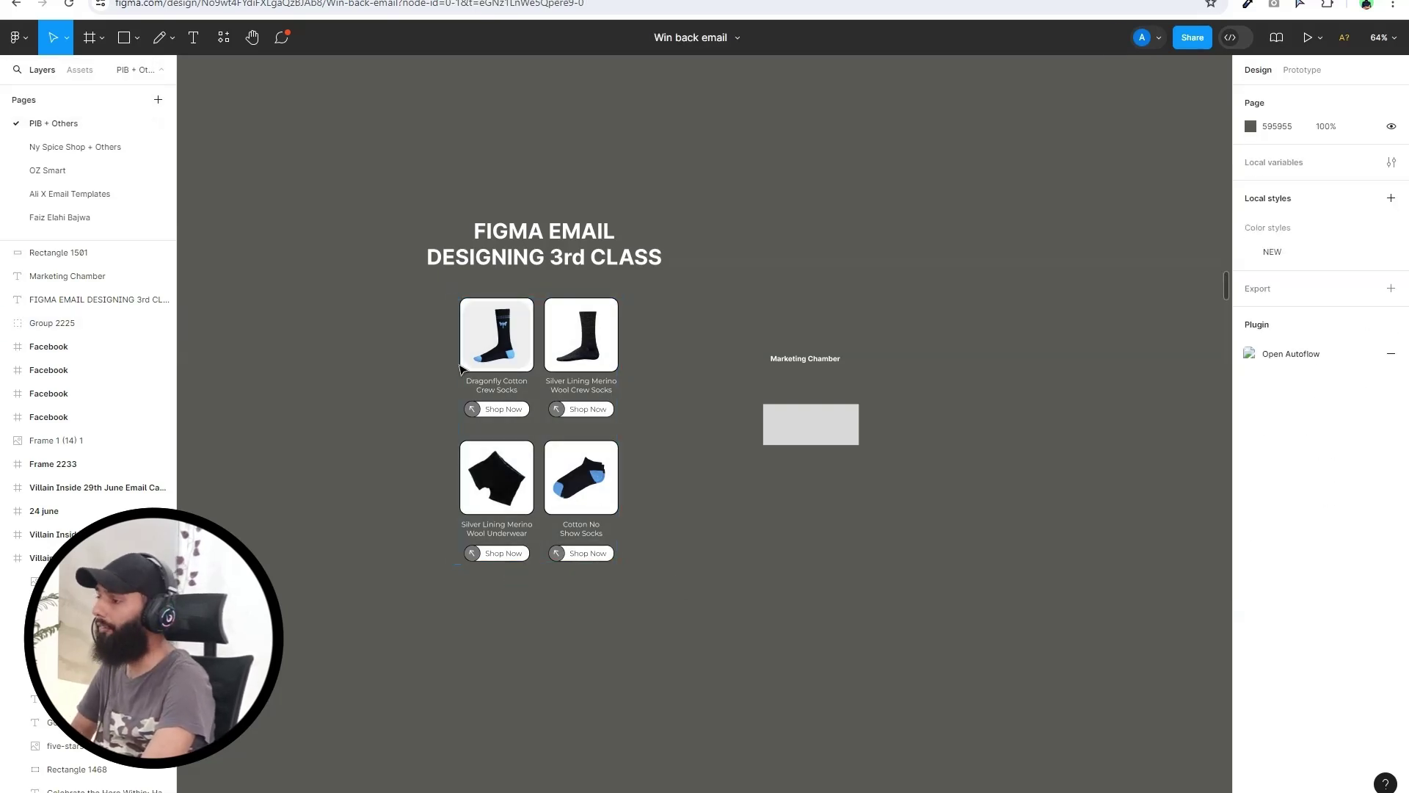
drag(440, 296, 674, 587)
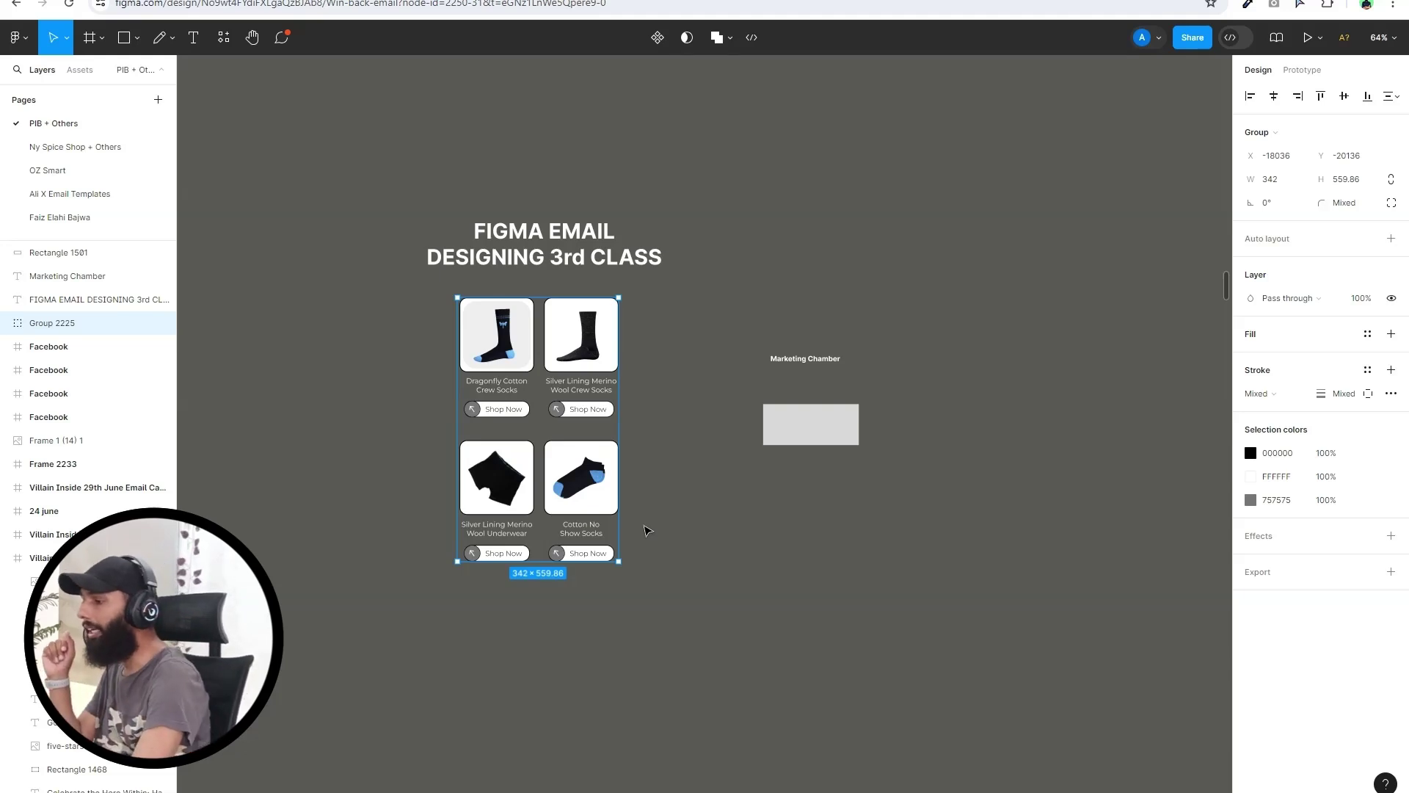
click(421, 301)
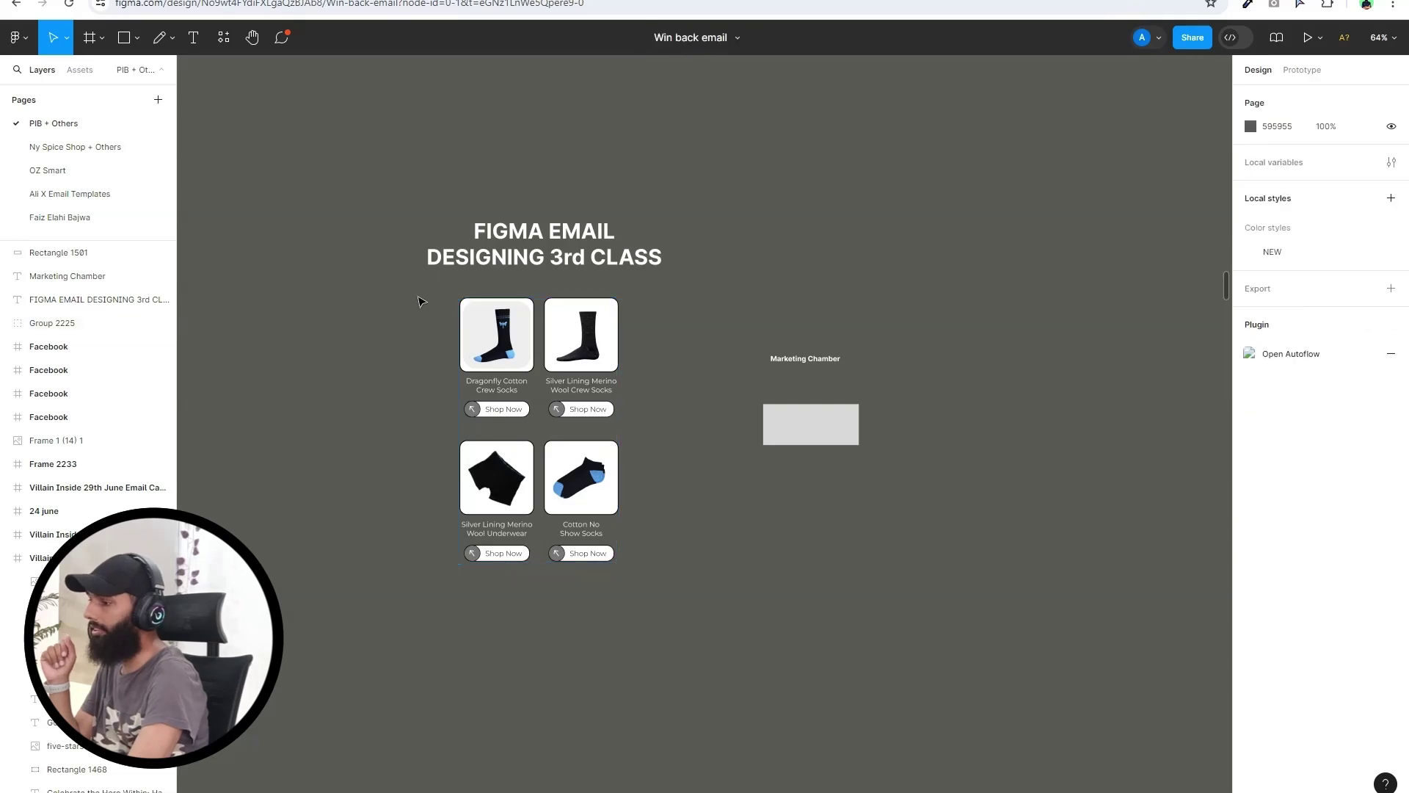
Enlarge the product group proportionally to about 486 × 795 with the Scale tool, and return to the Move tool
drag(420, 300, 659, 564)
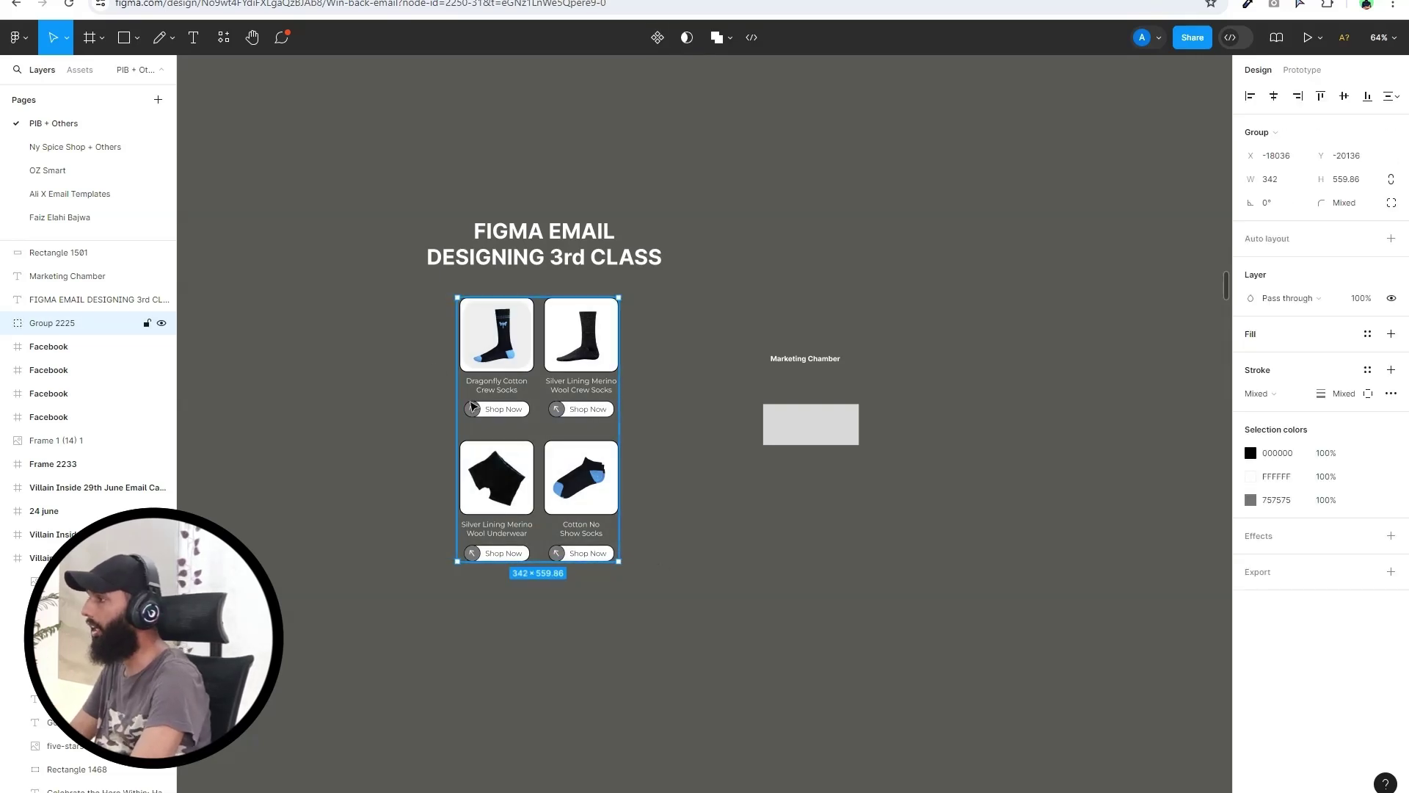
click(66, 38)
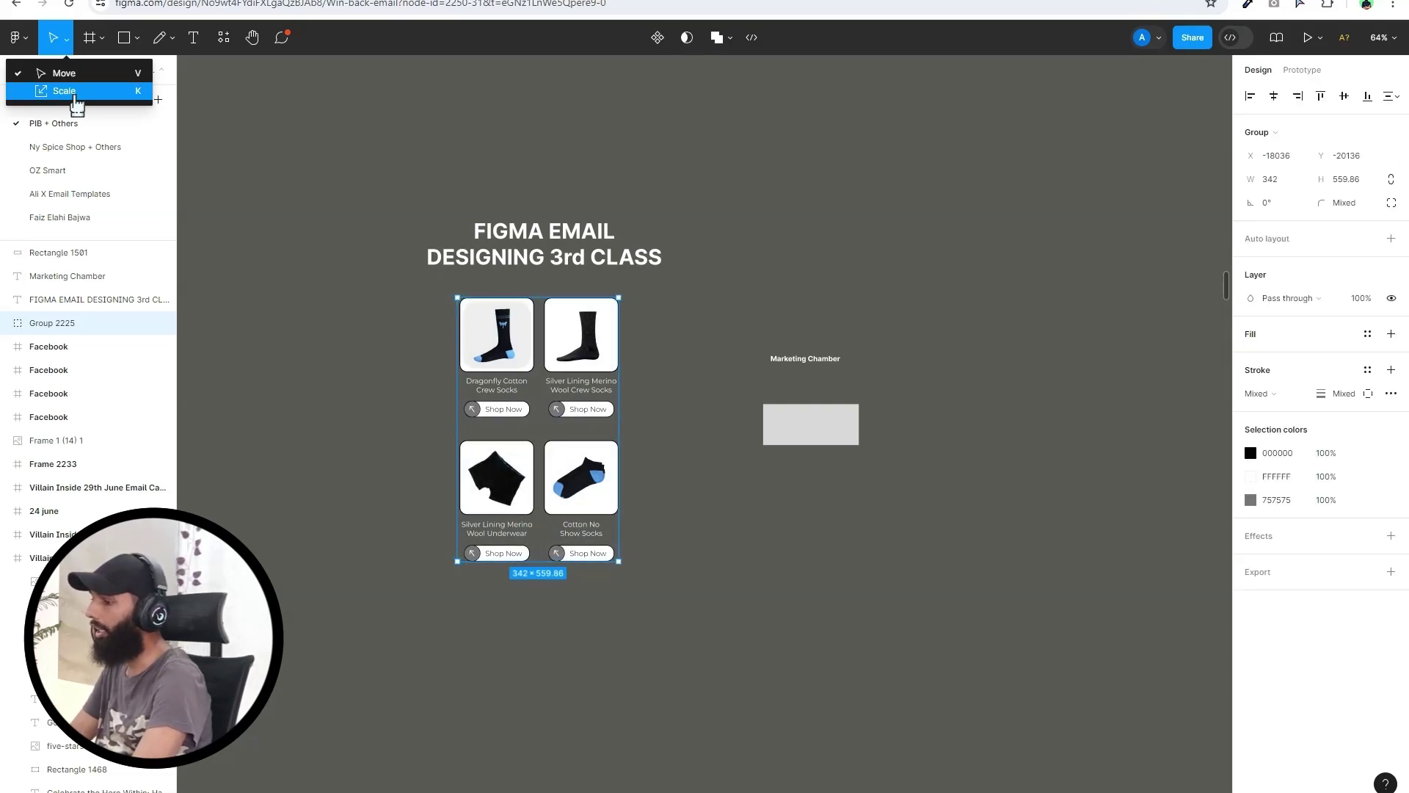
click(64, 91)
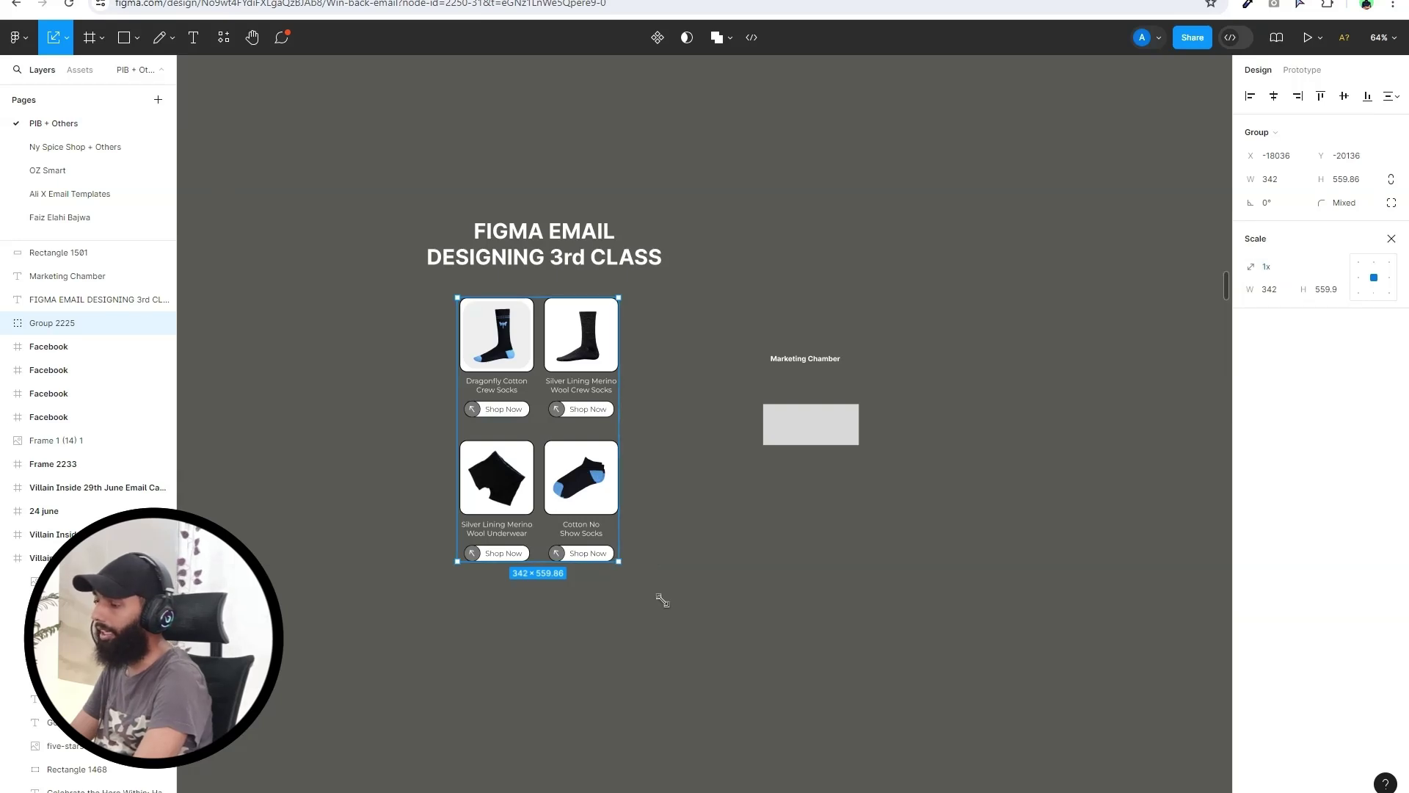
mouse_move(663, 600)
mouse_down()
mouse_move(716, 672)
mouse_move(730, 726)
mouse_move(607, 527)
mouse_move(682, 626)
mouse_move(686, 663)
mouse_move(682, 612)
mouse_up()
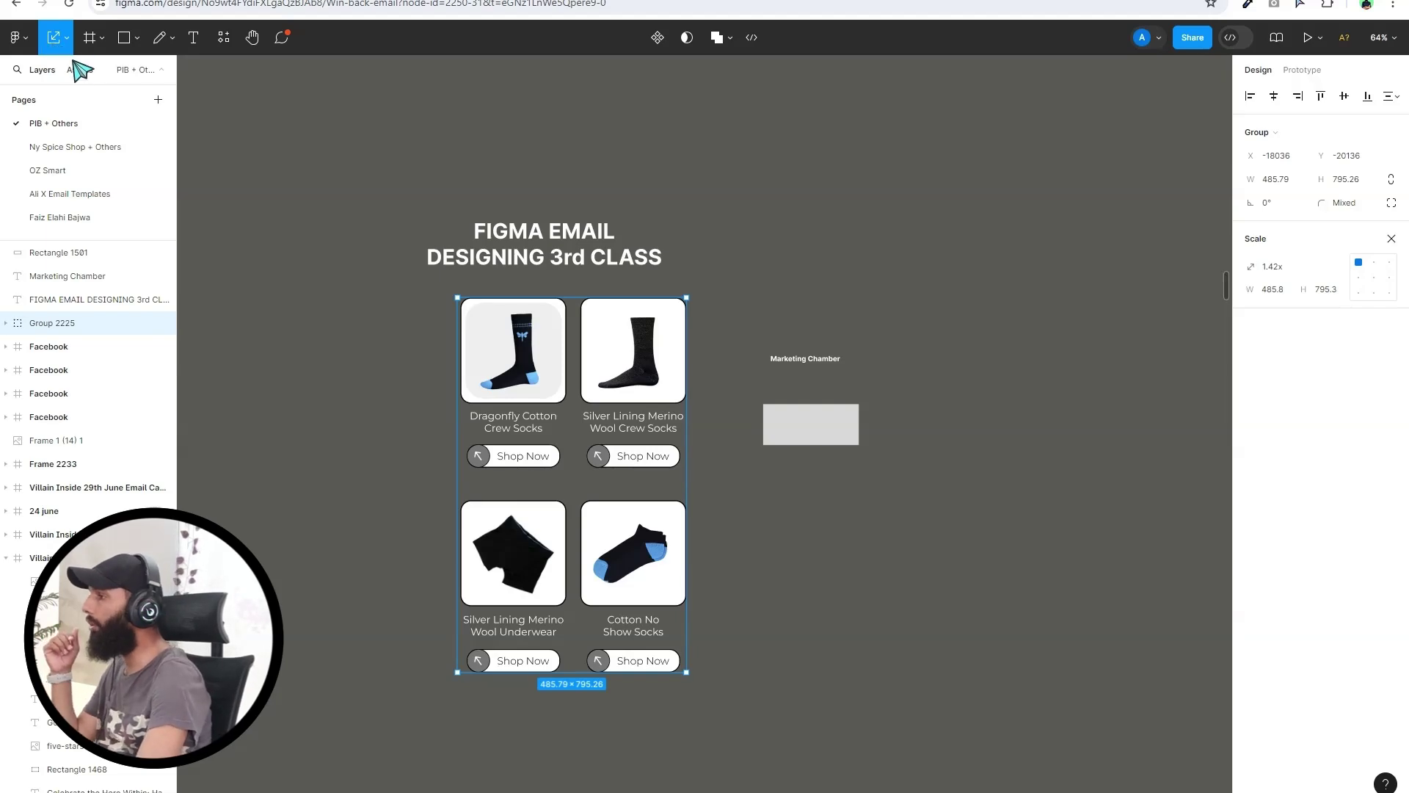
click(66, 37)
click(59, 71)
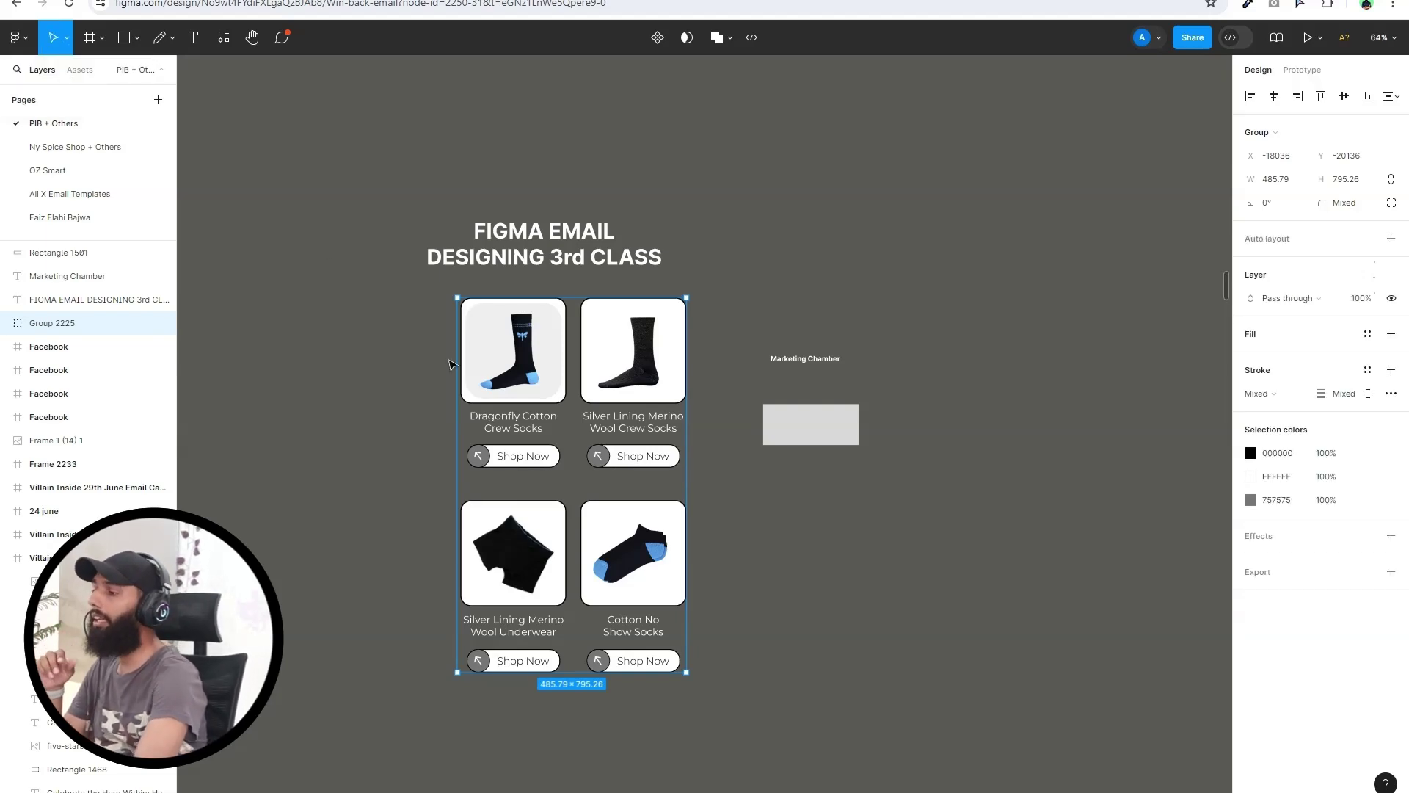
click(415, 375)
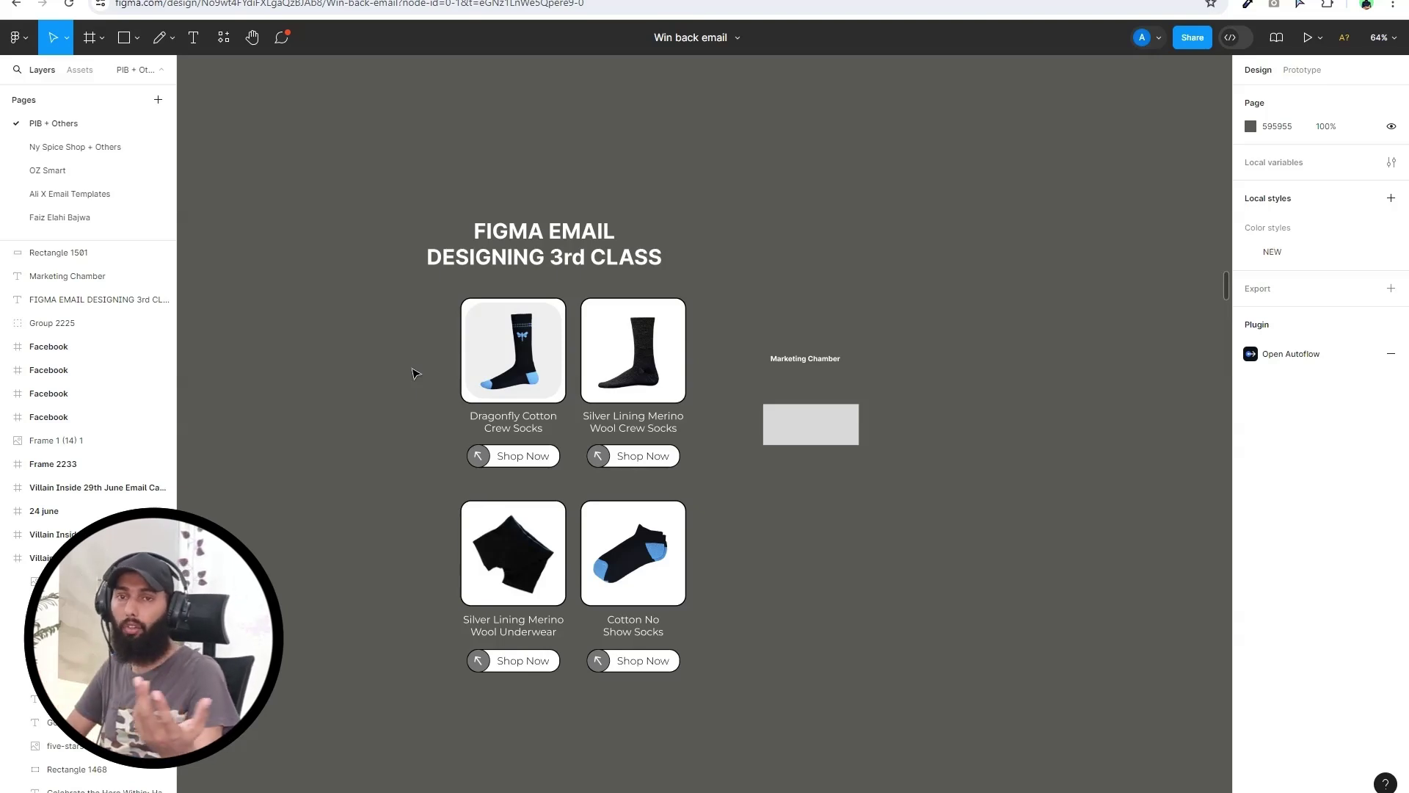
Ungroup the sock and underwear product grid, and group all its elements together again
right_click(383, 332)
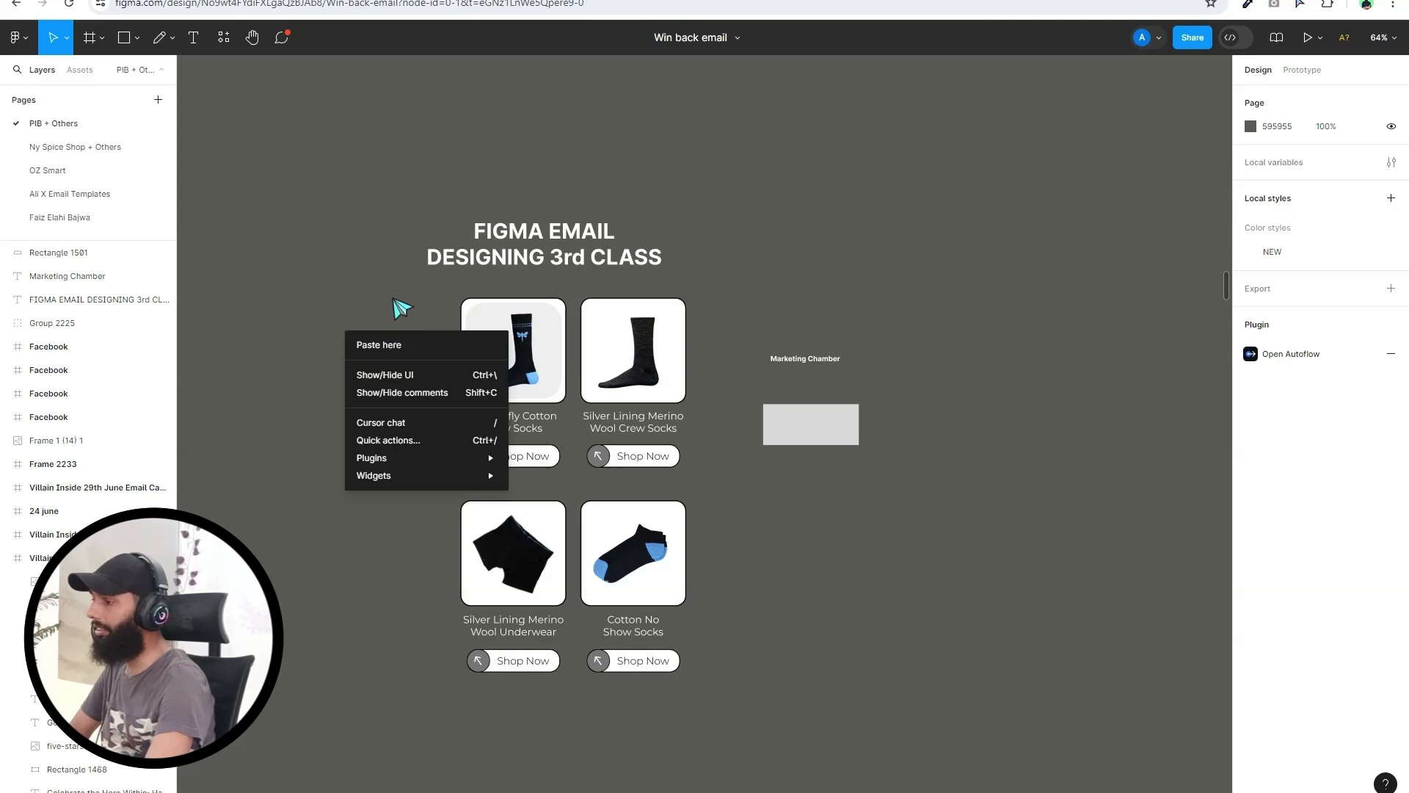
click(395, 293)
click(666, 643)
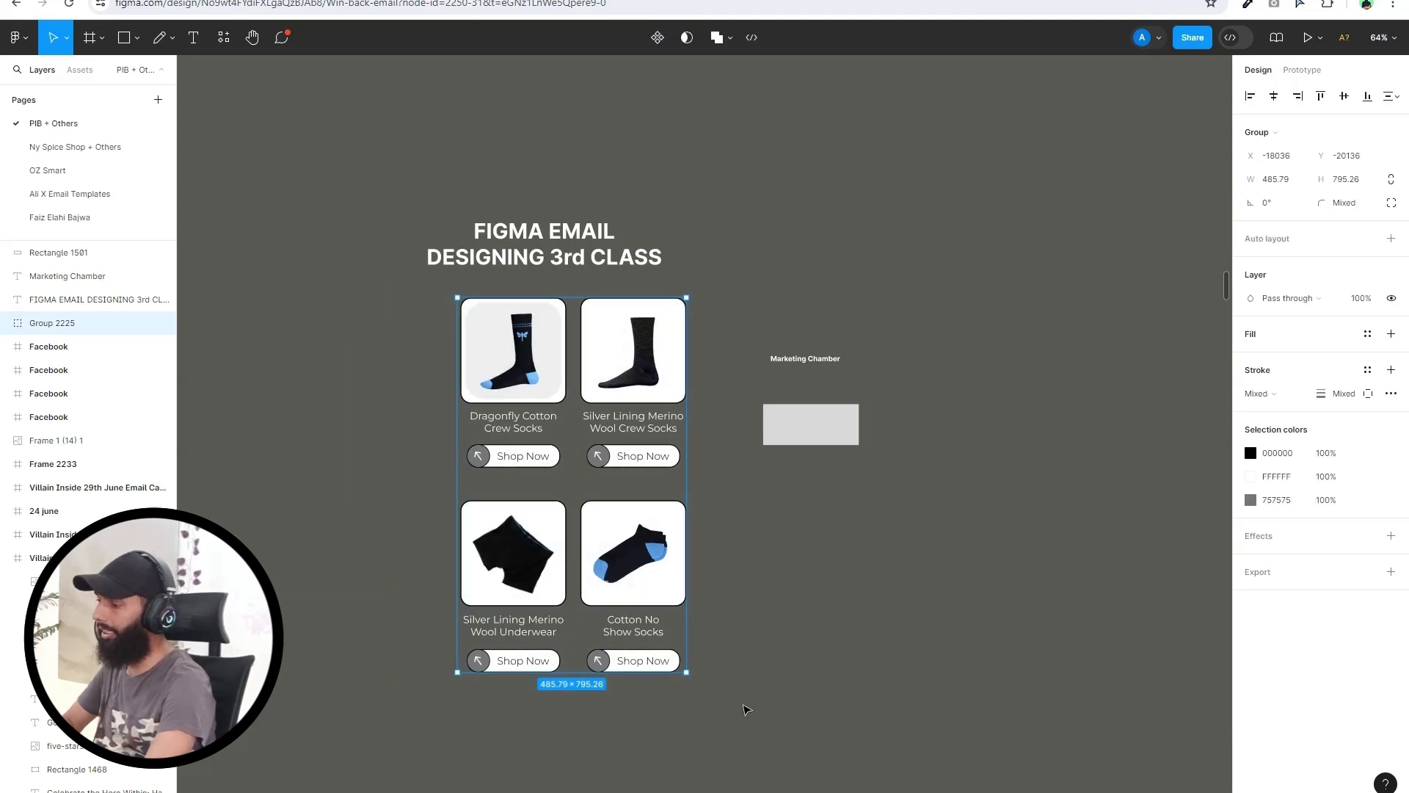
right_click(541, 416)
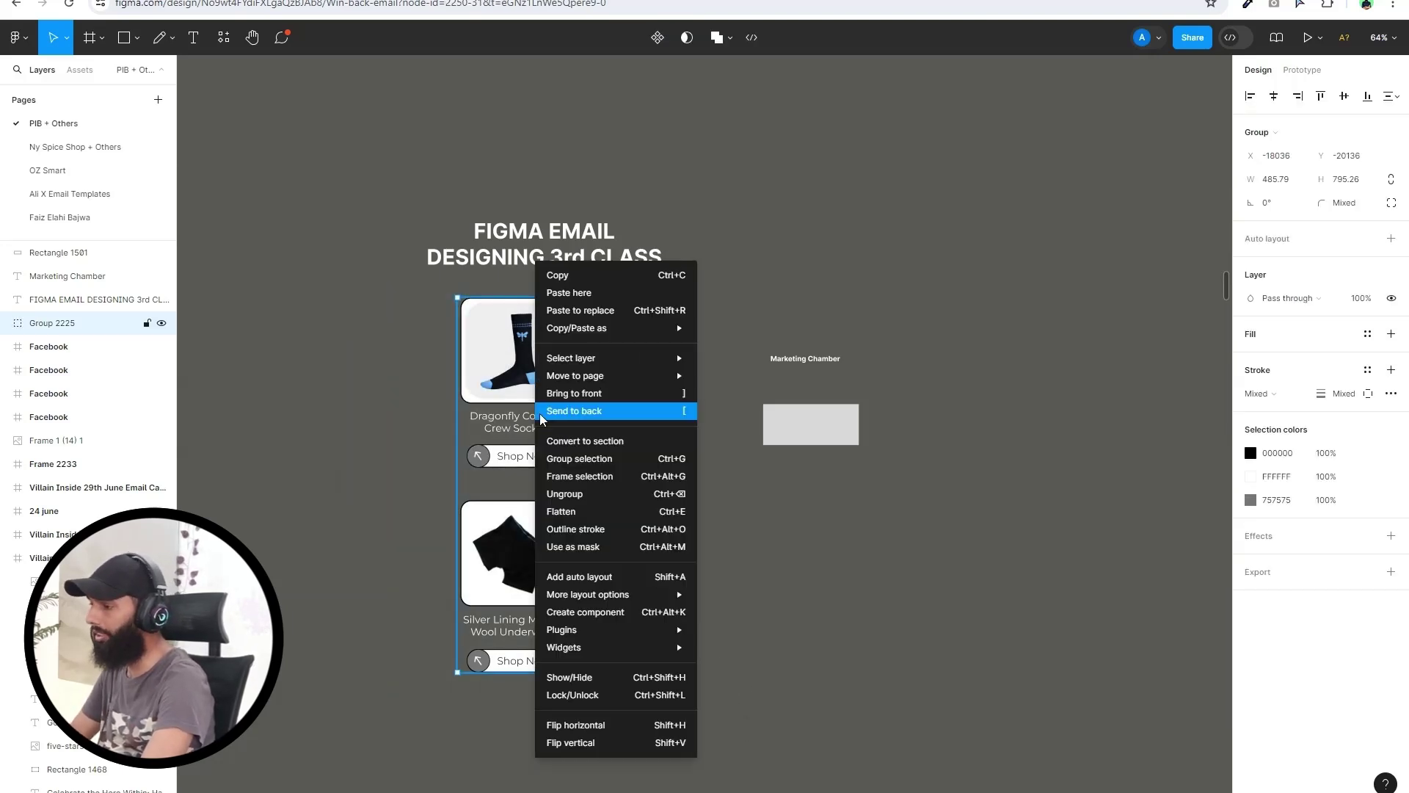
click(585, 494)
click(406, 321)
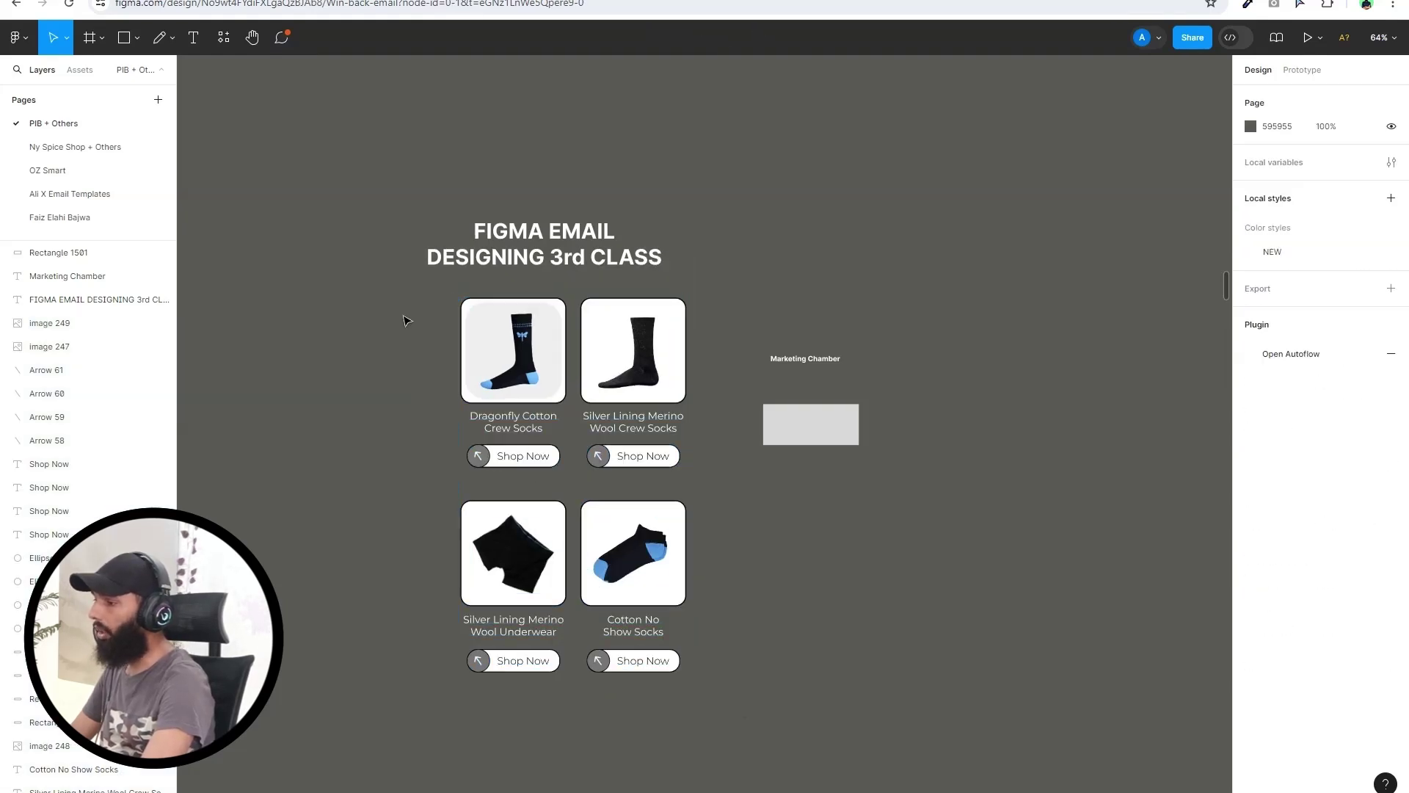
drag(406, 302, 701, 669)
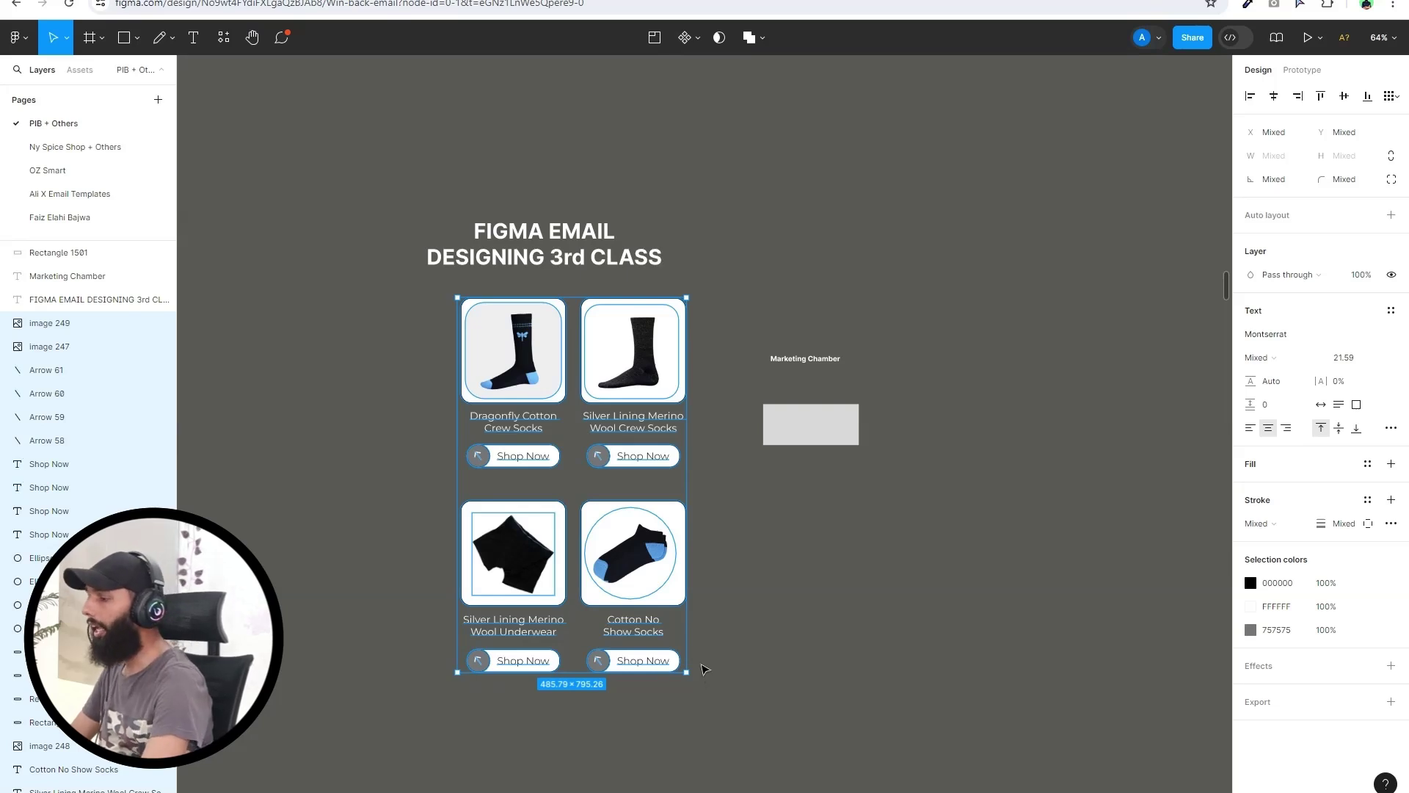
key(ctrl+g)
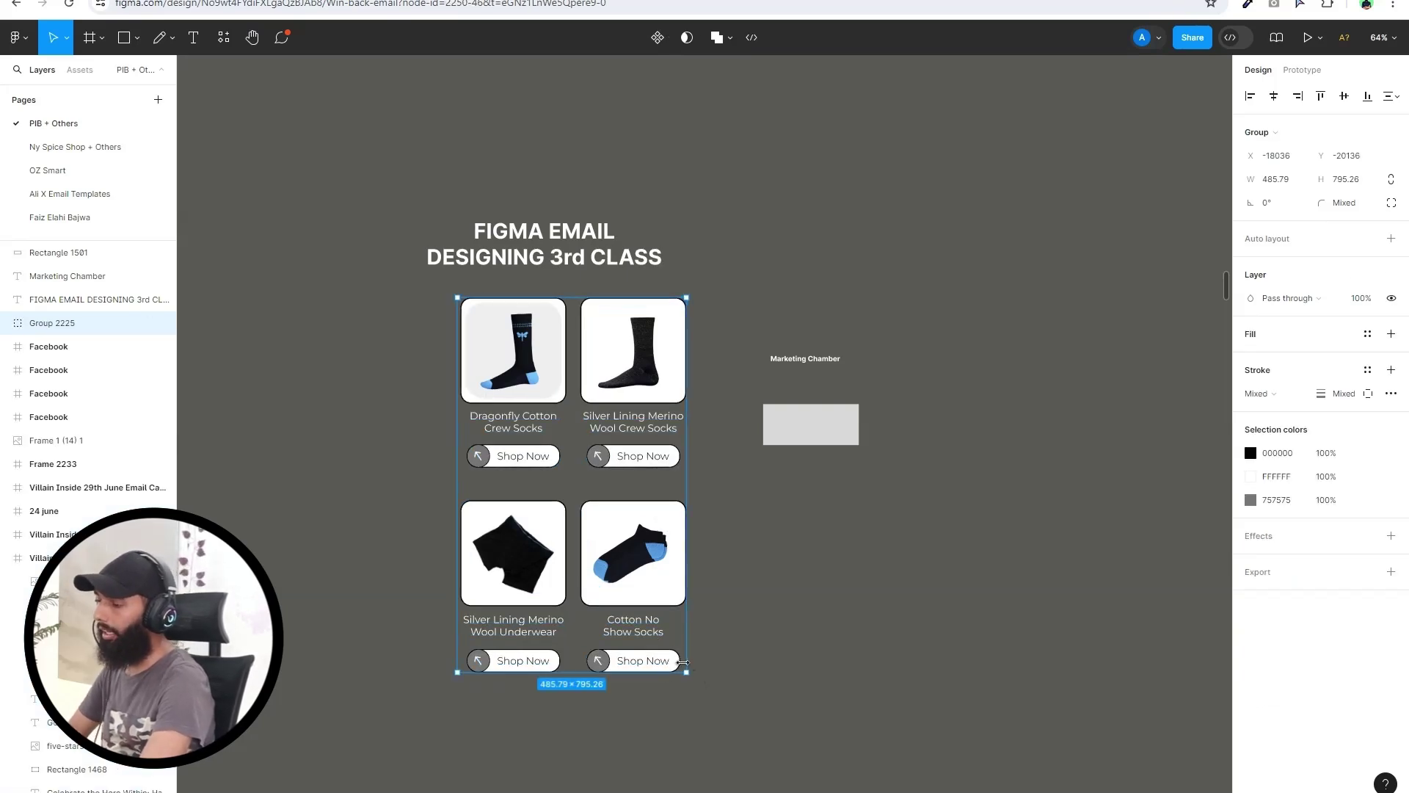
Try resizing the product group without scaling to about 852 × 1523 and to about 321 × 883, and undo both resizes
drag(686, 672, 859, 791)
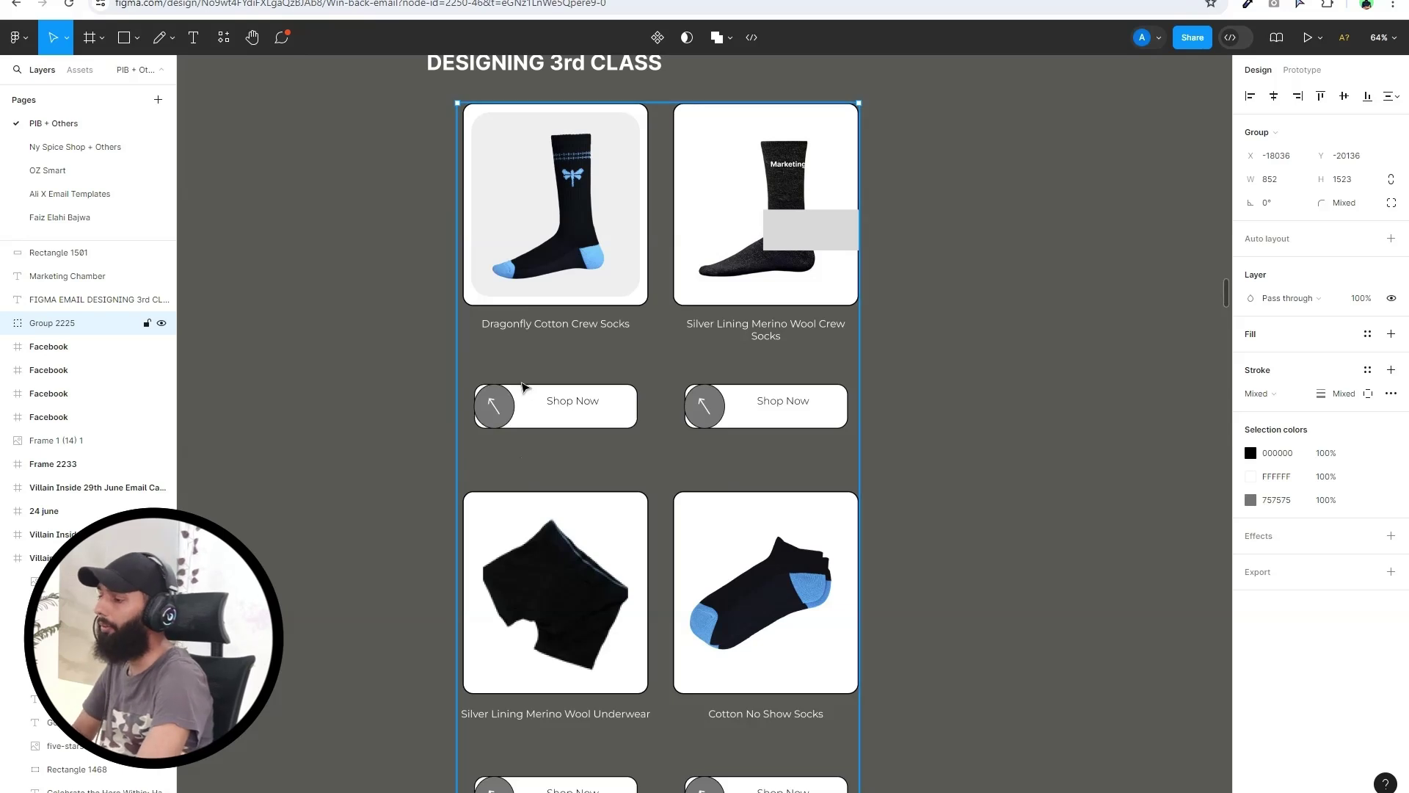
scroll(621, 425, down, 1)
scroll(649, 448, down, 2)
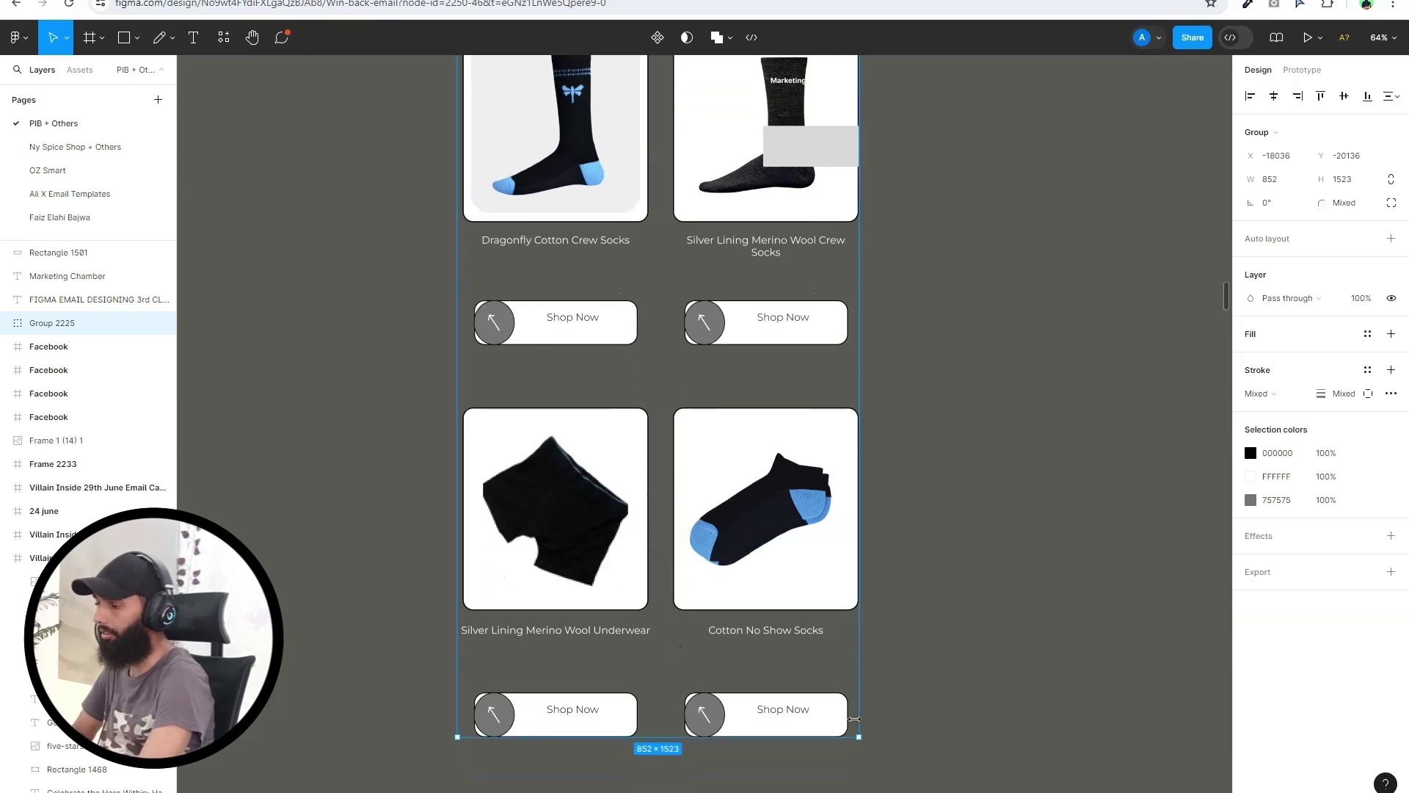
drag(859, 736, 859, 733)
drag(725, 554, 620, 440)
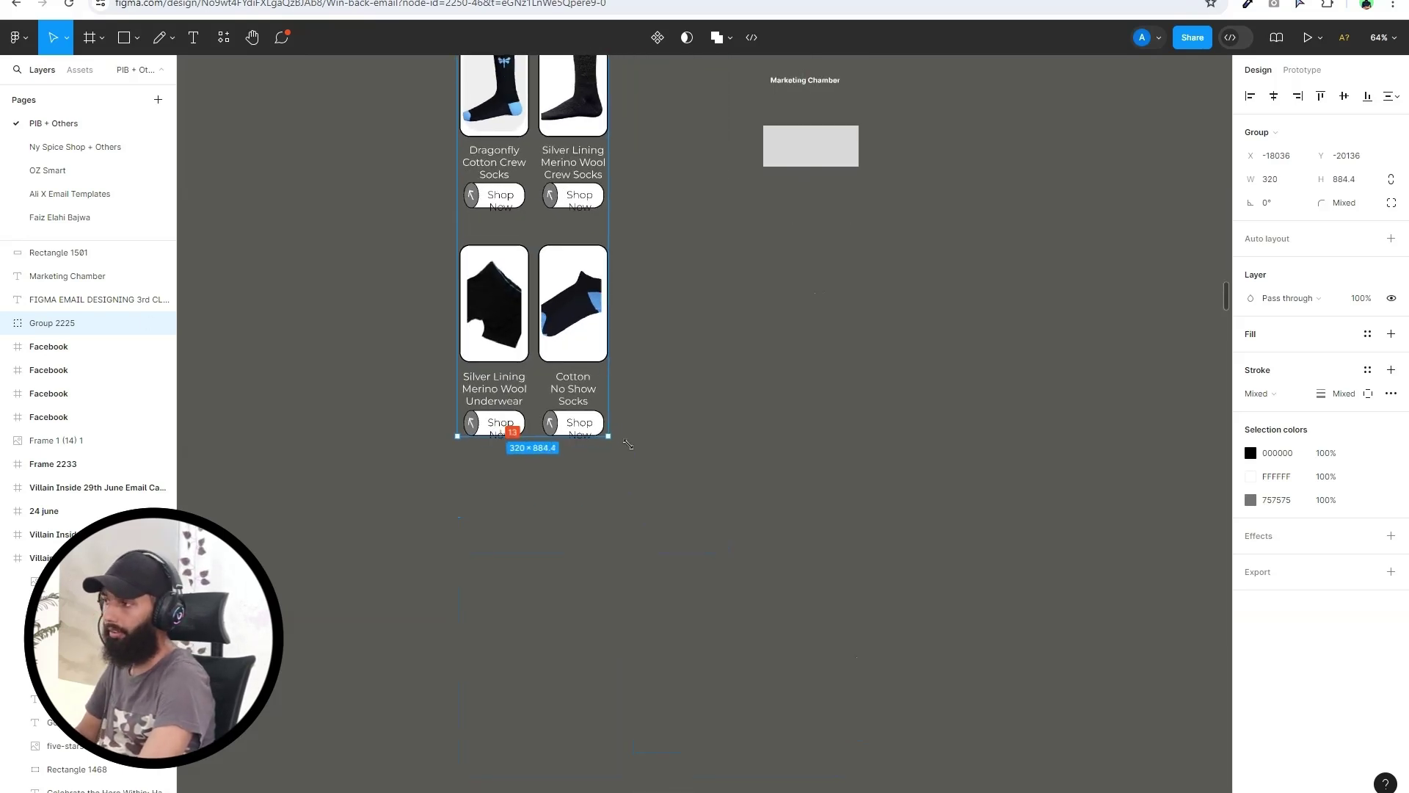
scroll(686, 465, up, 2)
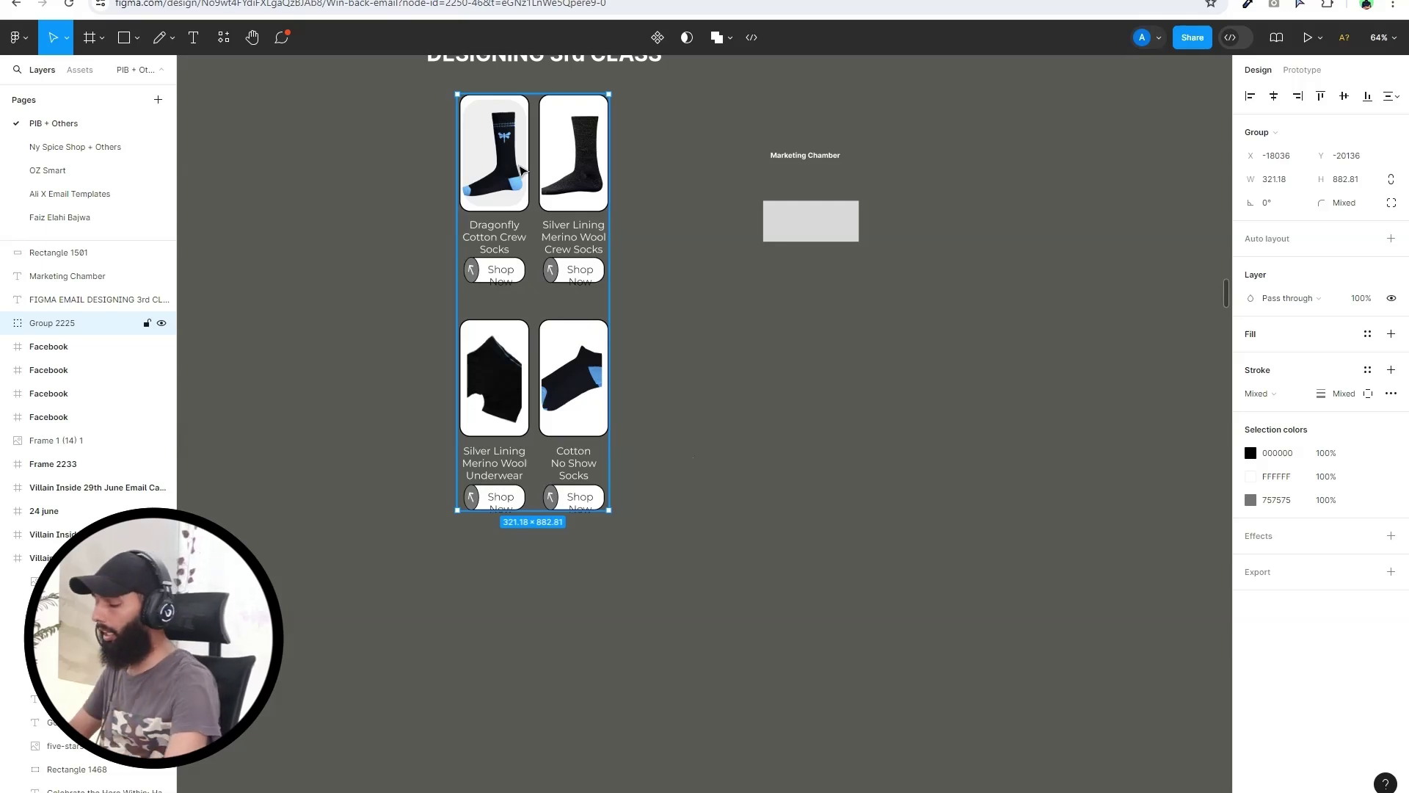
key(ctrl+z)
key(ctrl+z)
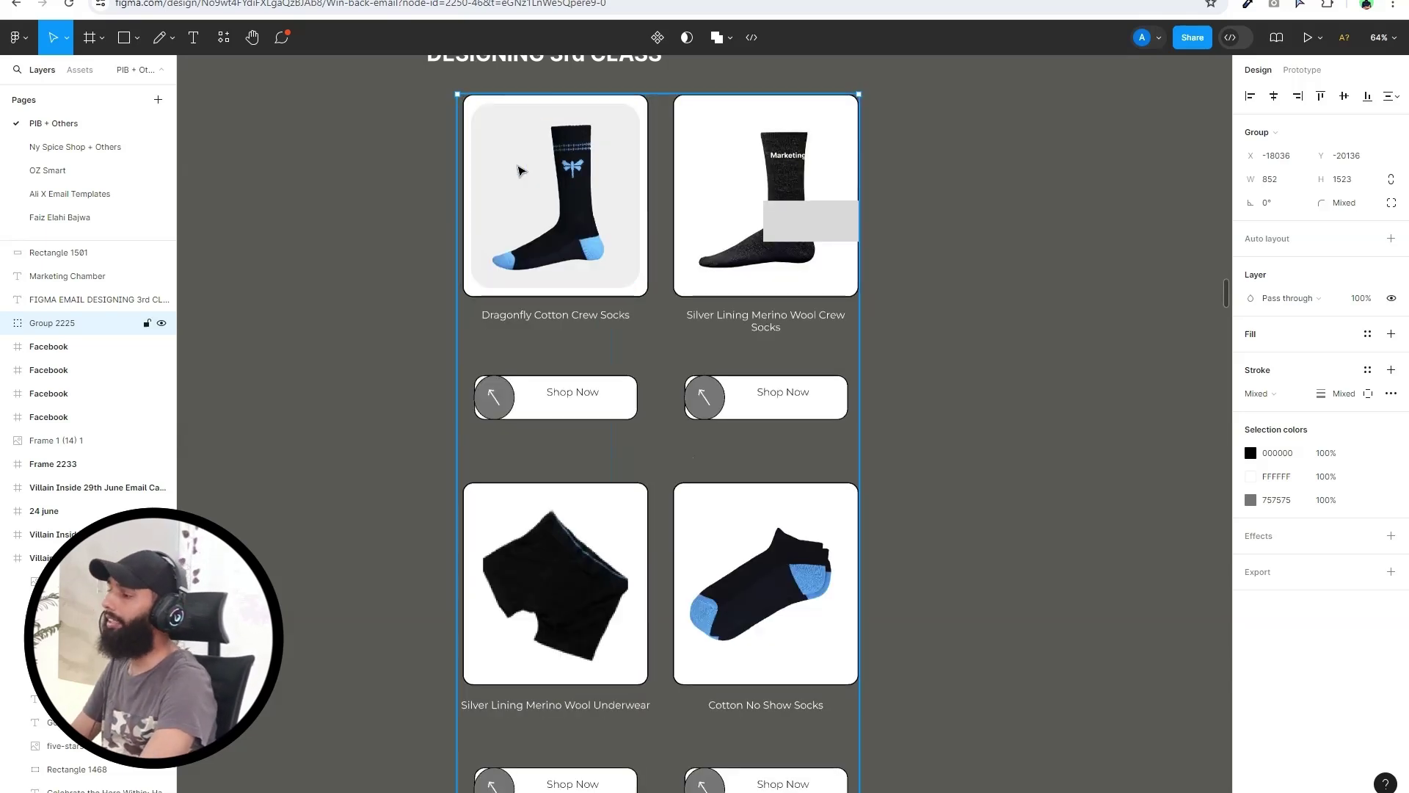
Enlarge the product group proportionally to about 502 × 822 with the Scale tool, and deselect it
drag(399, 77, 724, 518)
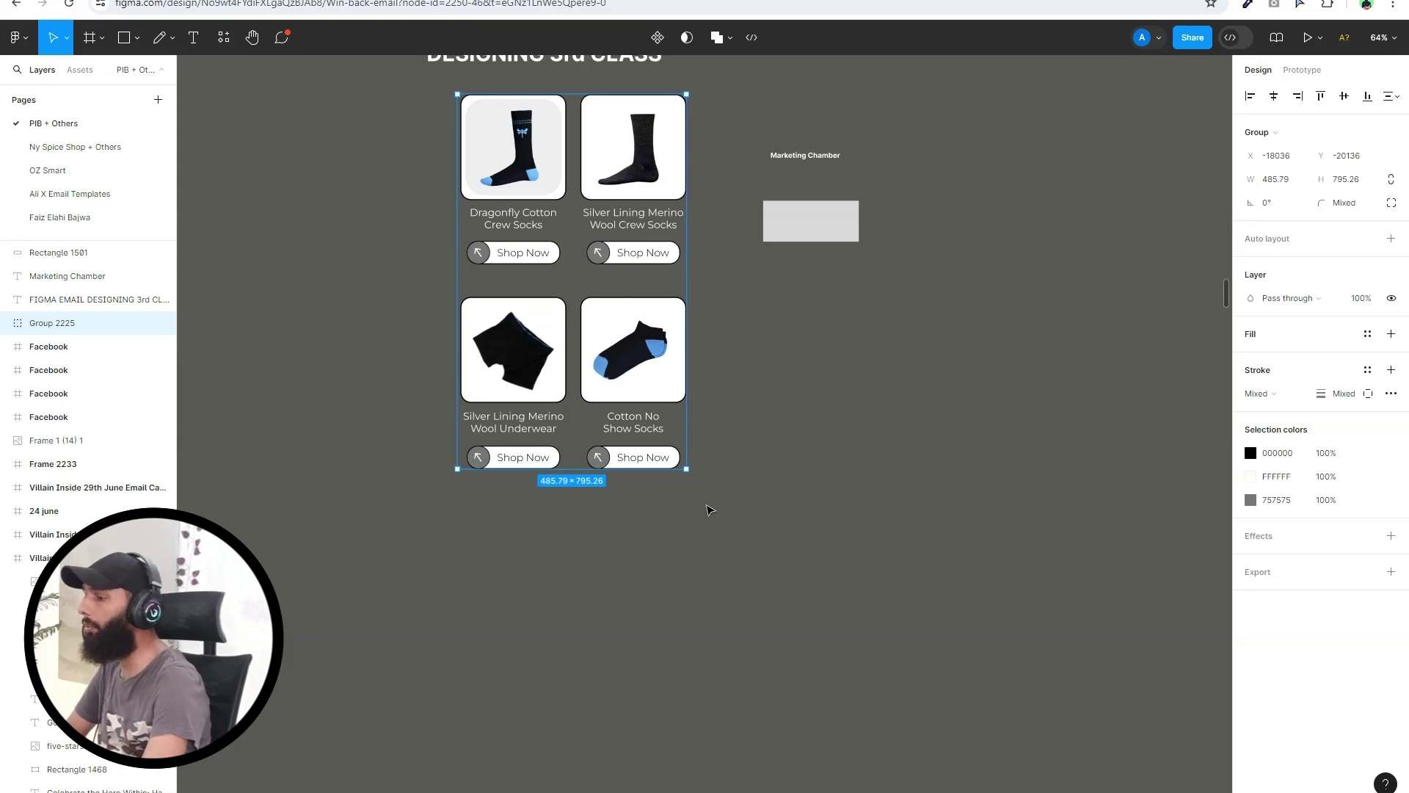
key(k)
drag(687, 470, 650, 476)
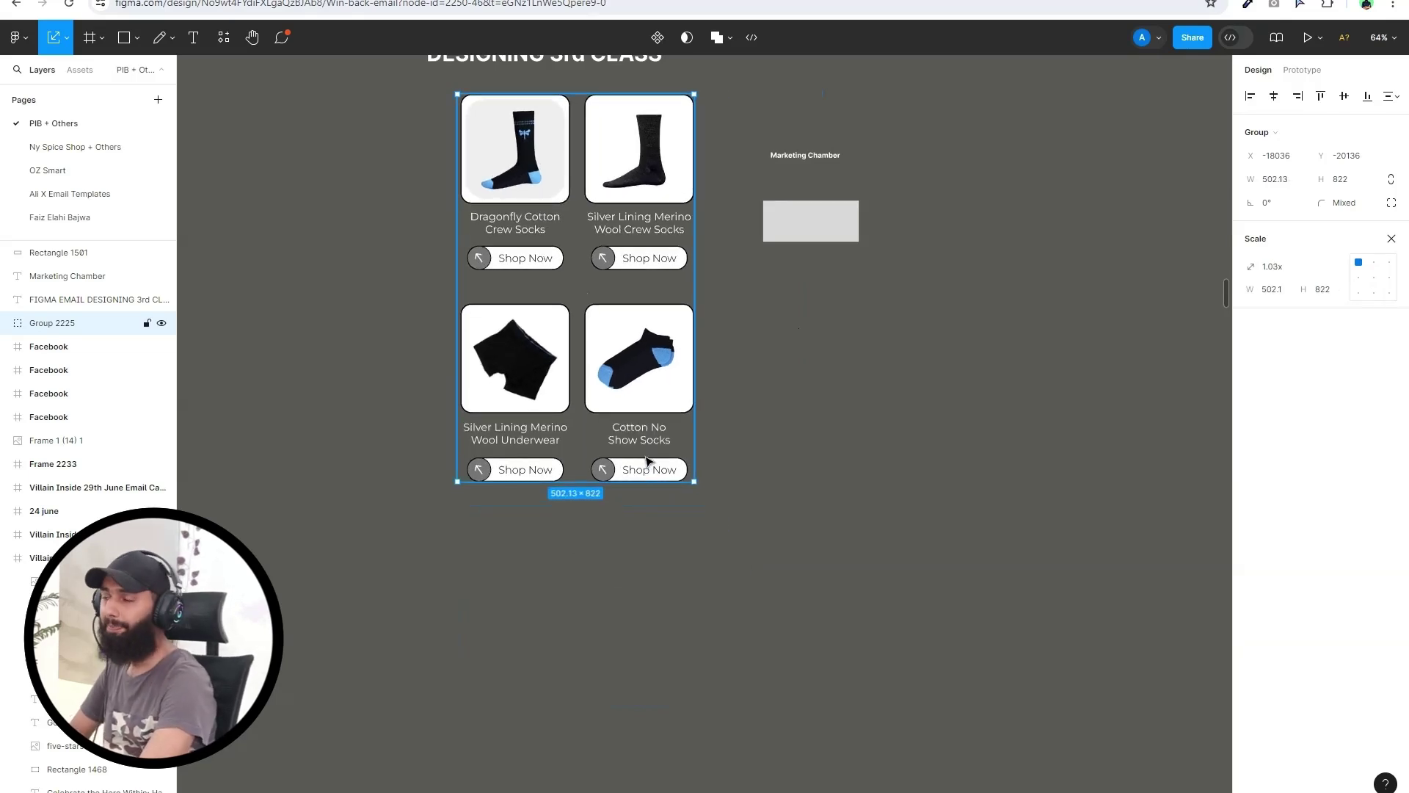
click(66, 41)
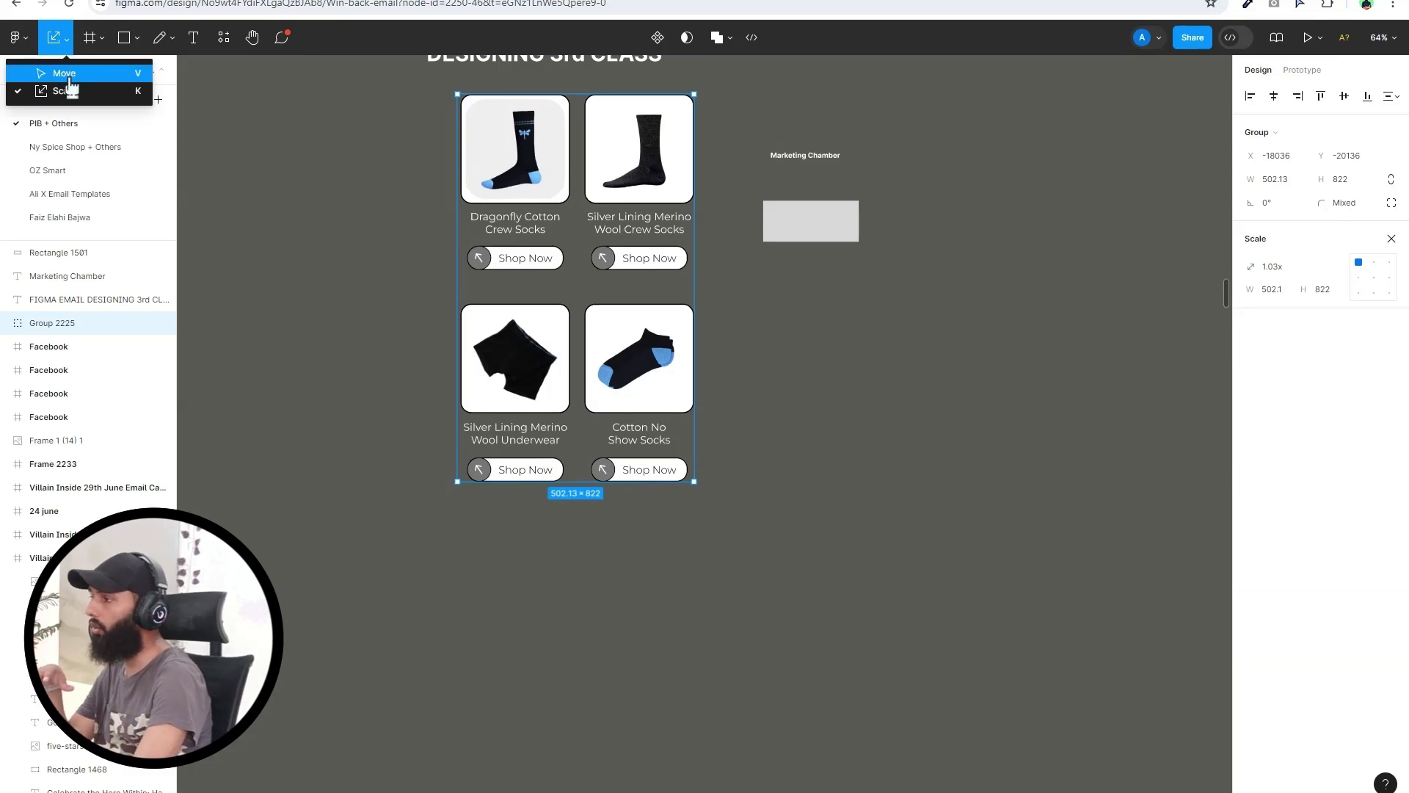
click(270, 154)
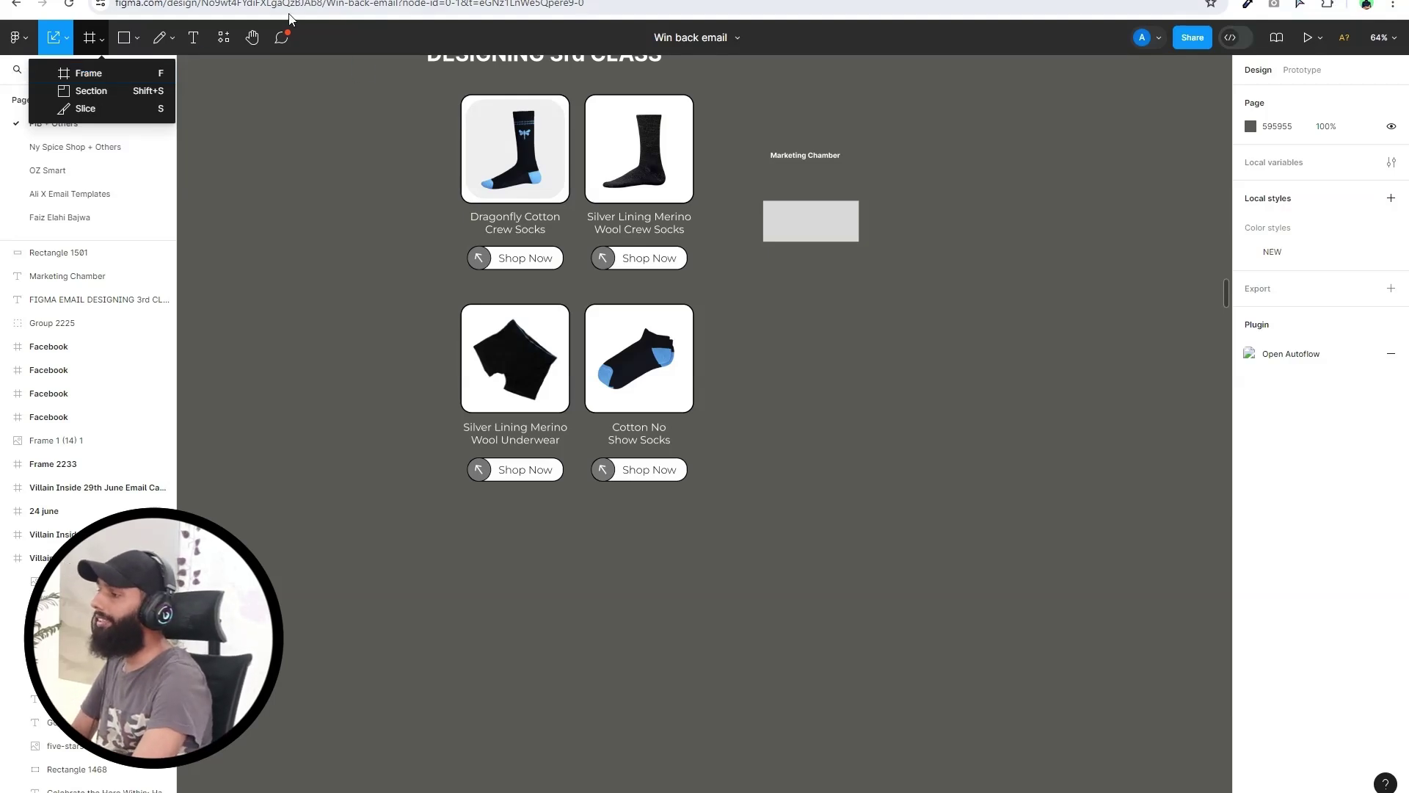
Move the product group down and to the left, to about X -18282, Y -19927
click(429, 112)
click(609, 440)
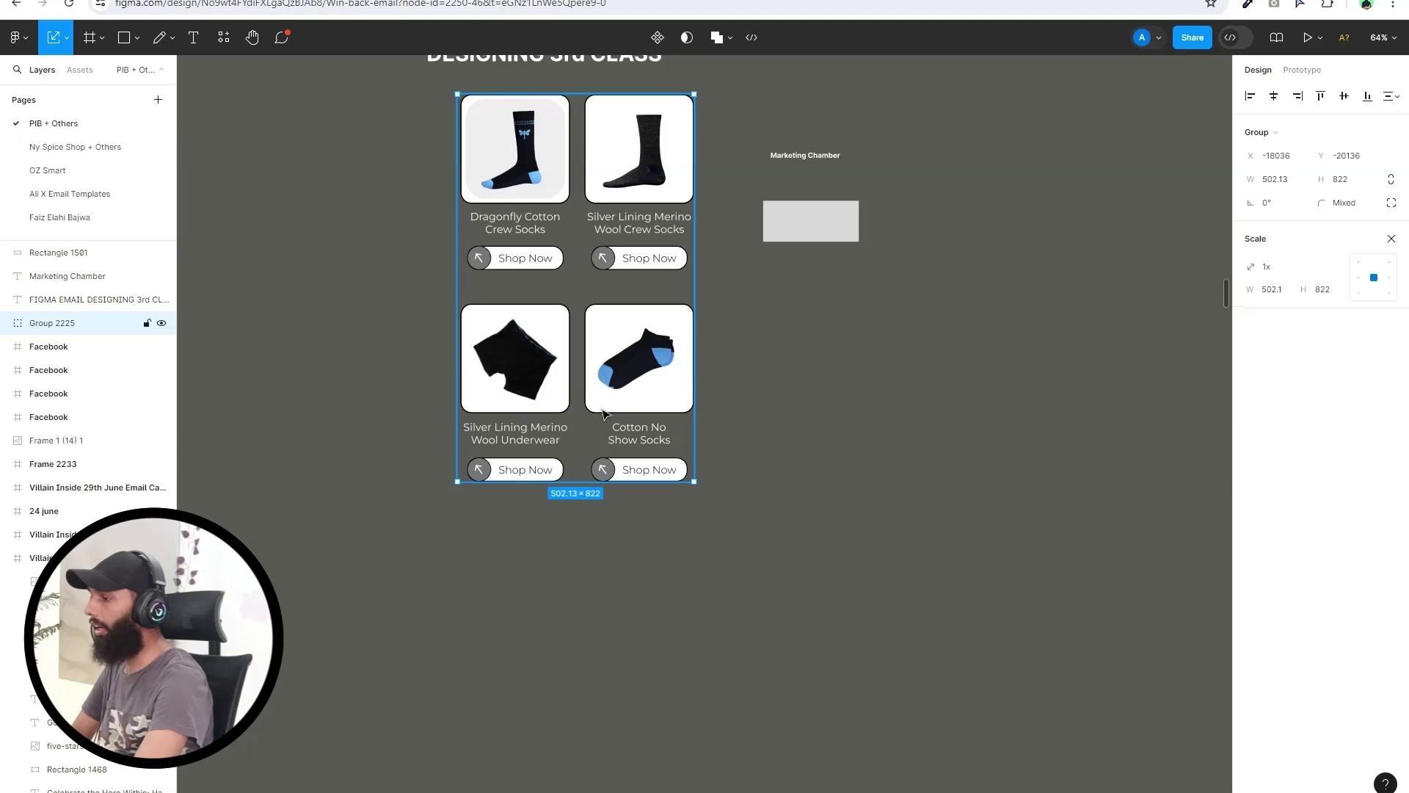
drag(609, 440, 490, 539)
Ungroup the sock and underwear product group and deselect its elements
right_click(455, 279)
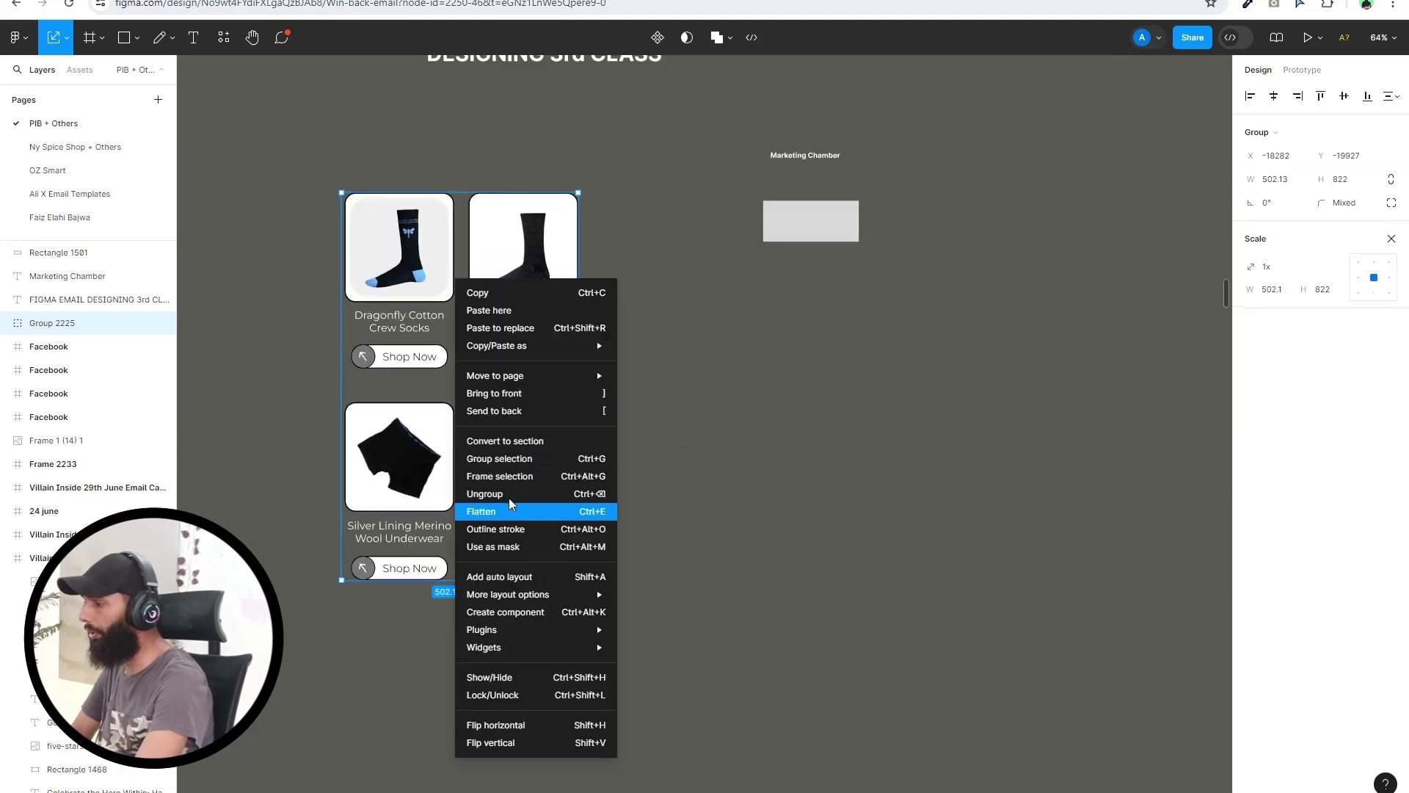
click(485, 493)
right_click(413, 404)
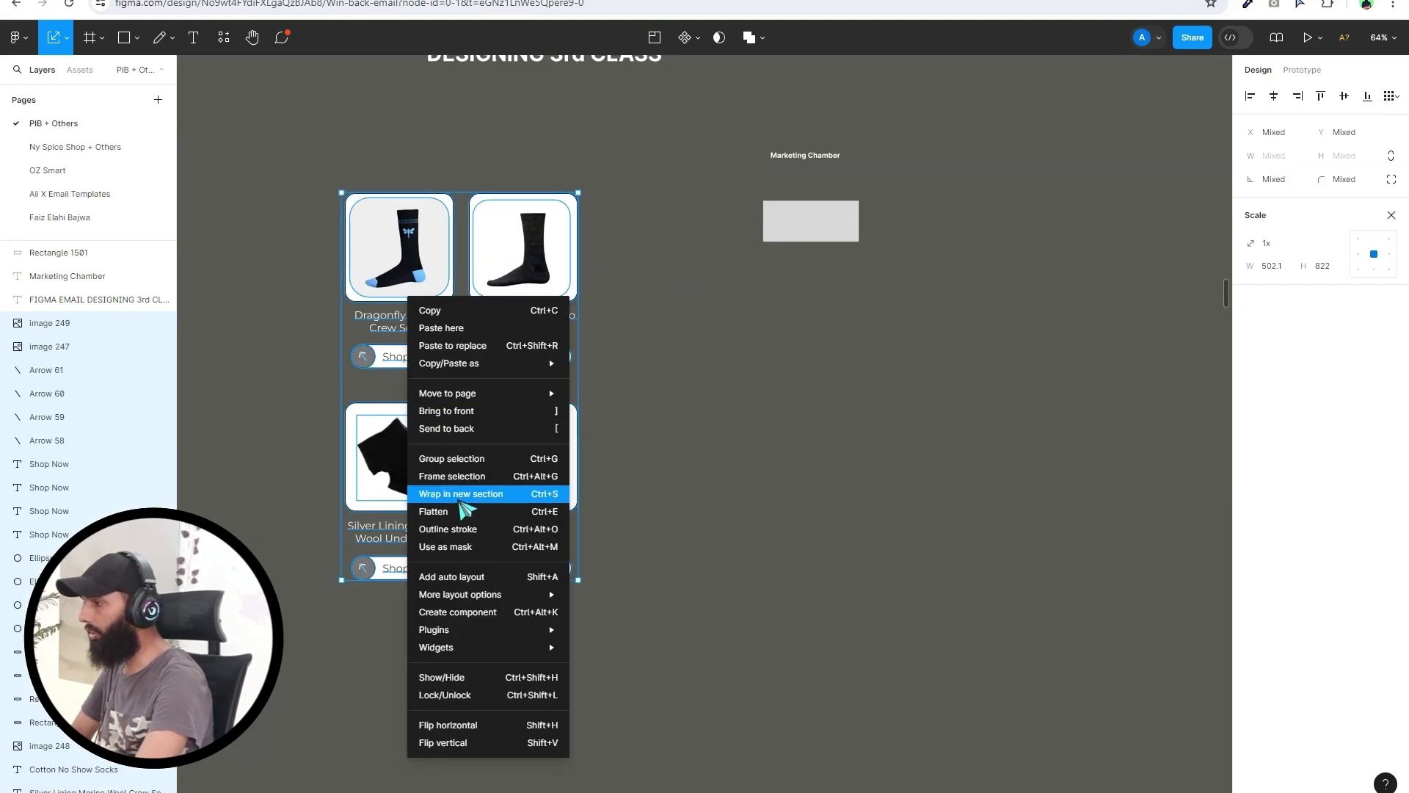
key(Escape)
click(783, 317)
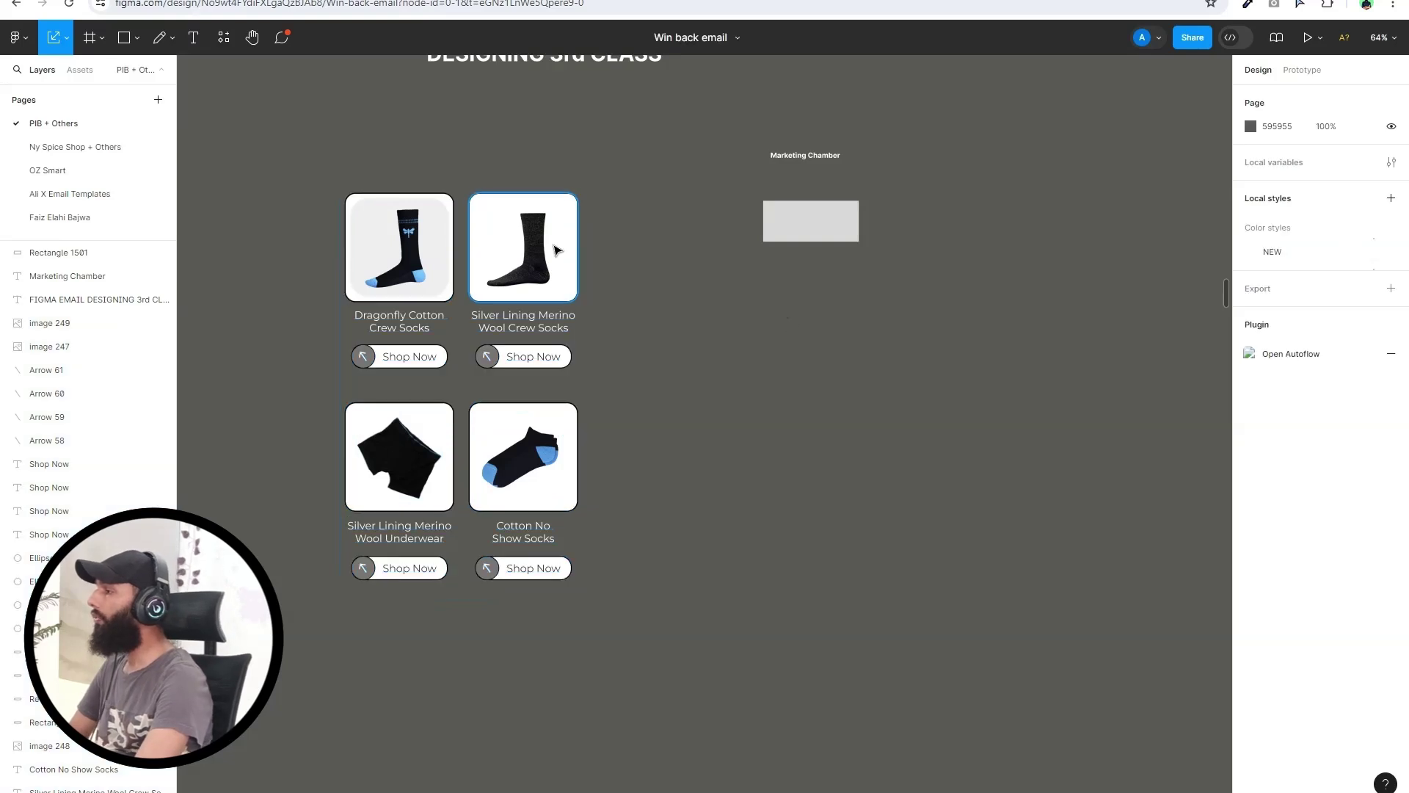
Draw a frame of about 520 × 630 beside the product grid and set its width to 600
click(103, 38)
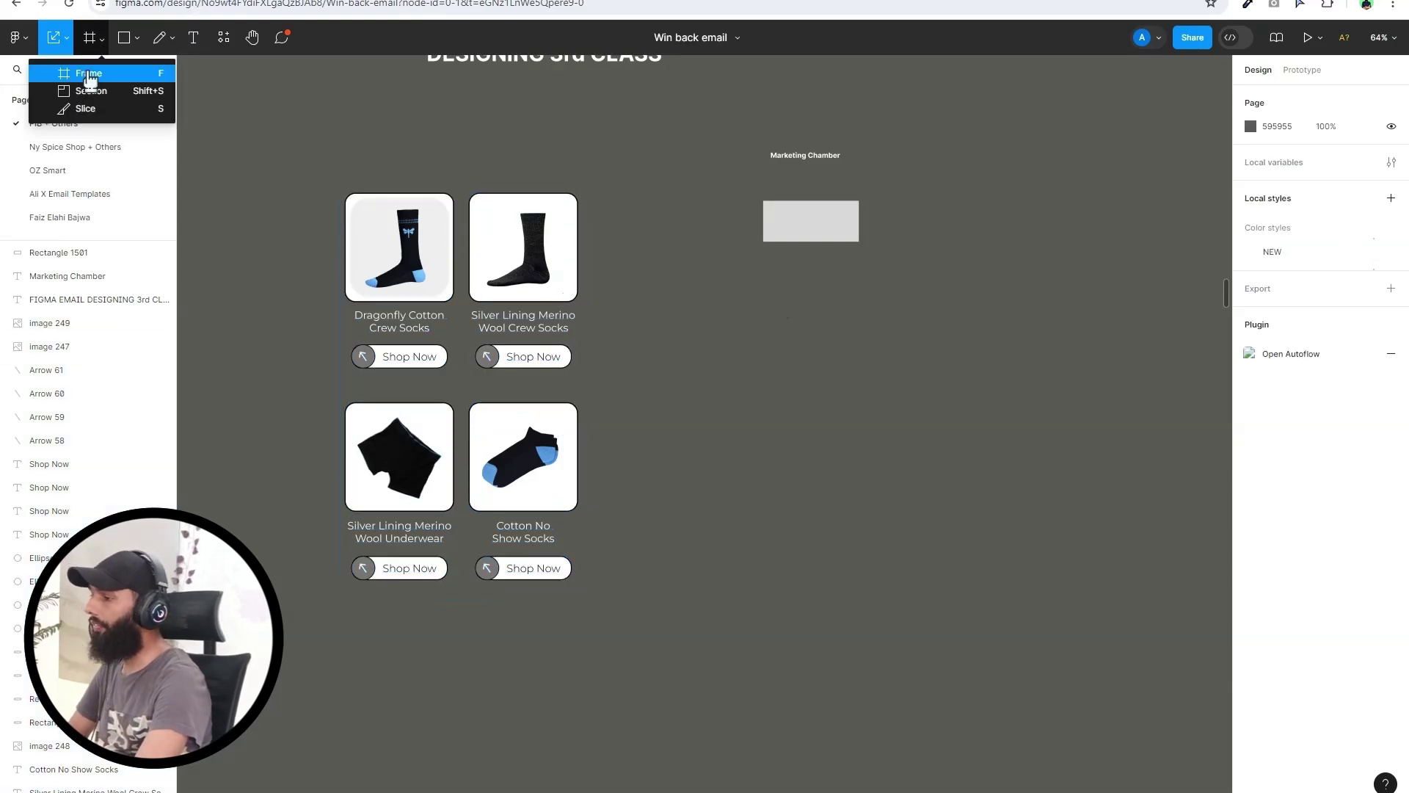
click(88, 70)
drag(686, 320, 932, 618)
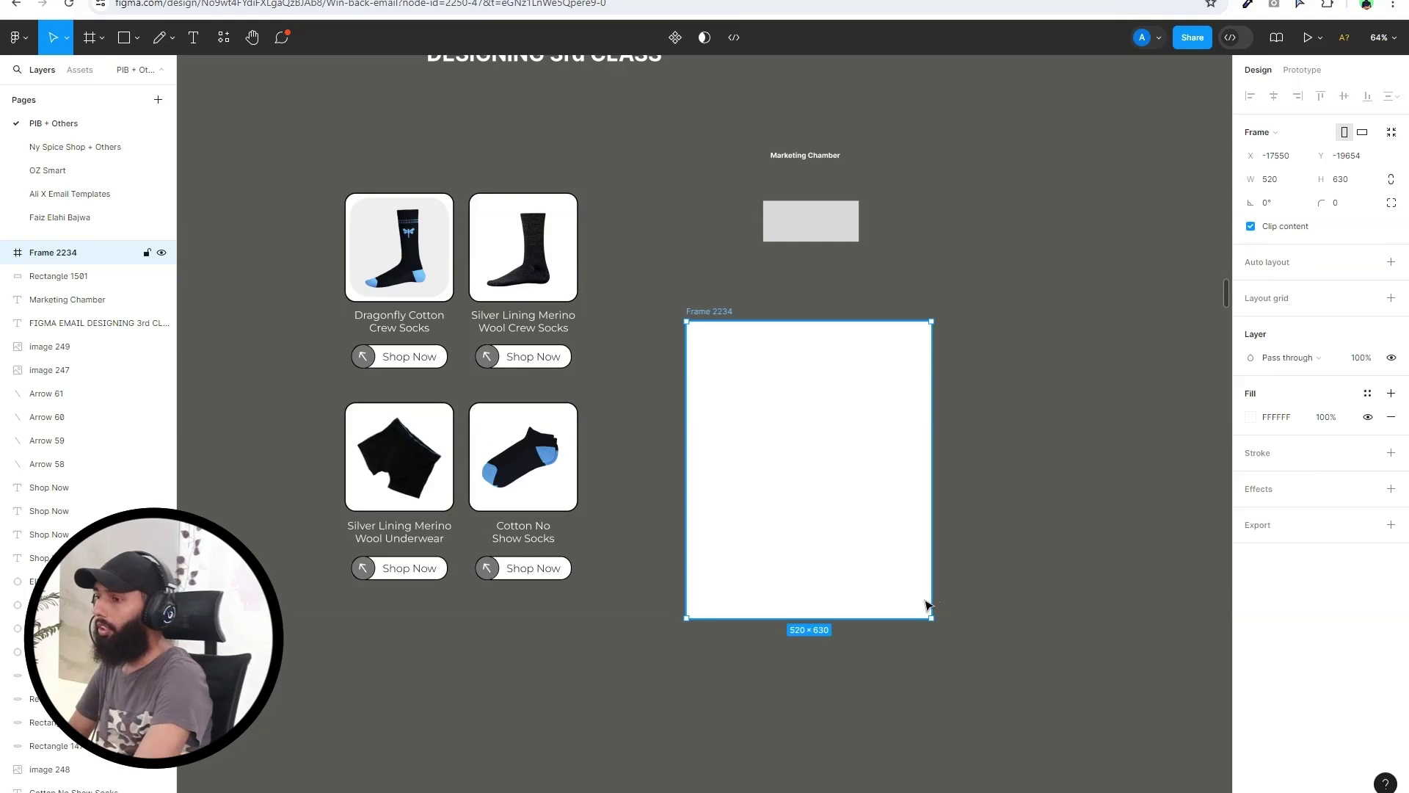
click(1275, 179)
text(600)
key(Return)
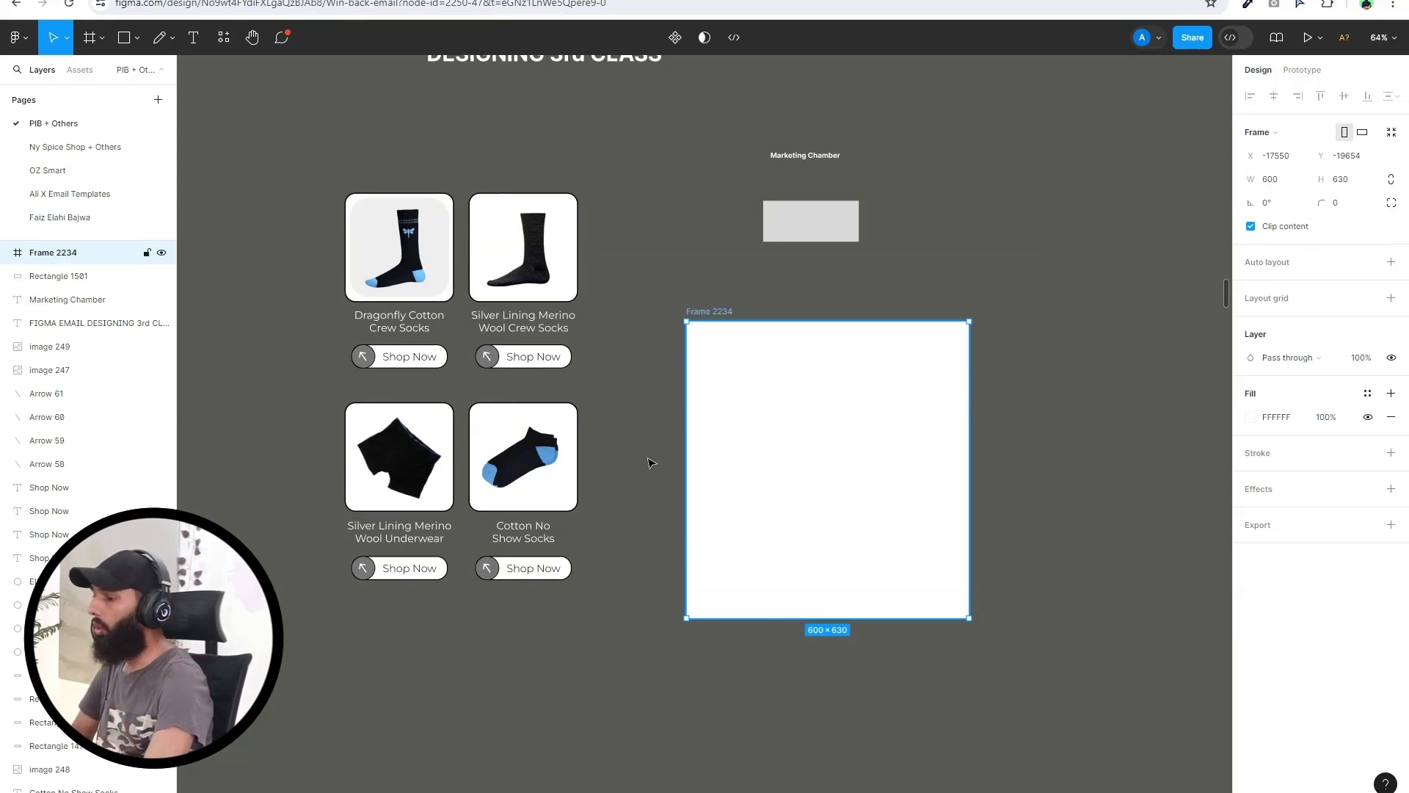
Extend the new frame downward to a height of about 951
scroll(818, 529, down, 3)
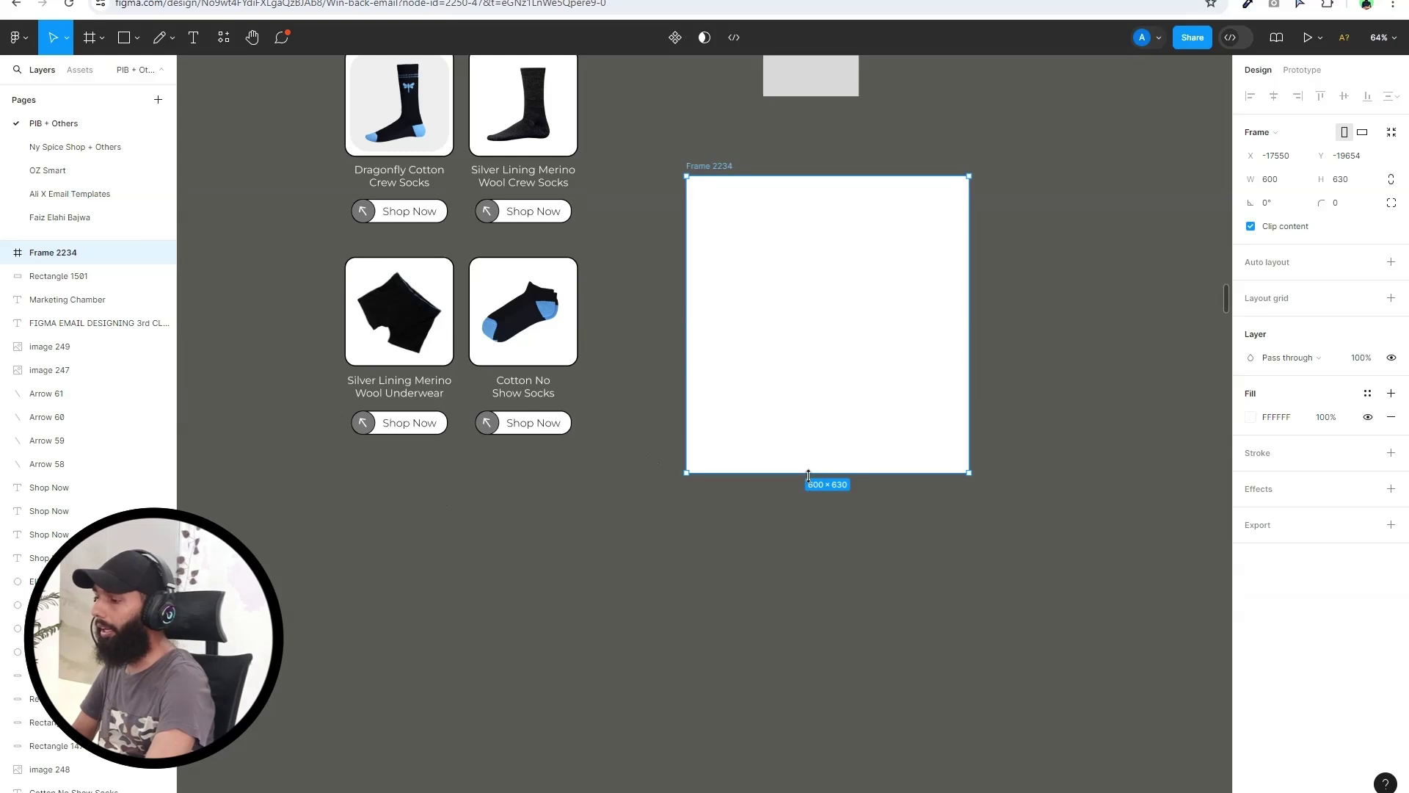
drag(808, 475, 820, 624)
scroll(632, 529, up, 3)
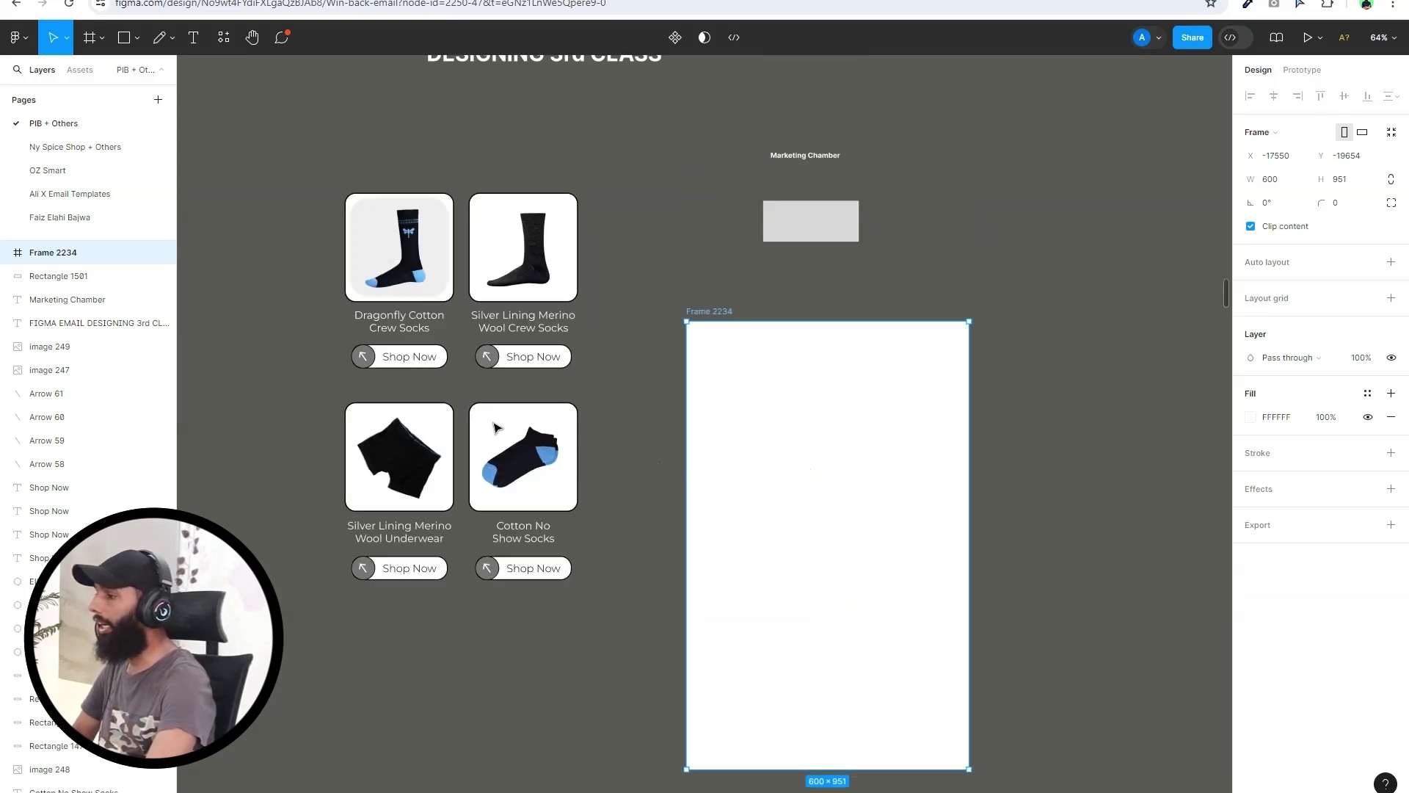
Move all the product grid elements into the white frame, roughly centred, and deselect them
click(271, 167)
drag(270, 164, 587, 588)
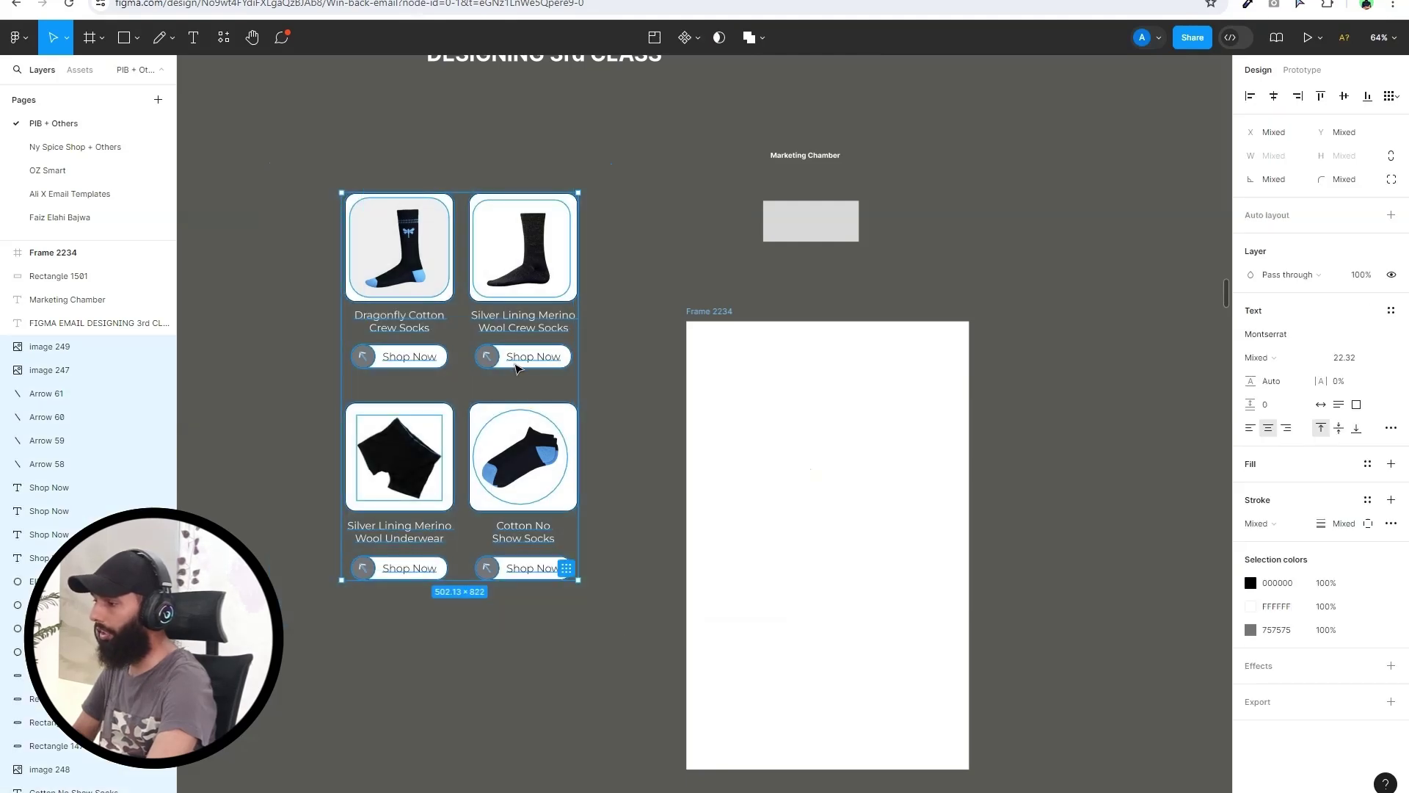
drag(598, 426, 862, 549)
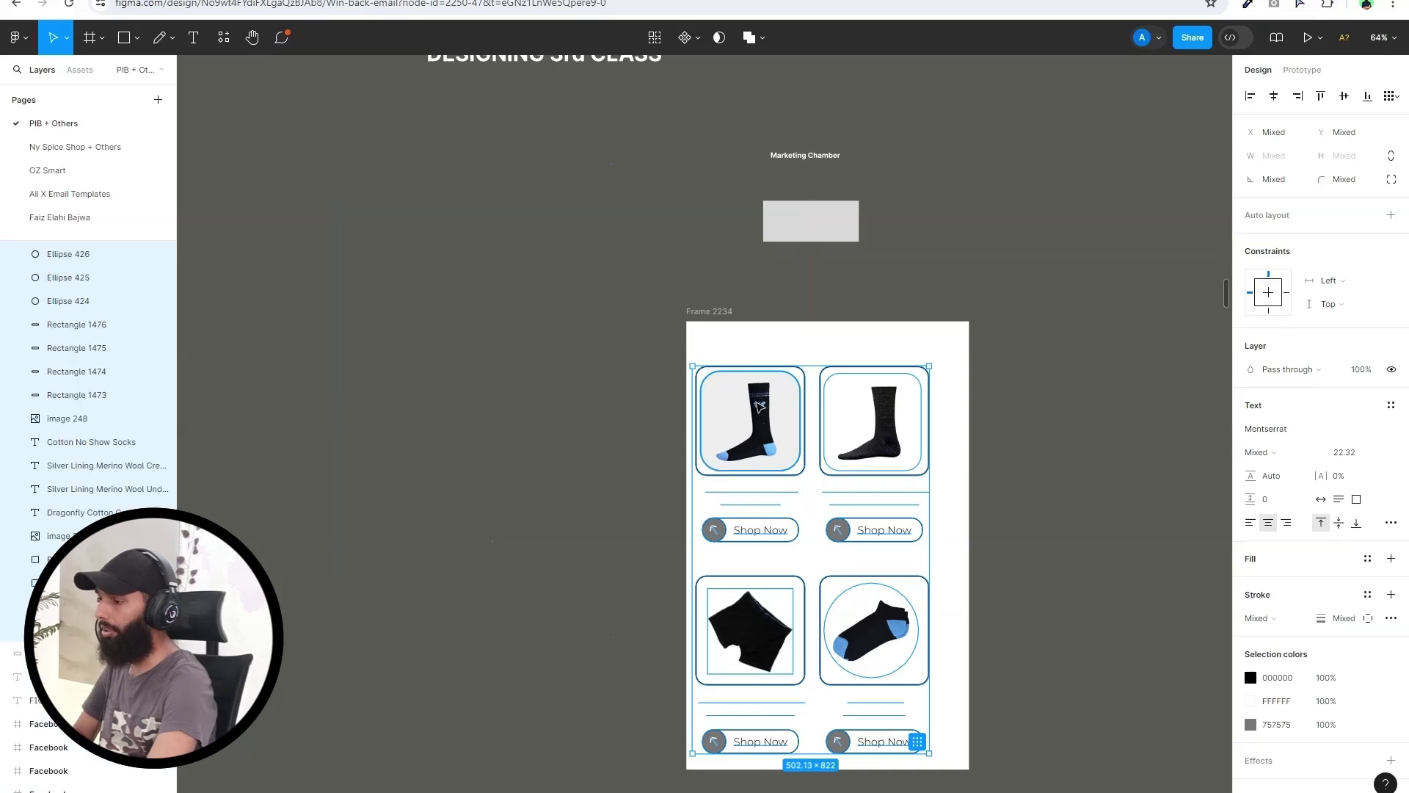
drag(746, 406, 758, 399)
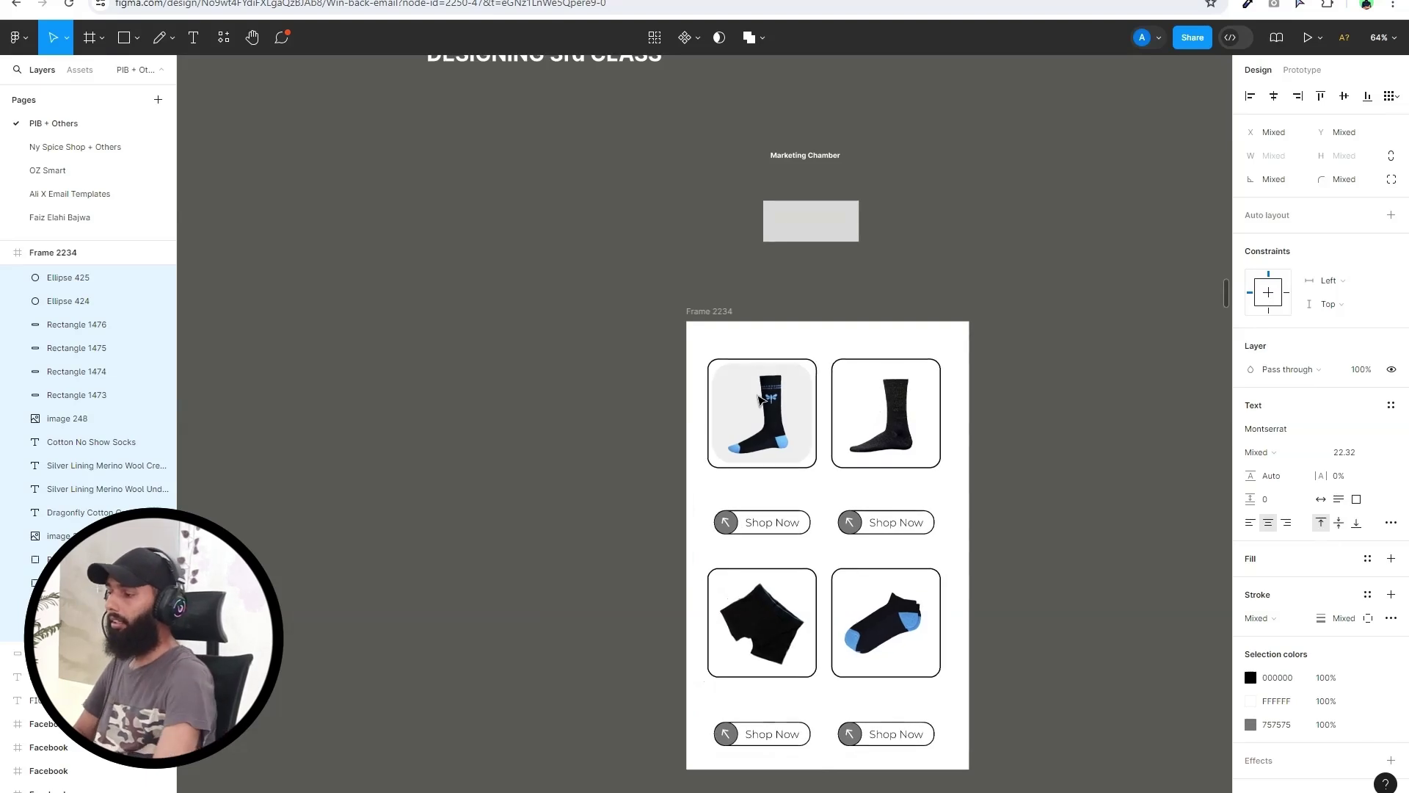
key(Escape)
click(552, 389)
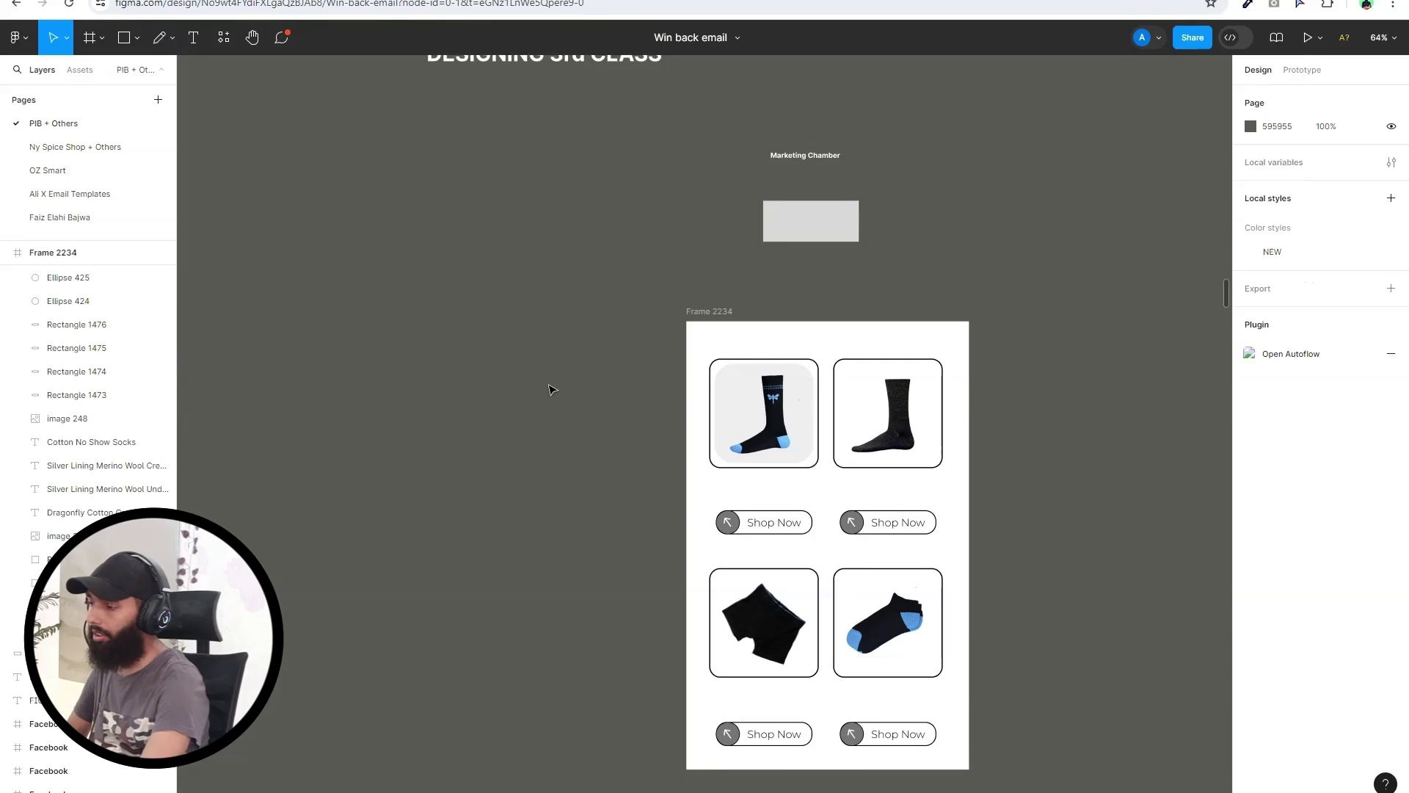
Move the frame together with its products to about X -18039, Y -19734
drag(652, 363, 1001, 743)
click(1047, 450)
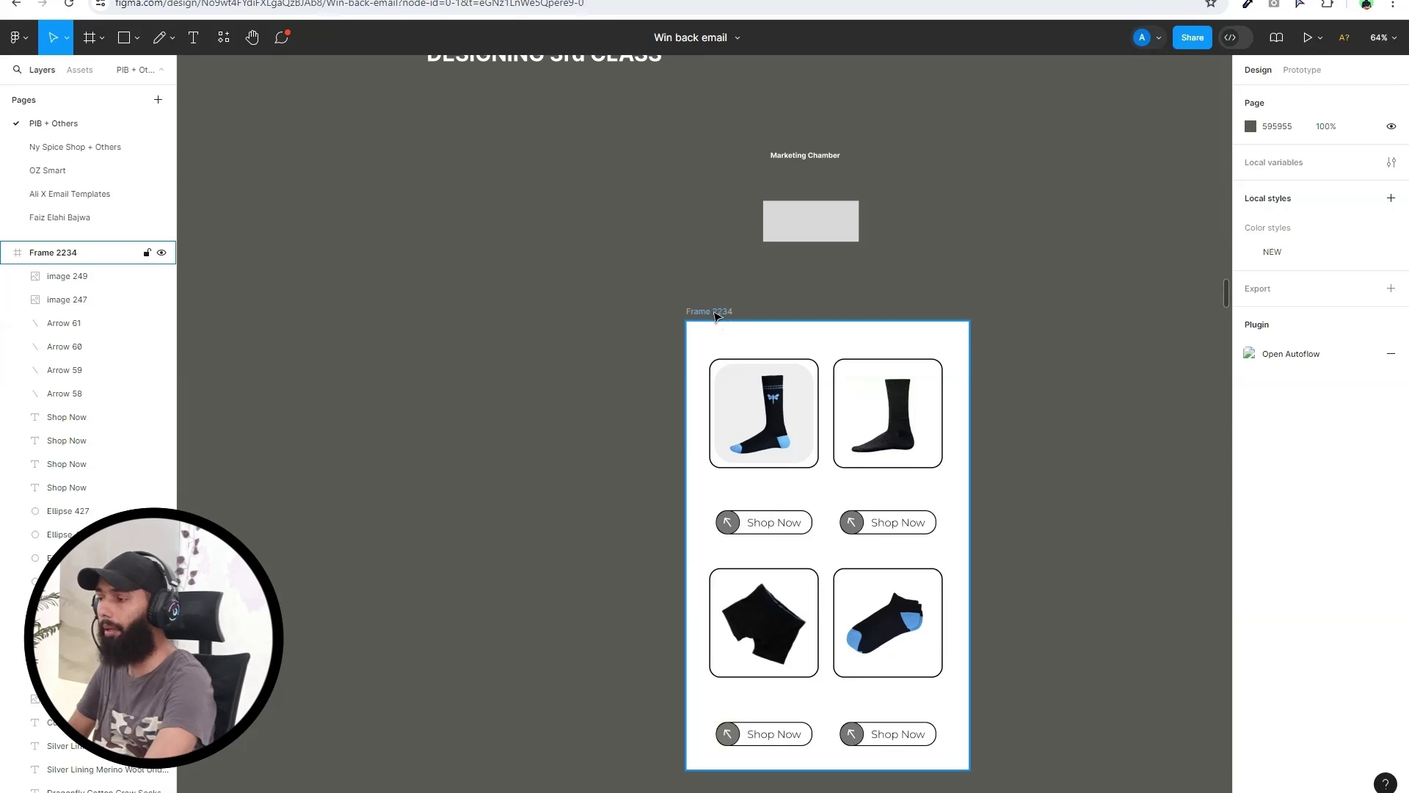
drag(715, 316, 349, 312)
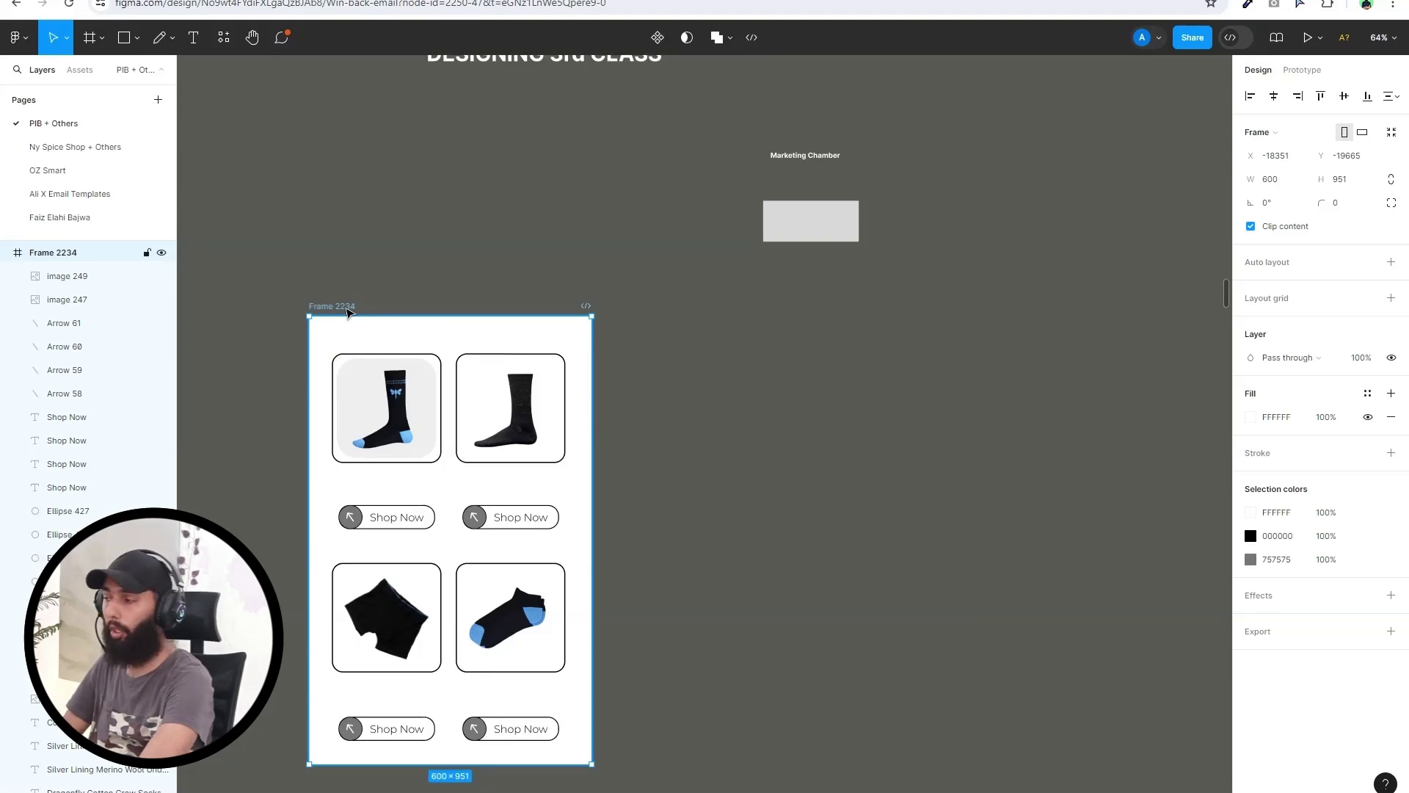
drag(462, 333, 602, 303)
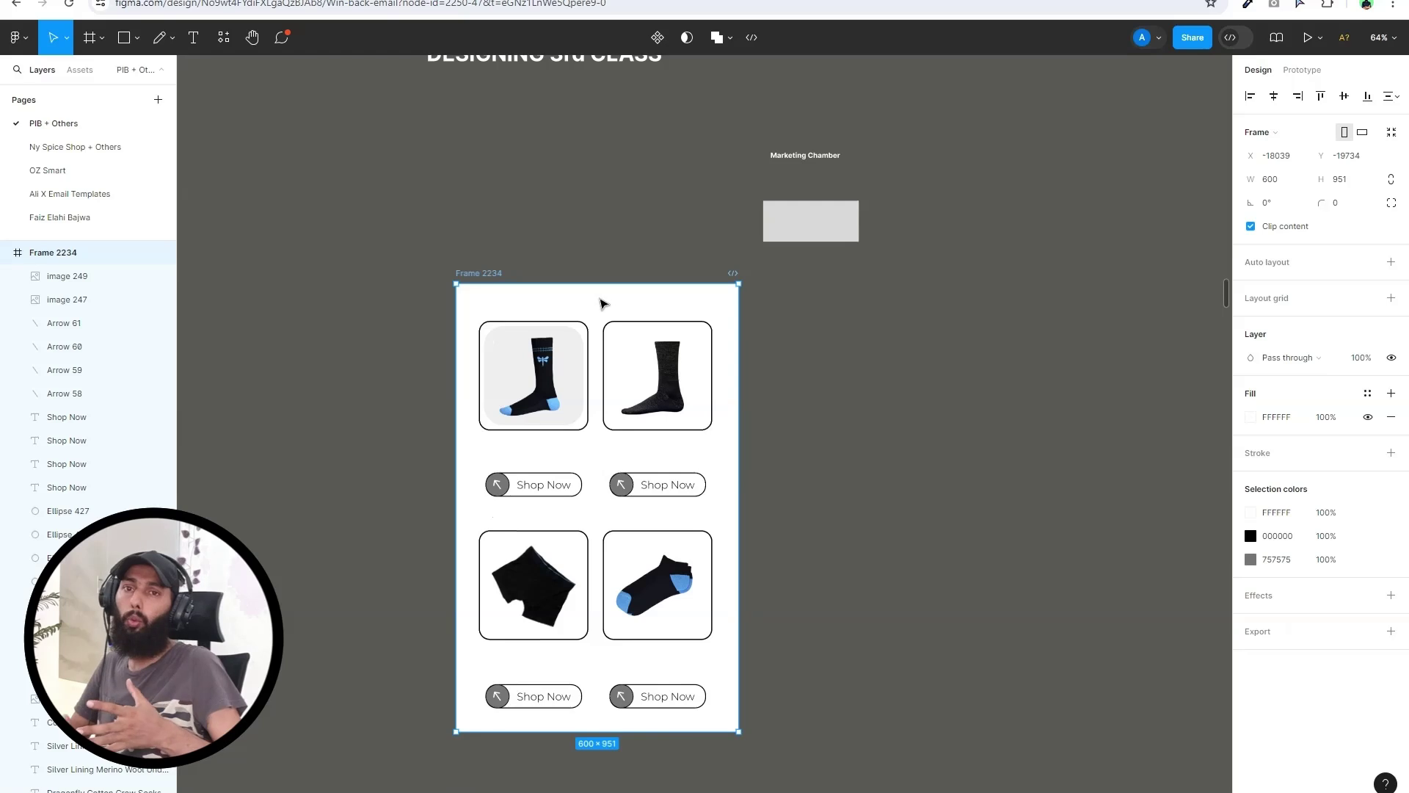
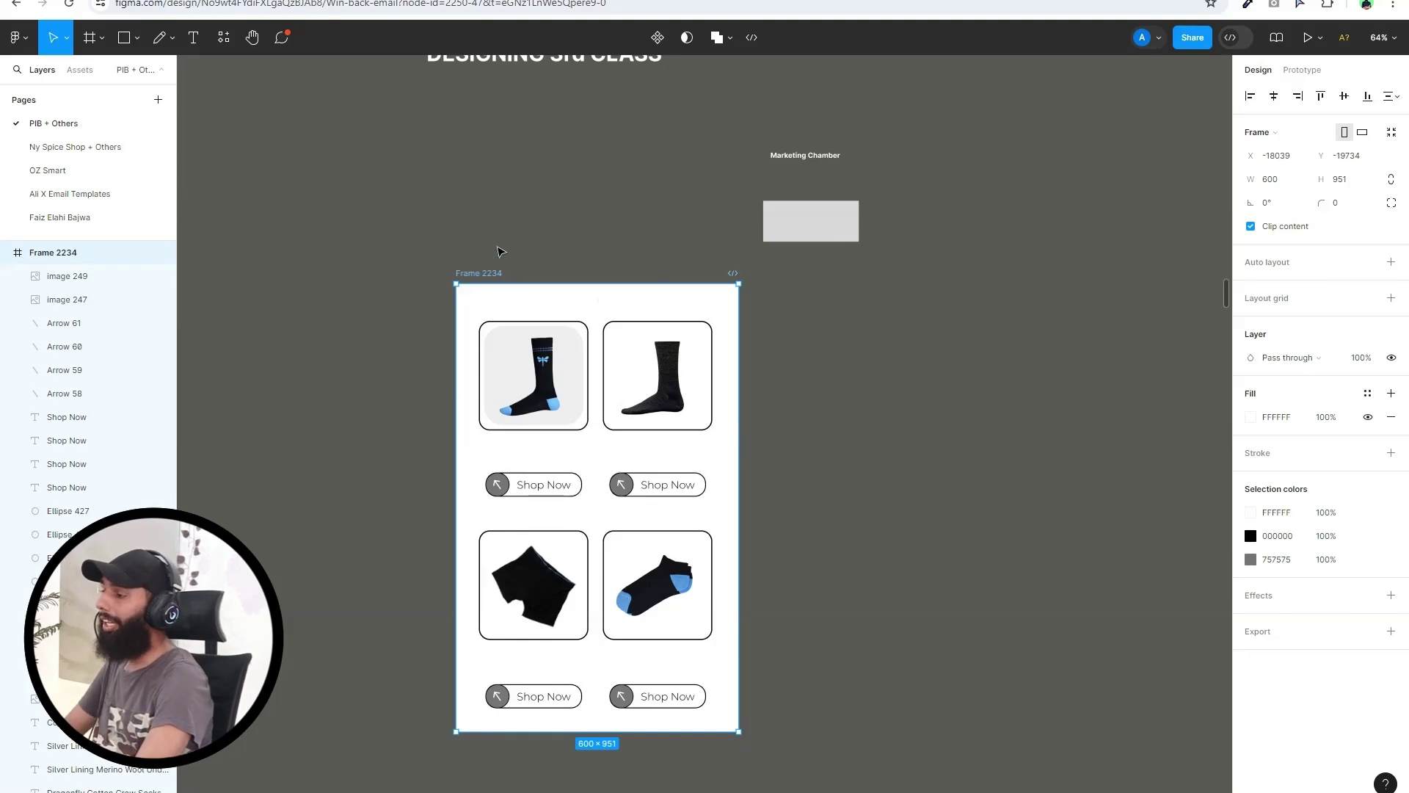
Rename the product frame as "Class 3rd"
double_click(480, 274)
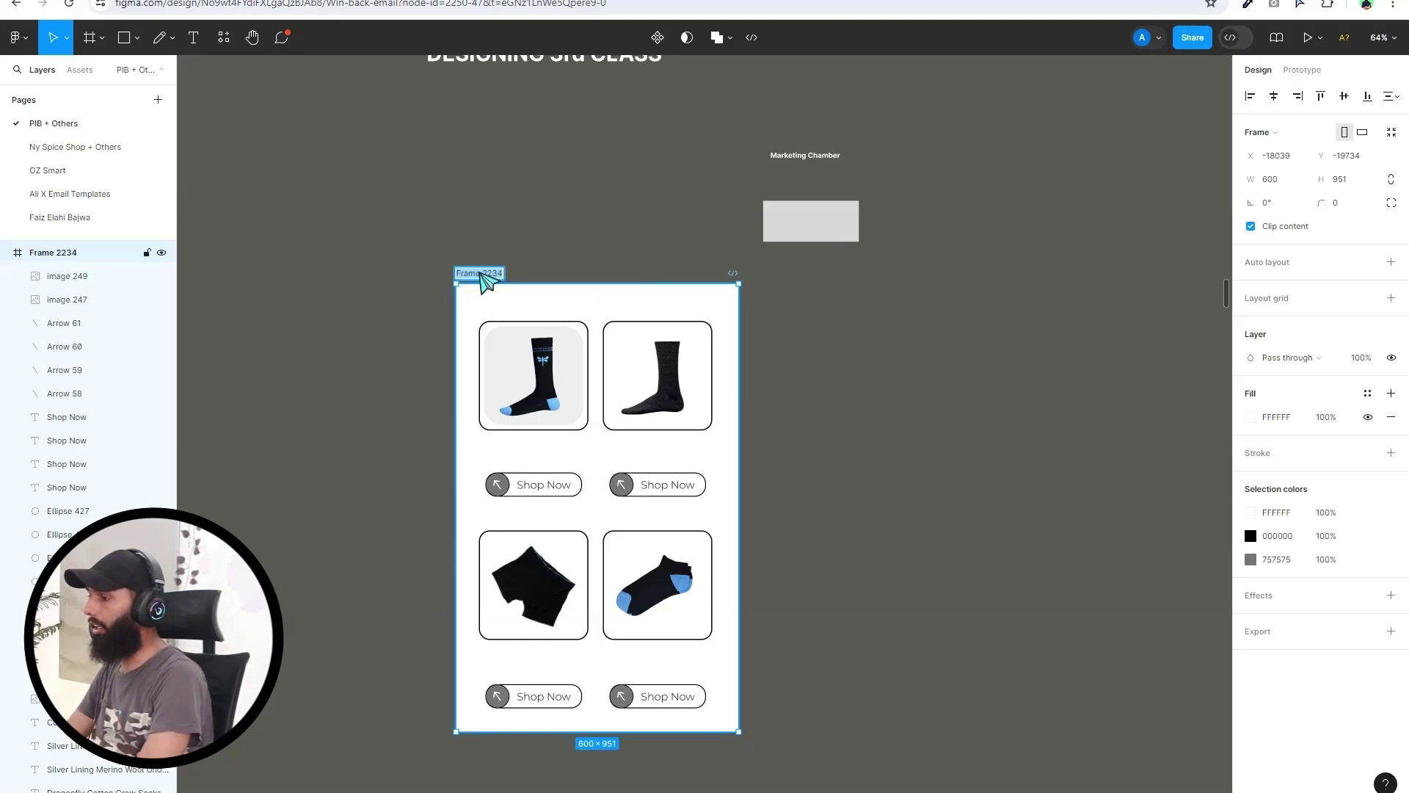
text(Class)
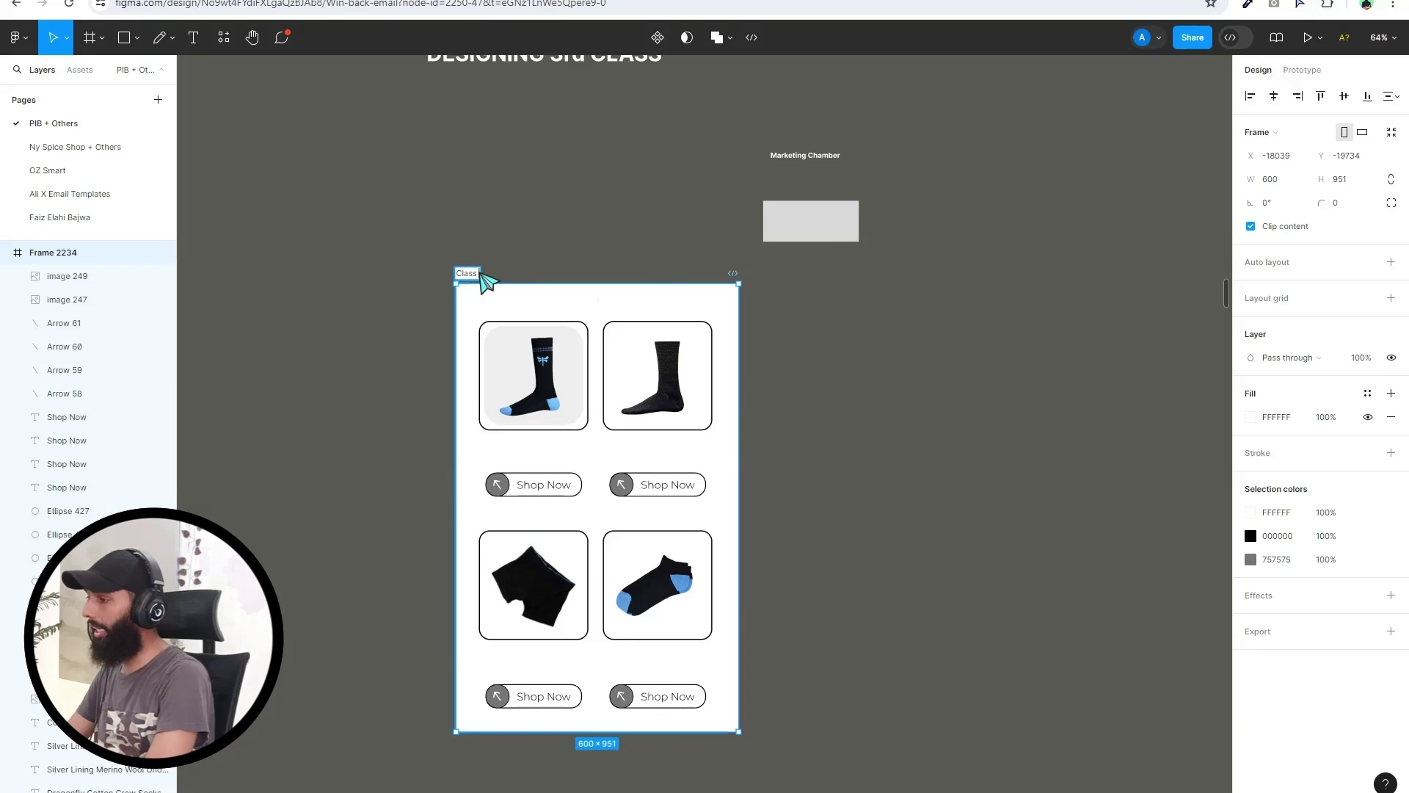
text( 3rd)
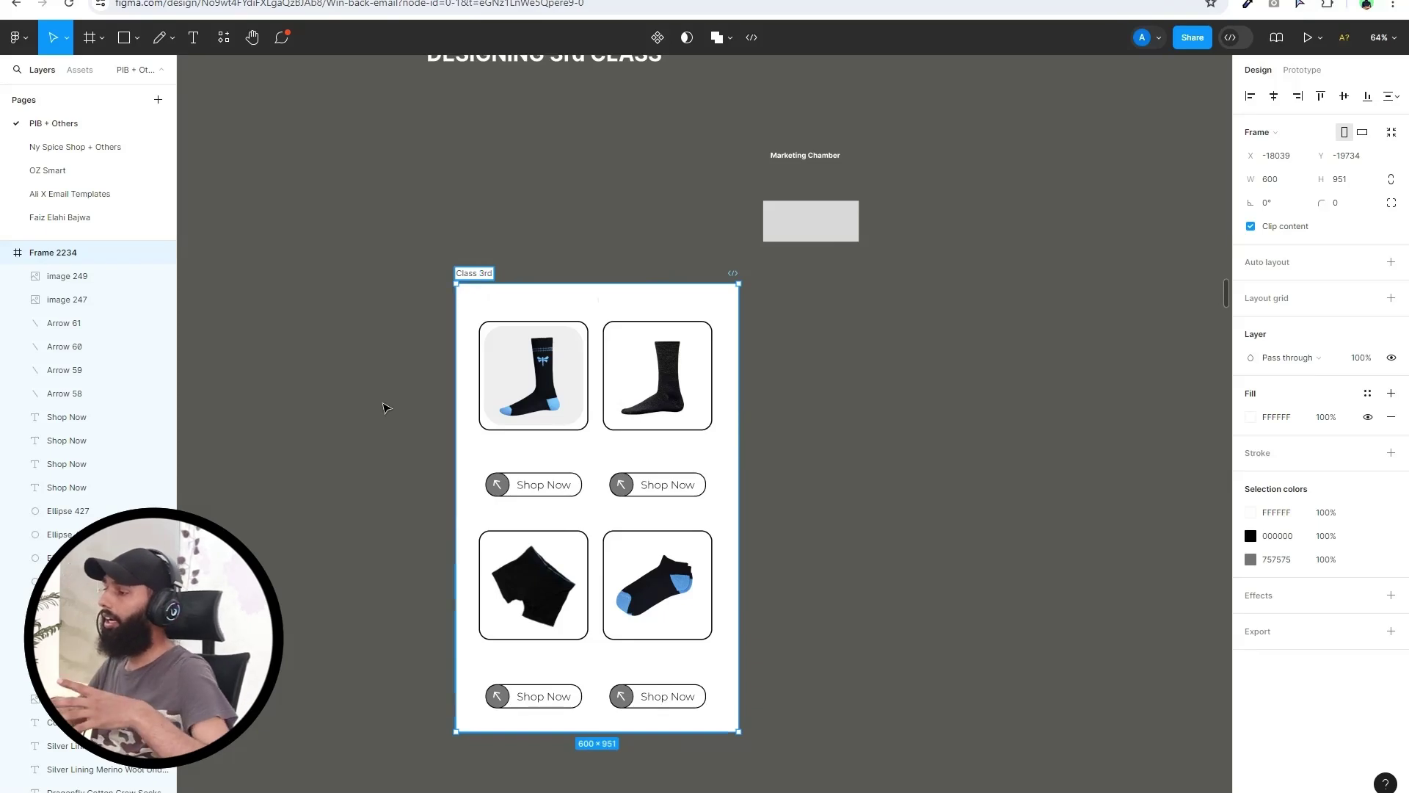
click(385, 408)
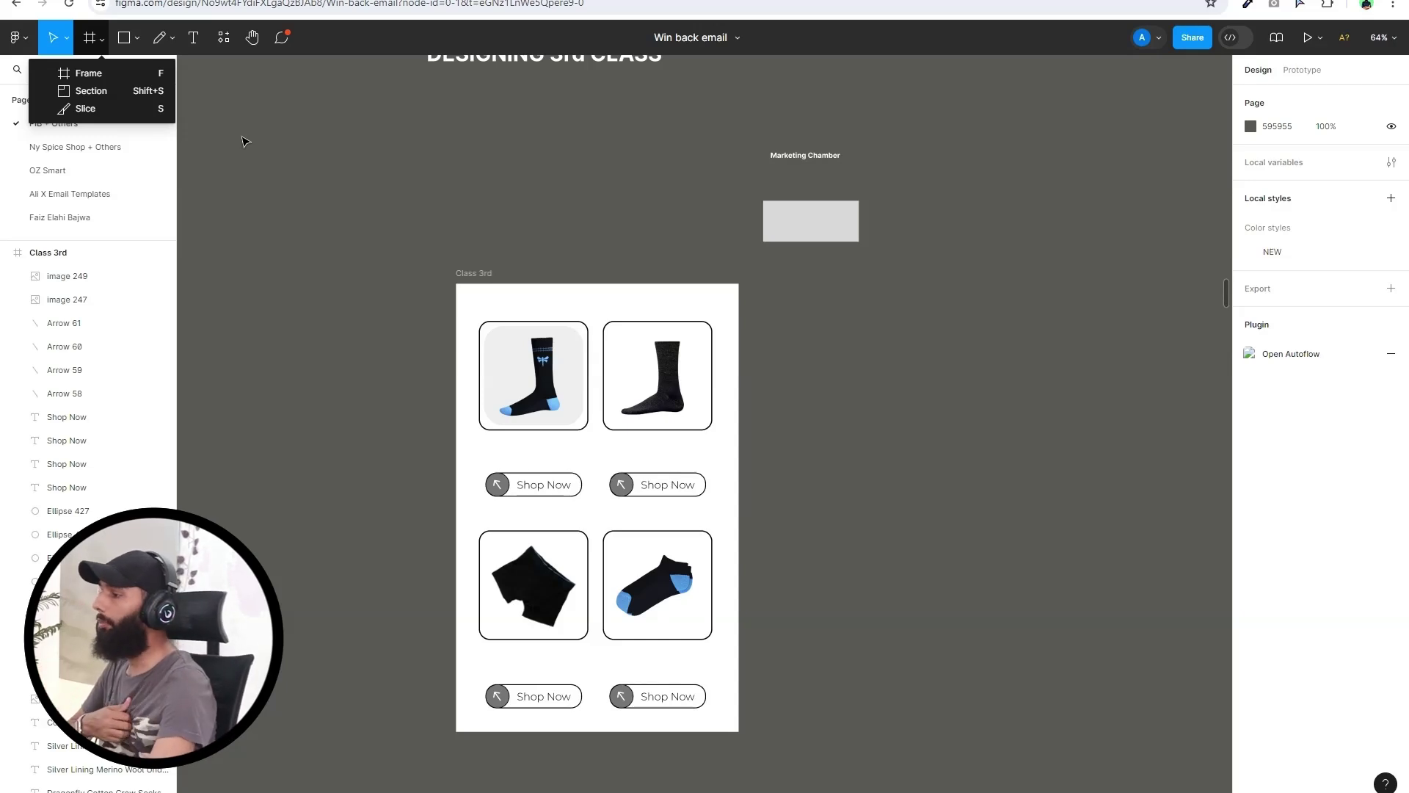
Move the Class 3rd frame further left on the canvas and deselect it
click(470, 278)
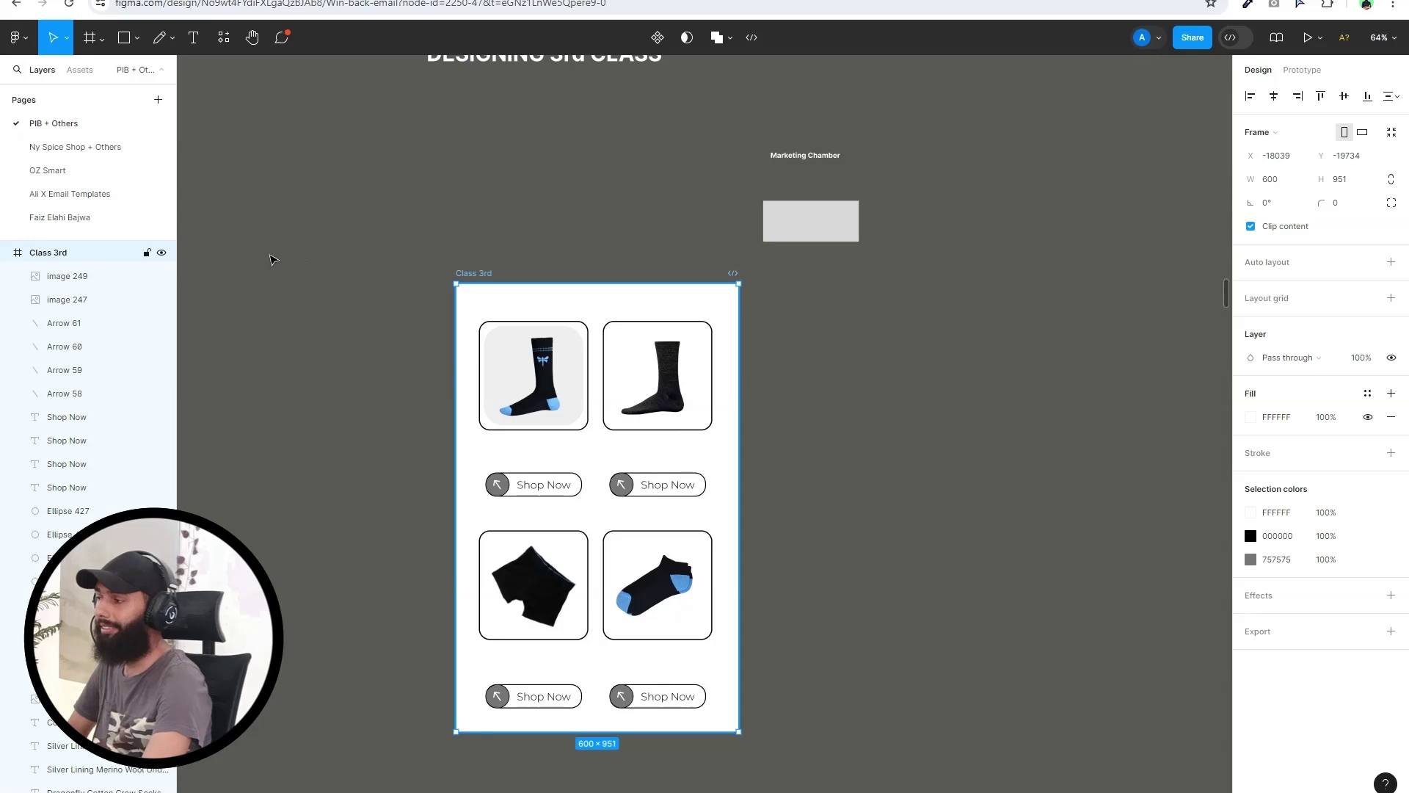
drag(271, 260, 287, 273)
click(853, 276)
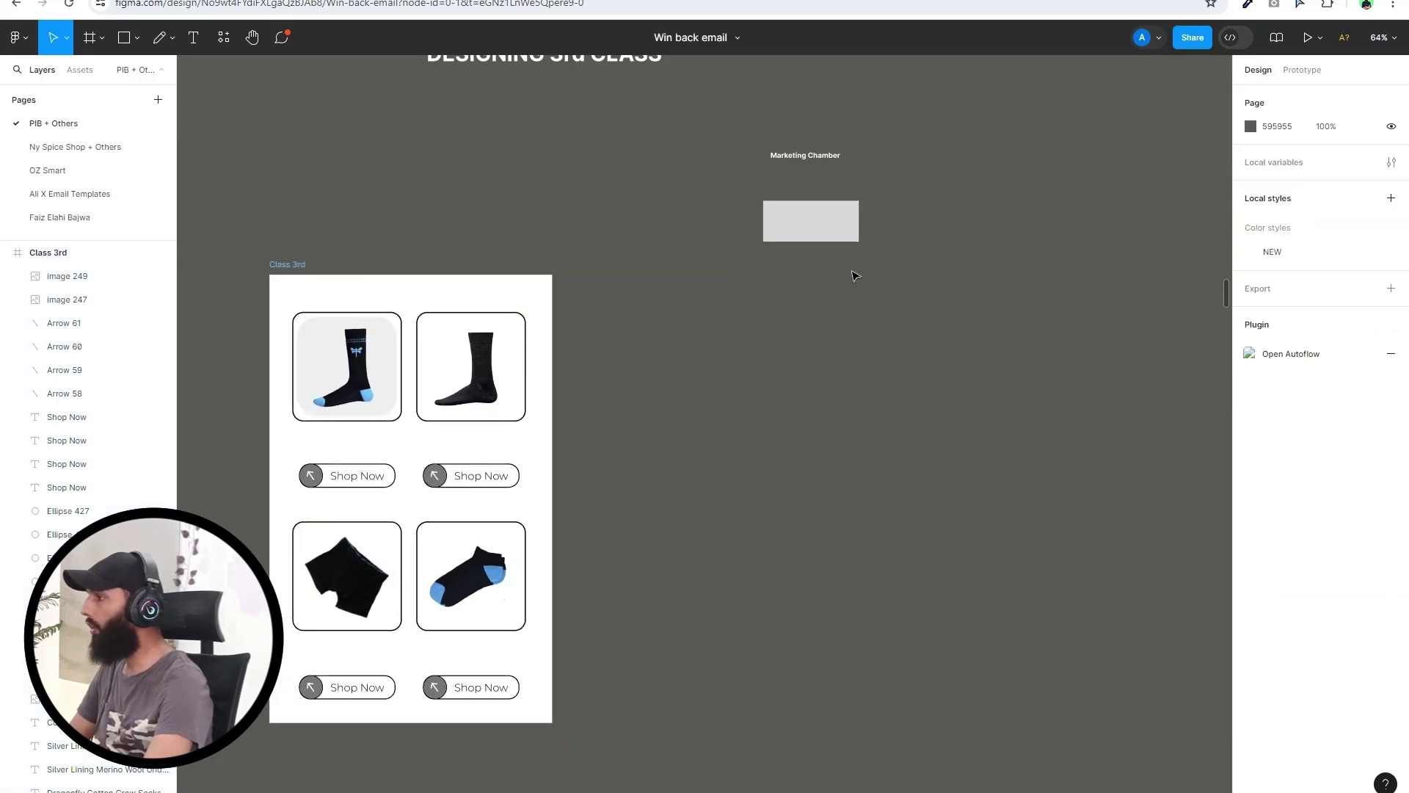
Draw a frame of about 249 × 518 beside Class 3rd and duplicate it three times in a row
click(91, 39)
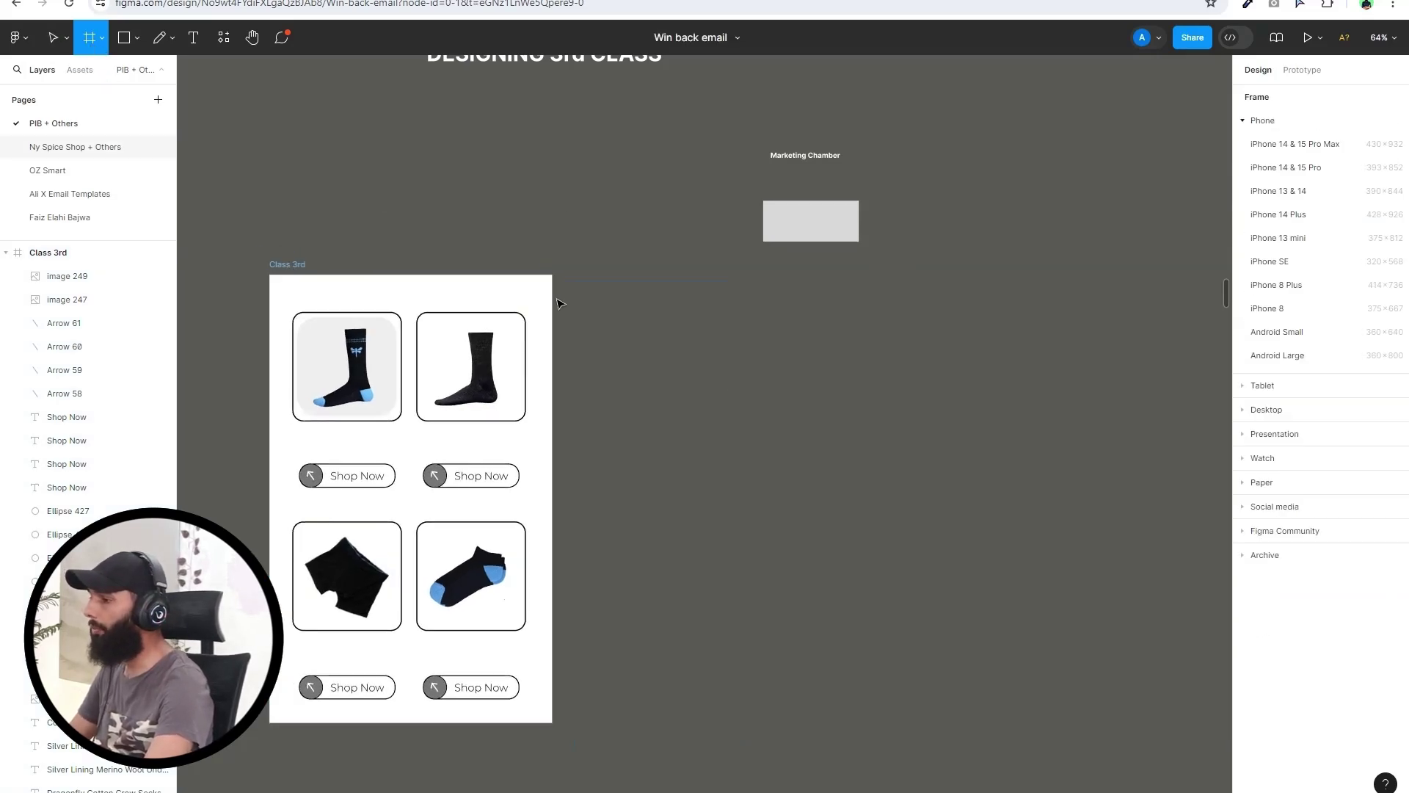
drag(643, 345, 759, 590)
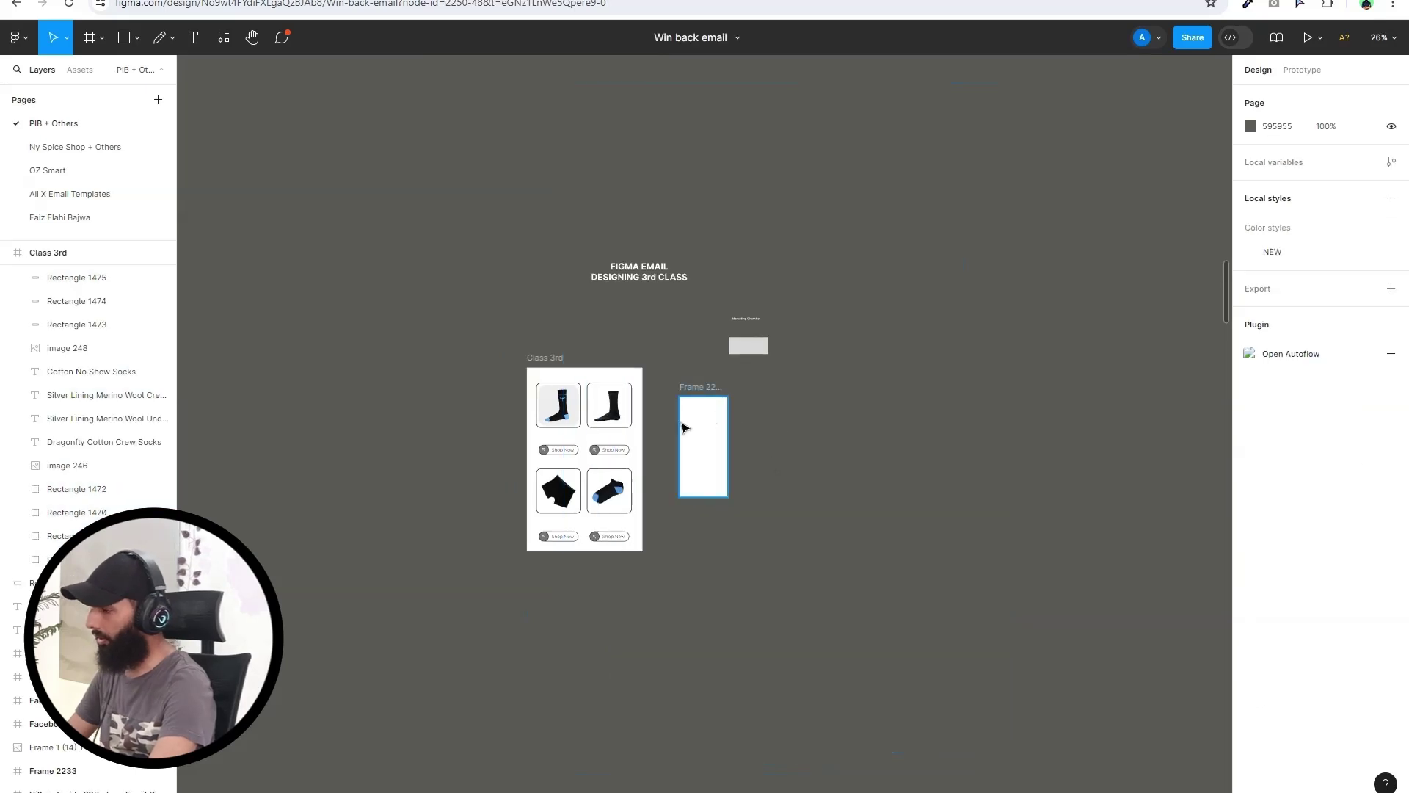
click(715, 429)
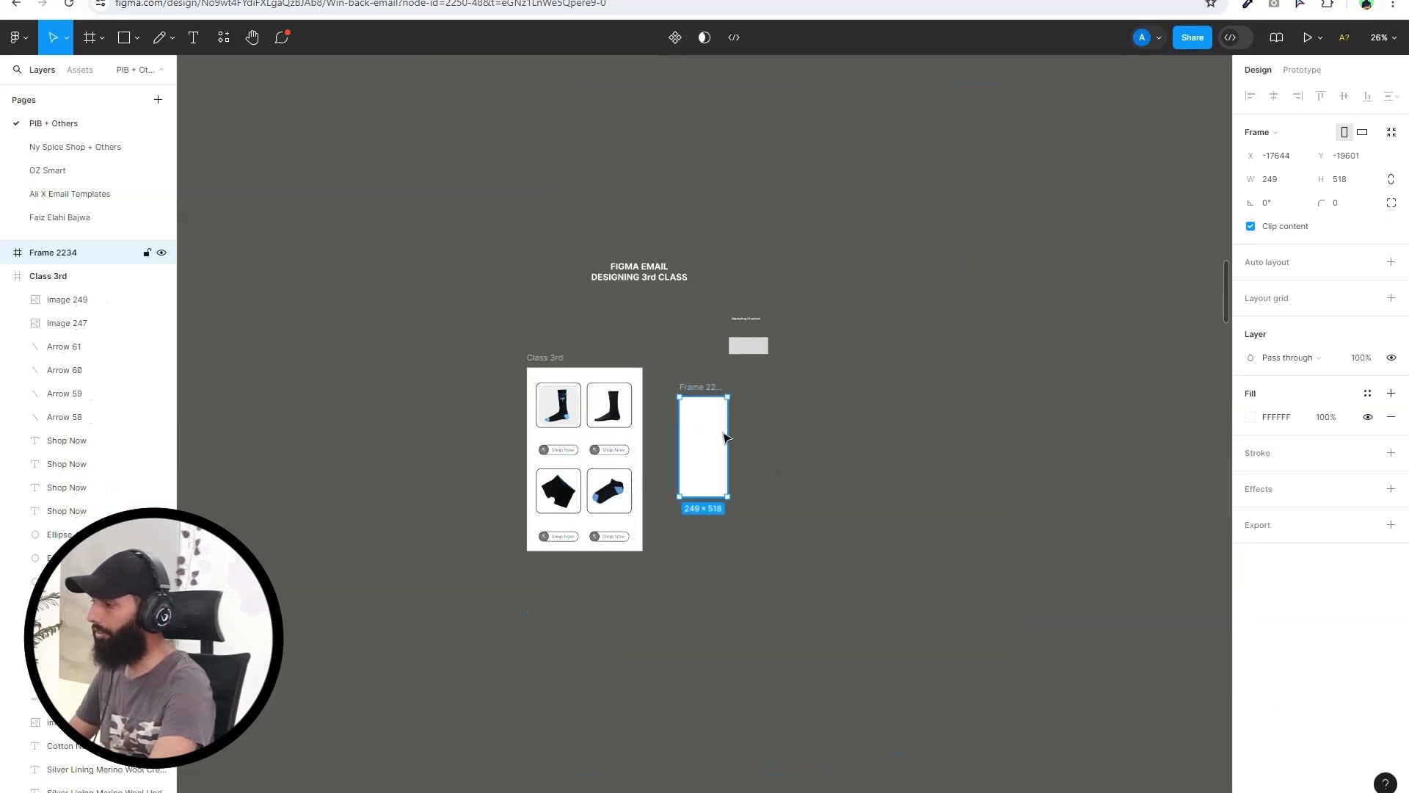
key(ctrl+d)
key(ctrl+d)
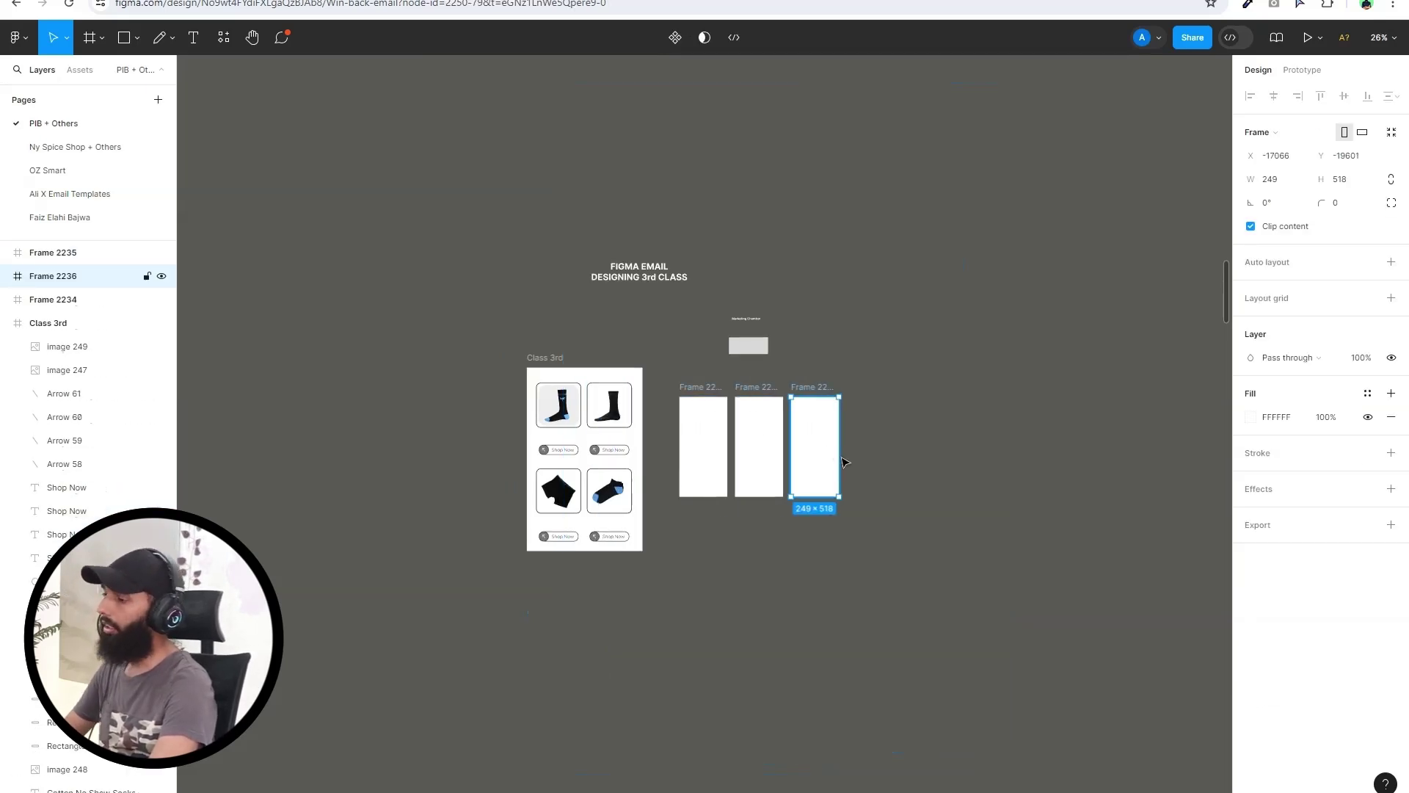
key(ctrl+d)
click(421, 397)
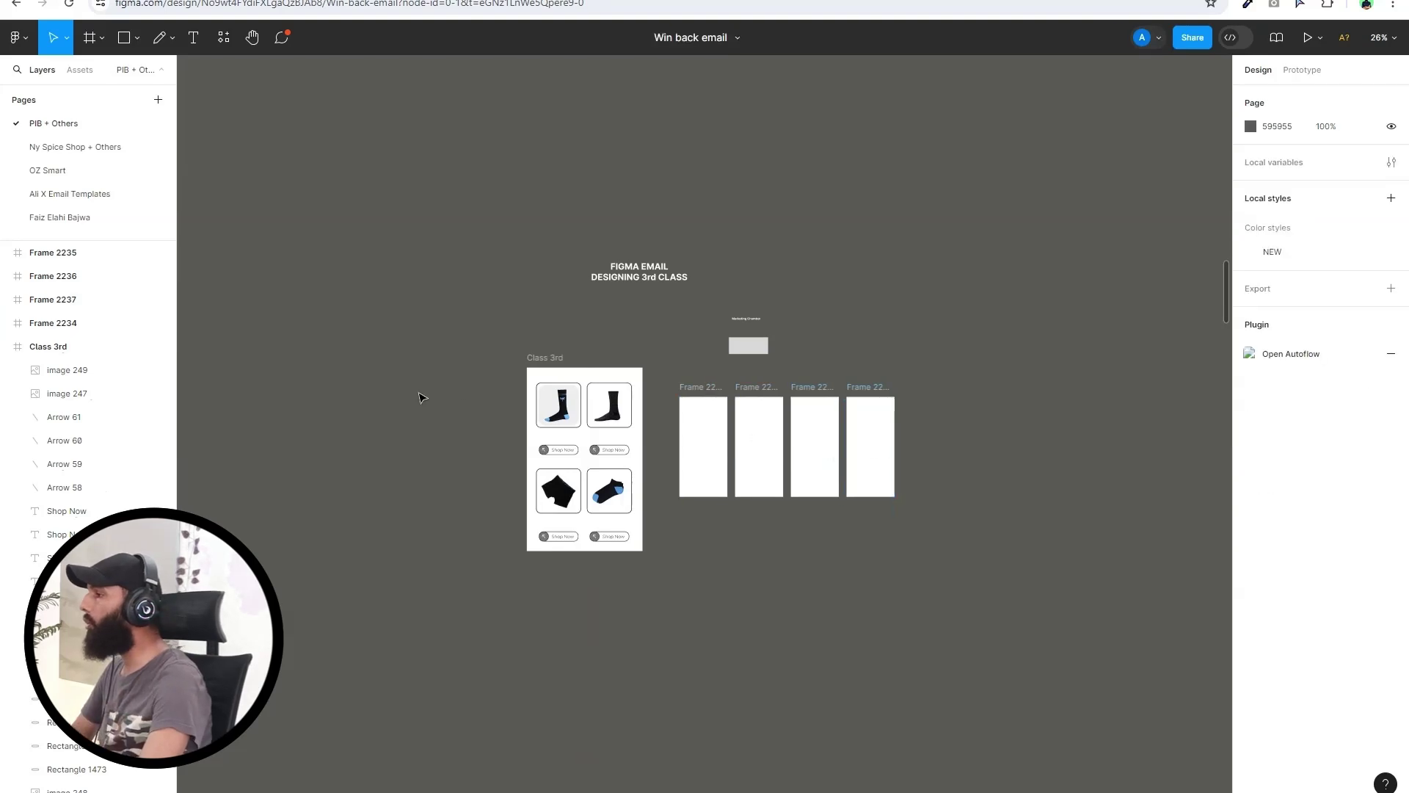
Draw a section of about 1584 × 1012 below the row of four empty frames
click(102, 37)
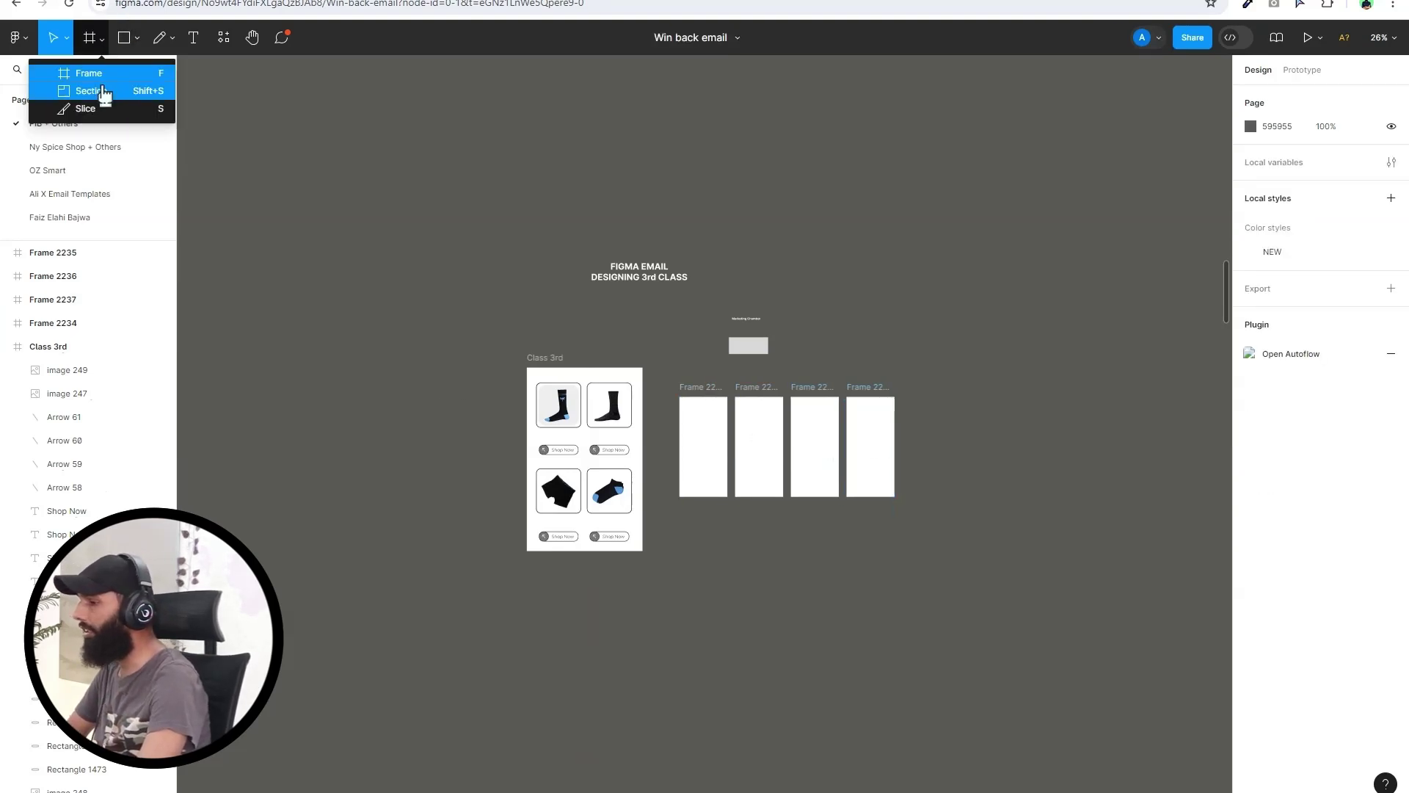
click(103, 91)
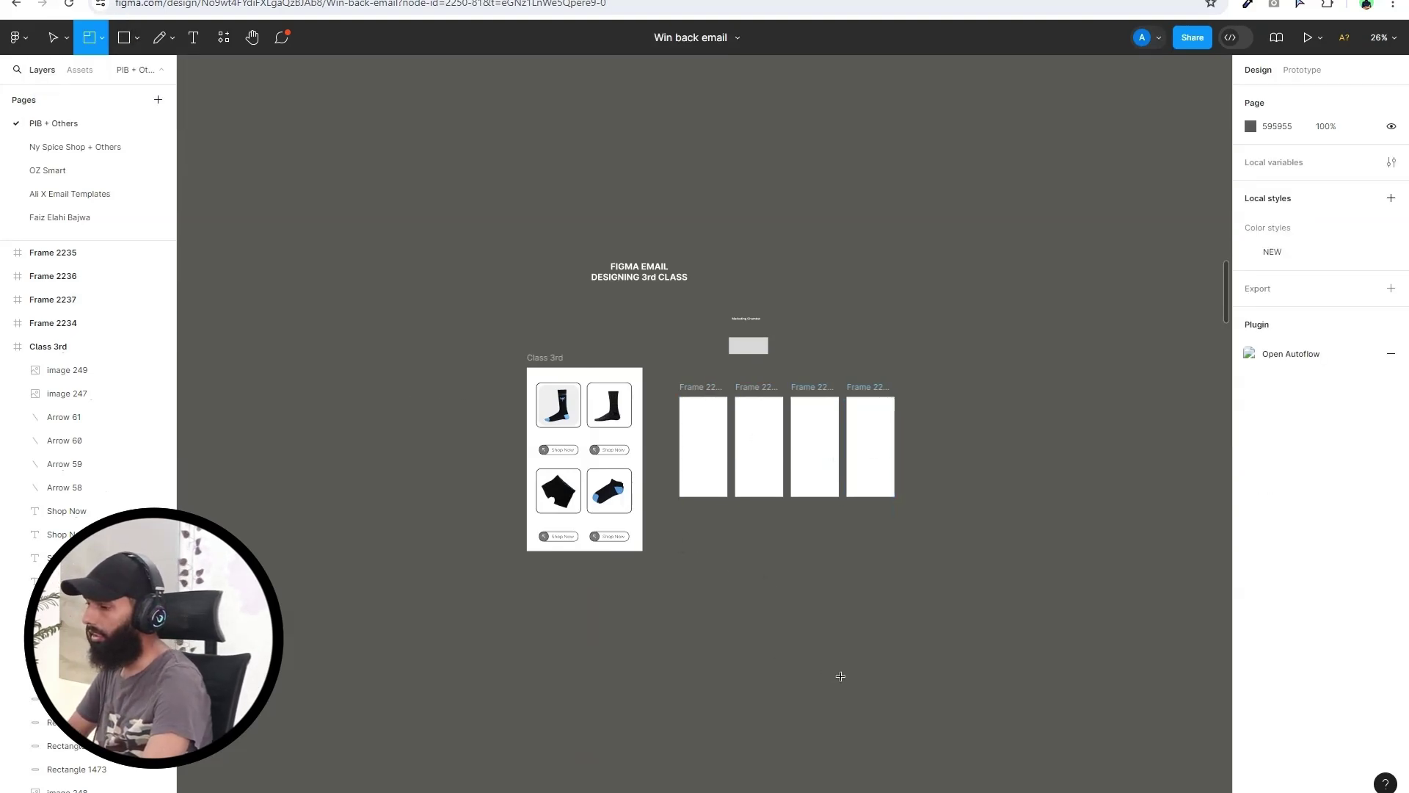
drag(679, 544, 985, 740)
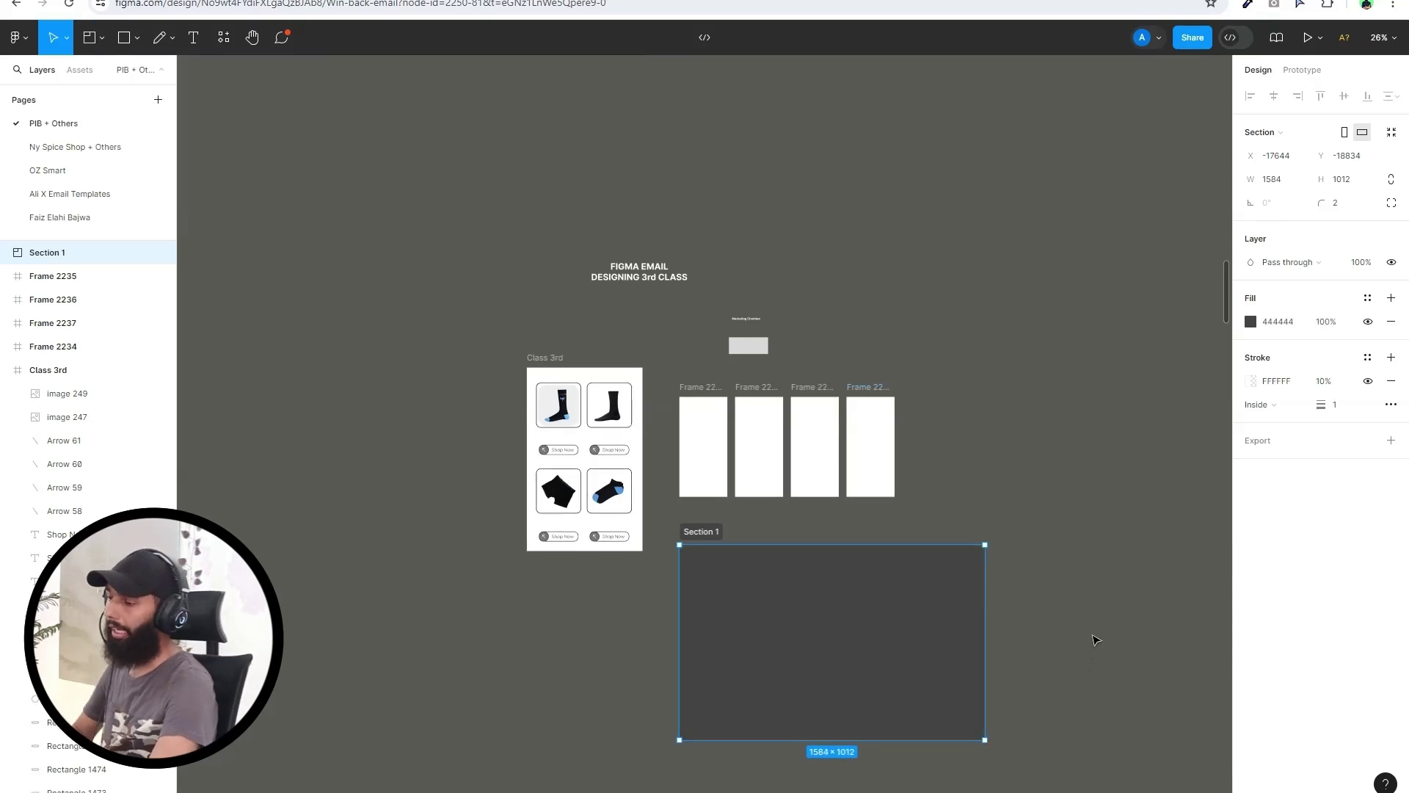
click(1093, 640)
Change the section's fill to a light red and deselect it
click(878, 638)
click(1251, 321)
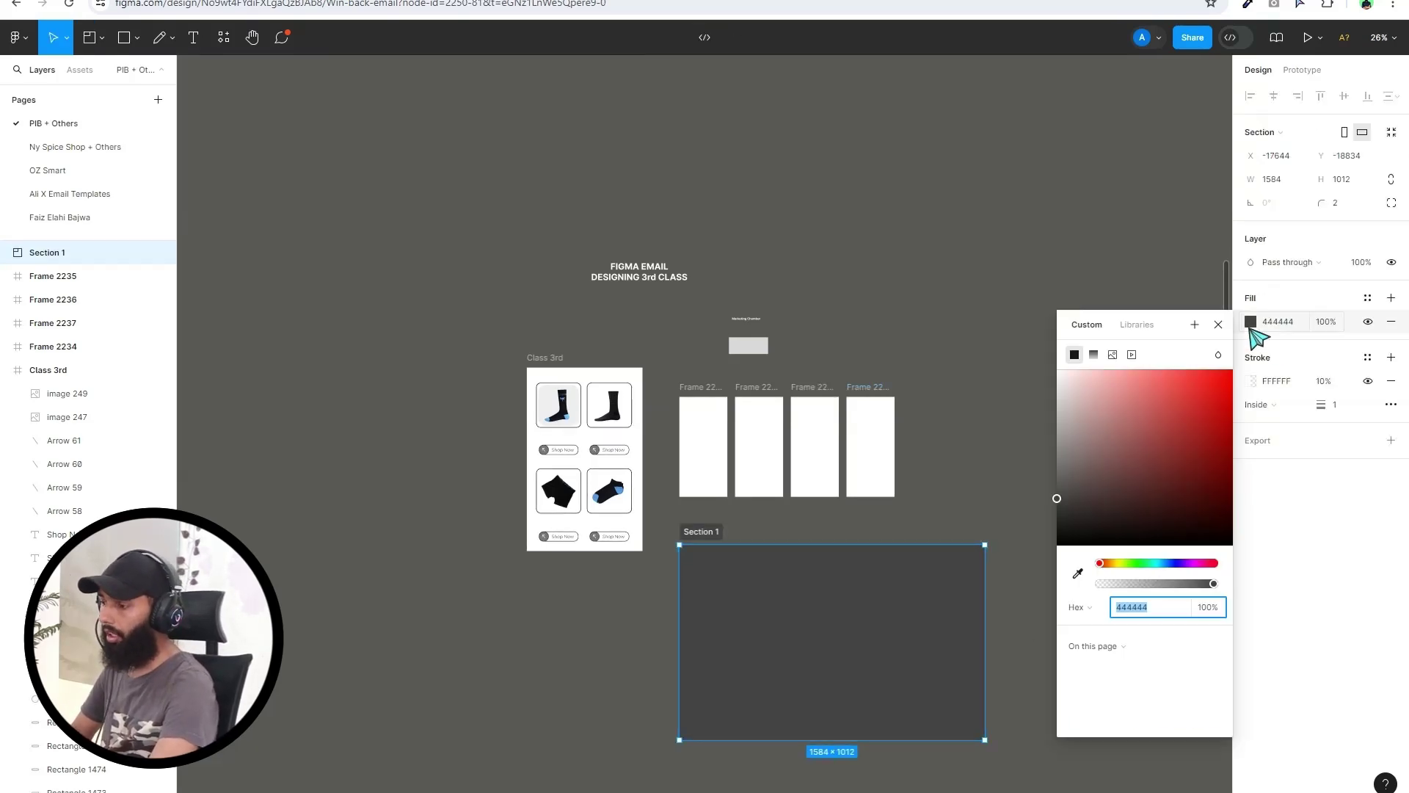
click(1151, 406)
click(798, 378)
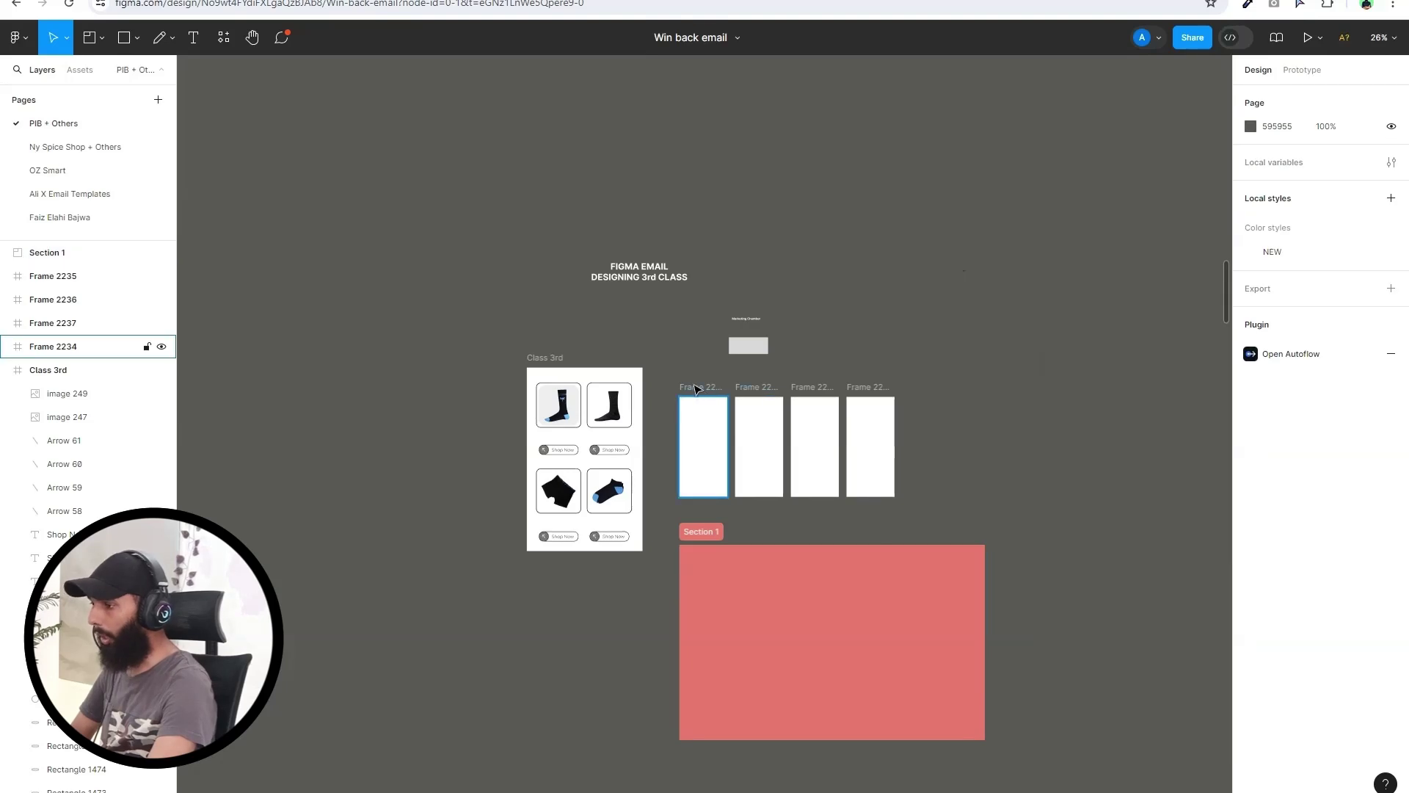
Move the four empty frames together into the red section and deselect them
click(696, 389)
shift+click(759, 446)
shift+click(815, 446)
shift+click(871, 446)
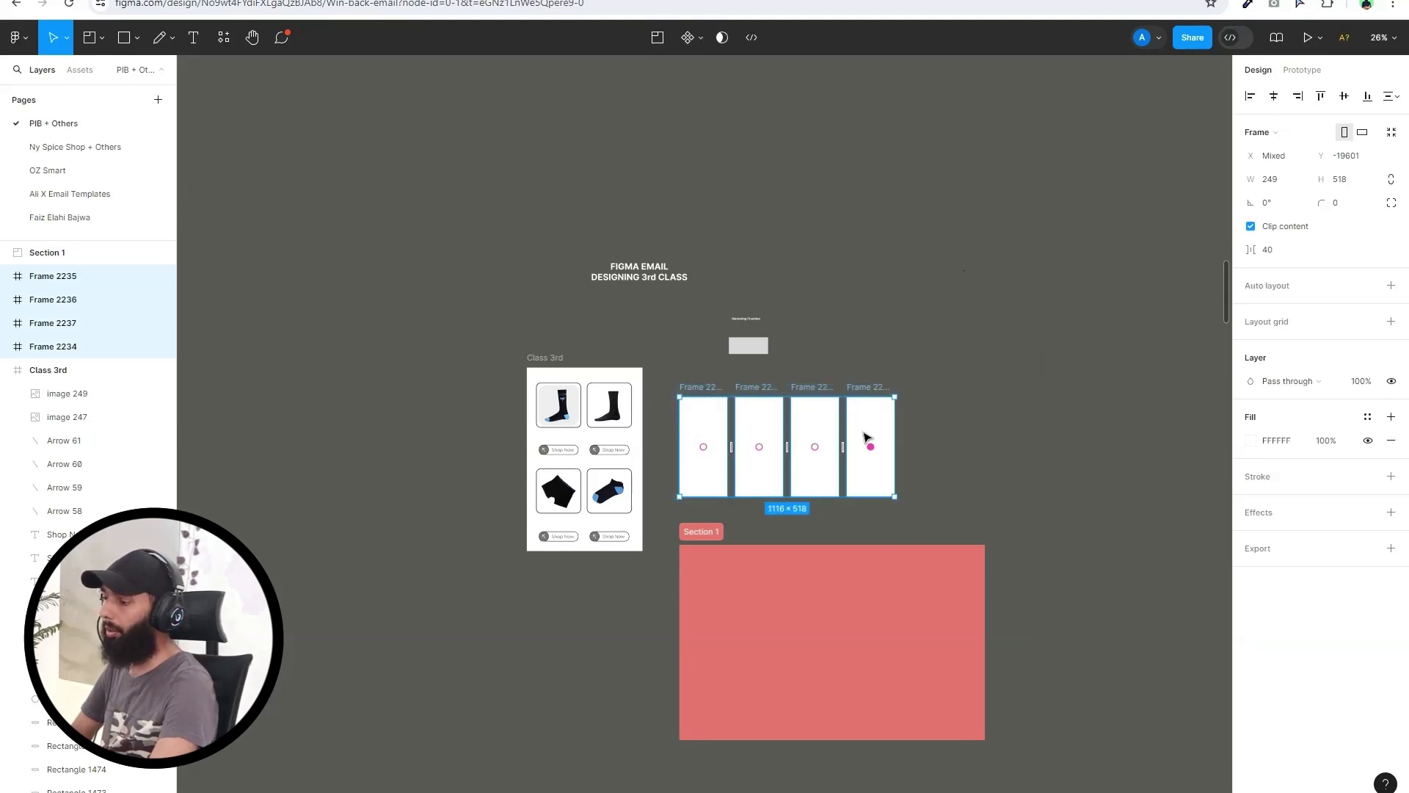
drag(871, 450, 901, 632)
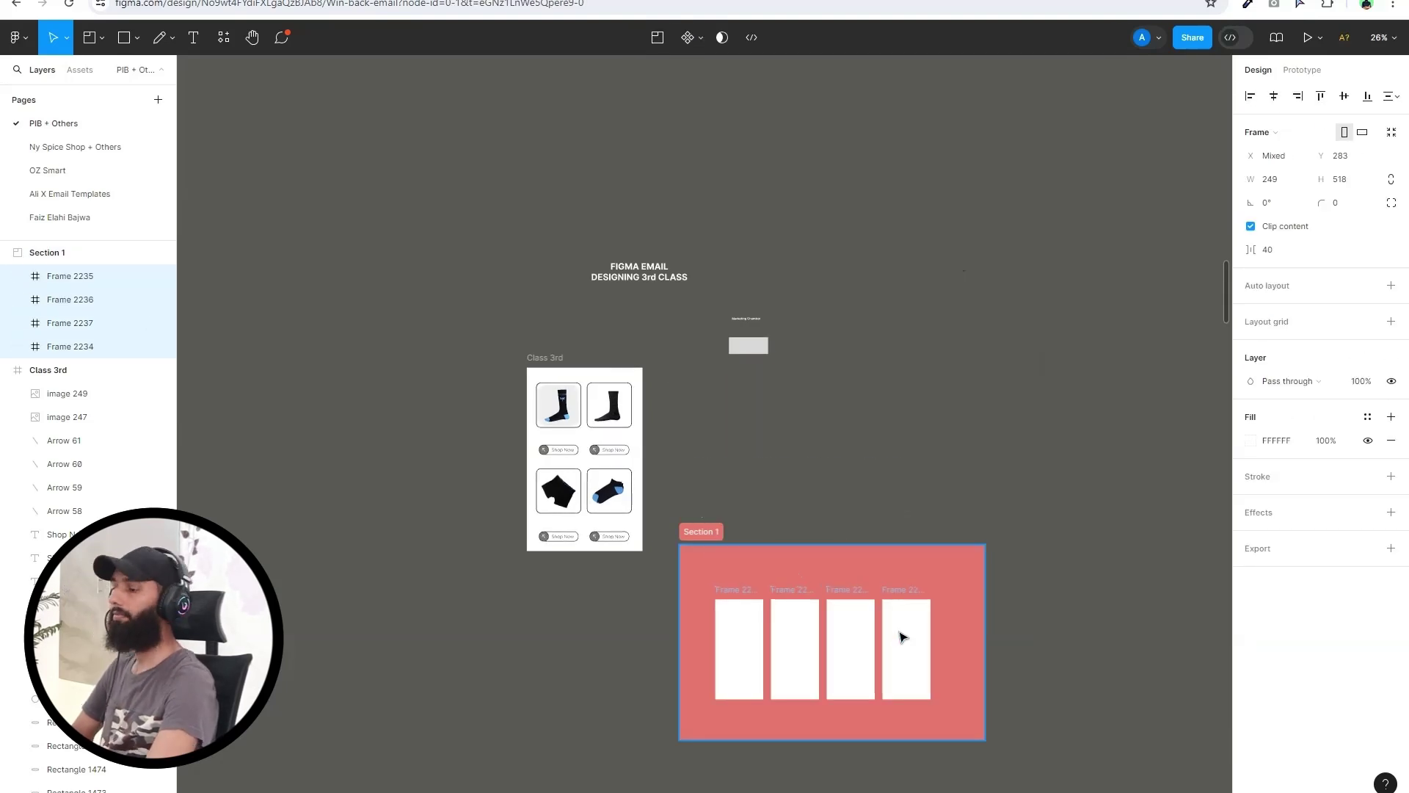
click(1088, 501)
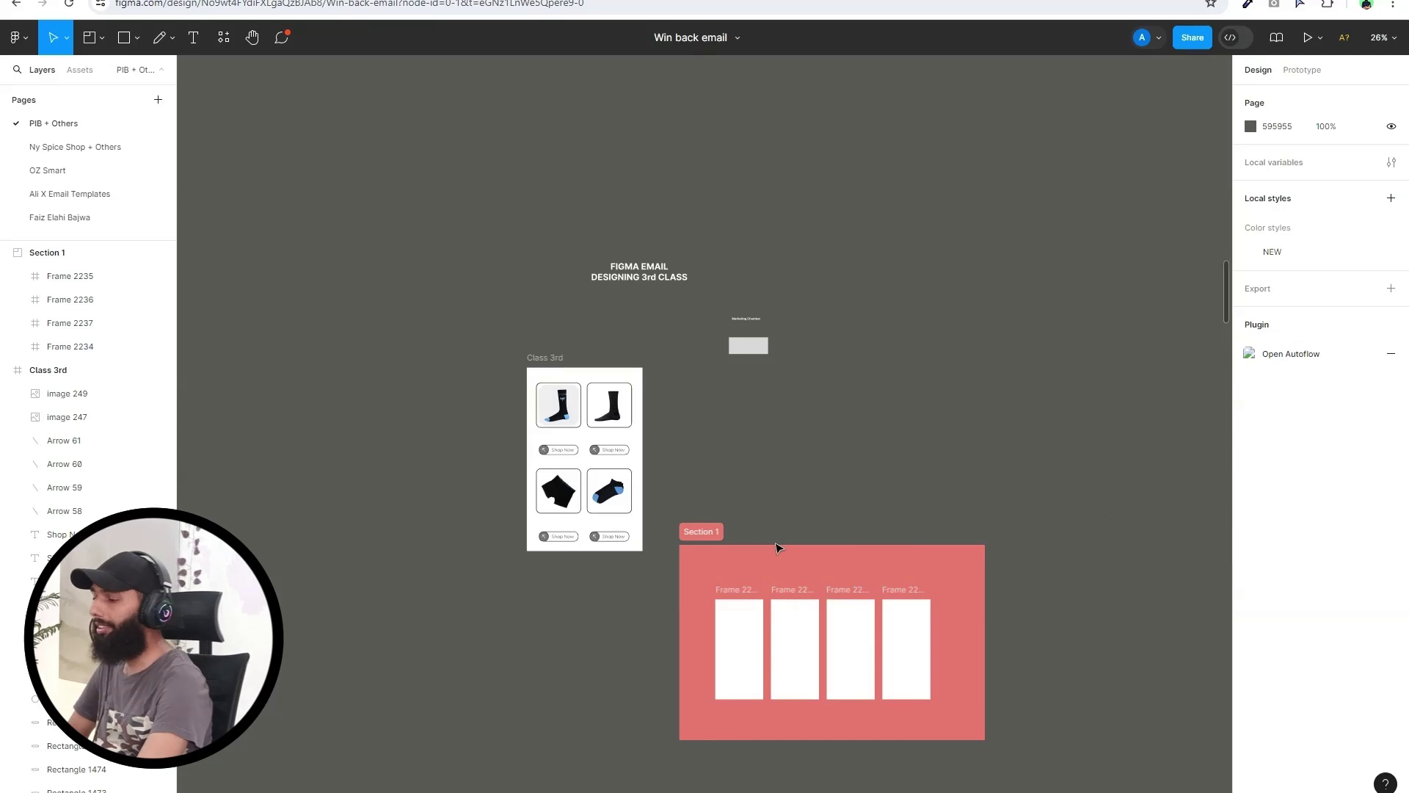
Move the red section with its four frames up to the empty canvas beside the FIGMA EMAIL DESIGNING 3rd CLASS title and deselect it
click(708, 535)
drag(738, 545, 899, 230)
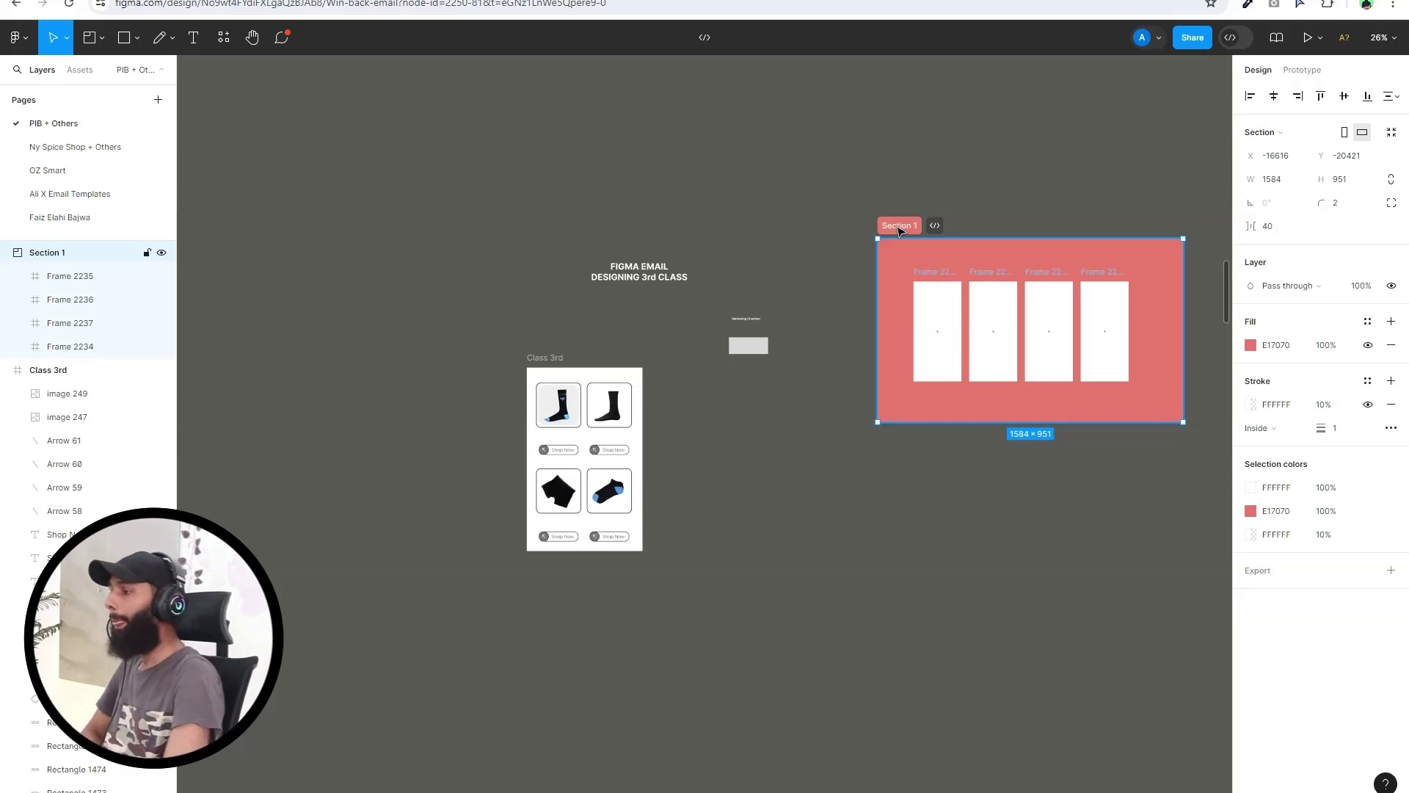
click(465, 220)
Pick the Slice tool and select the slice covering the blue Father's Day hero of the Villain Inside 16th june email
click(91, 38)
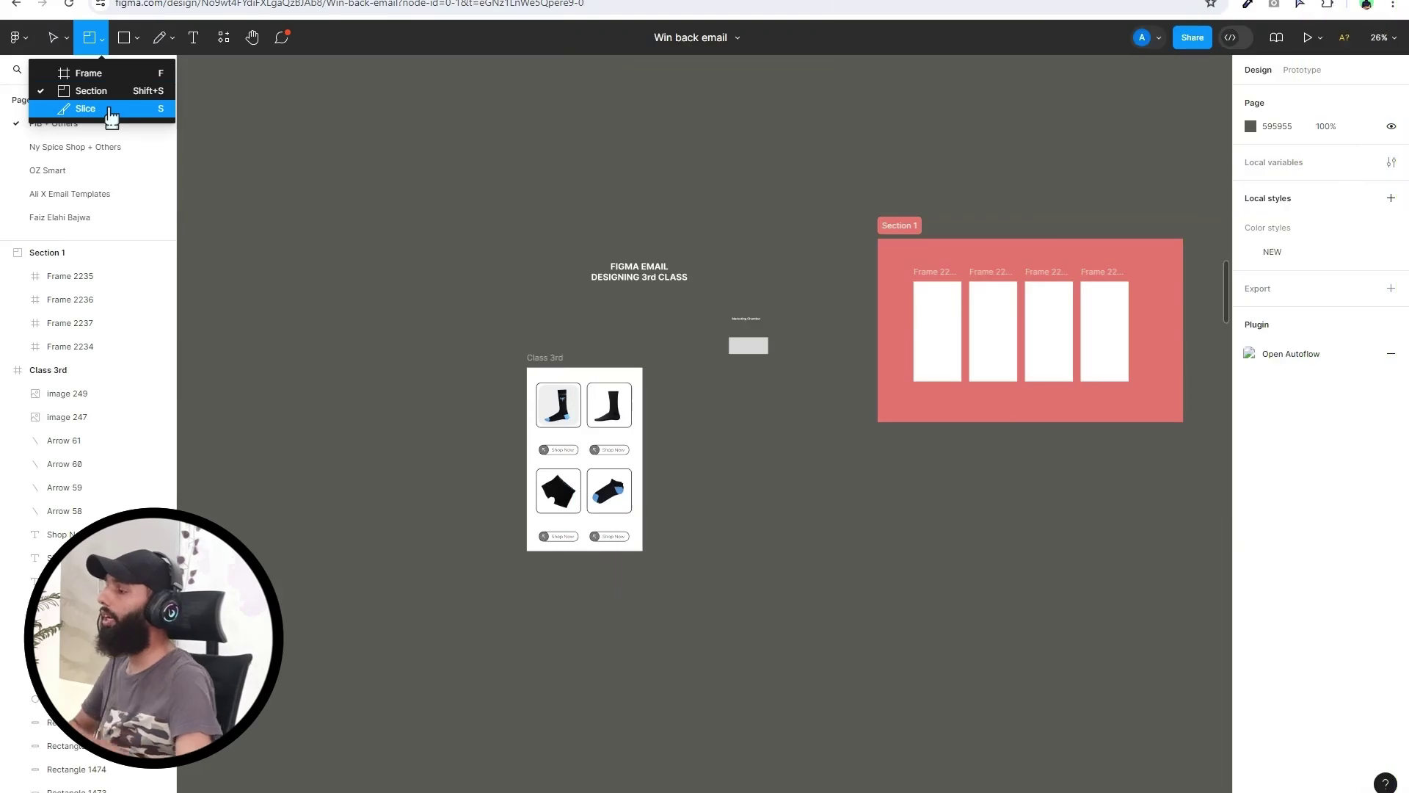
click(110, 118)
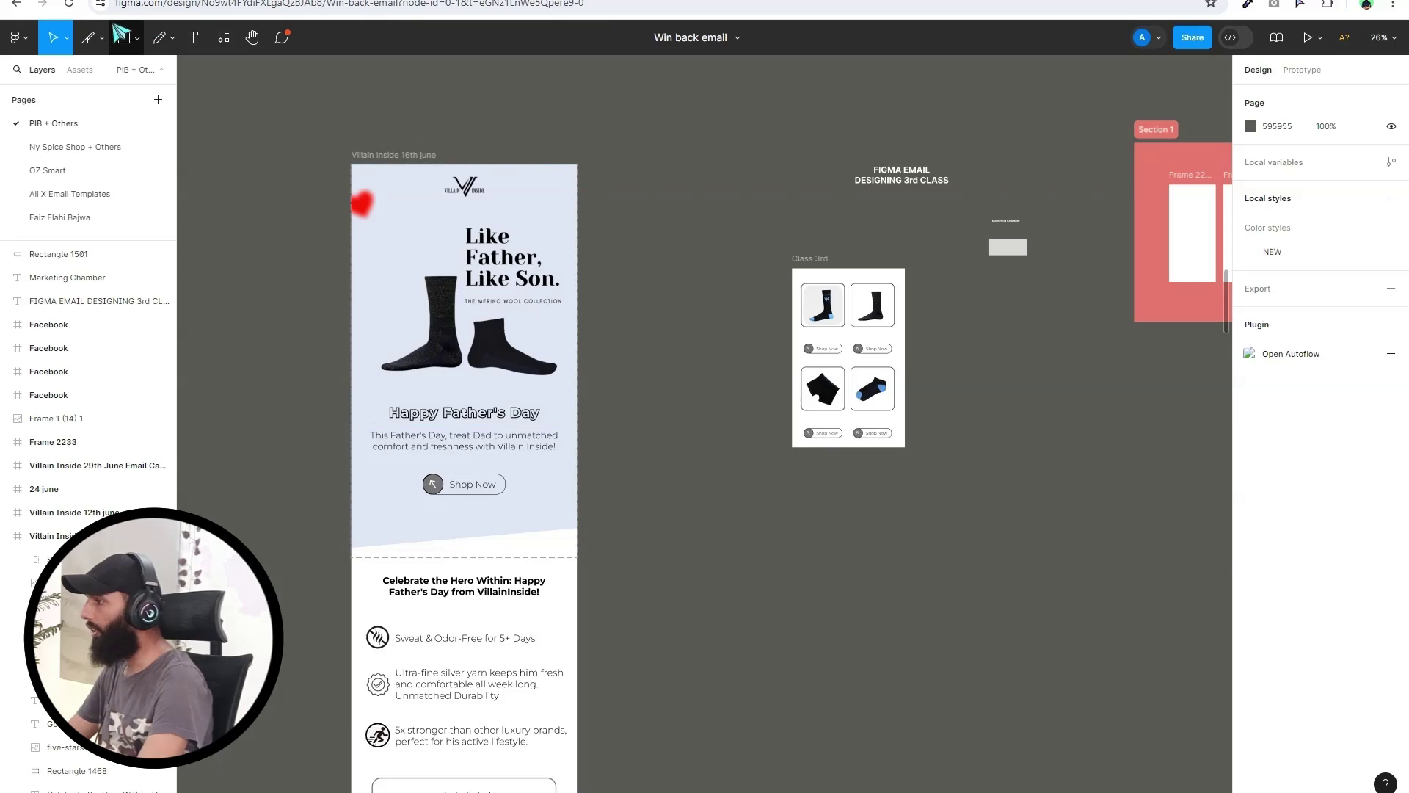
click(101, 37)
click(86, 112)
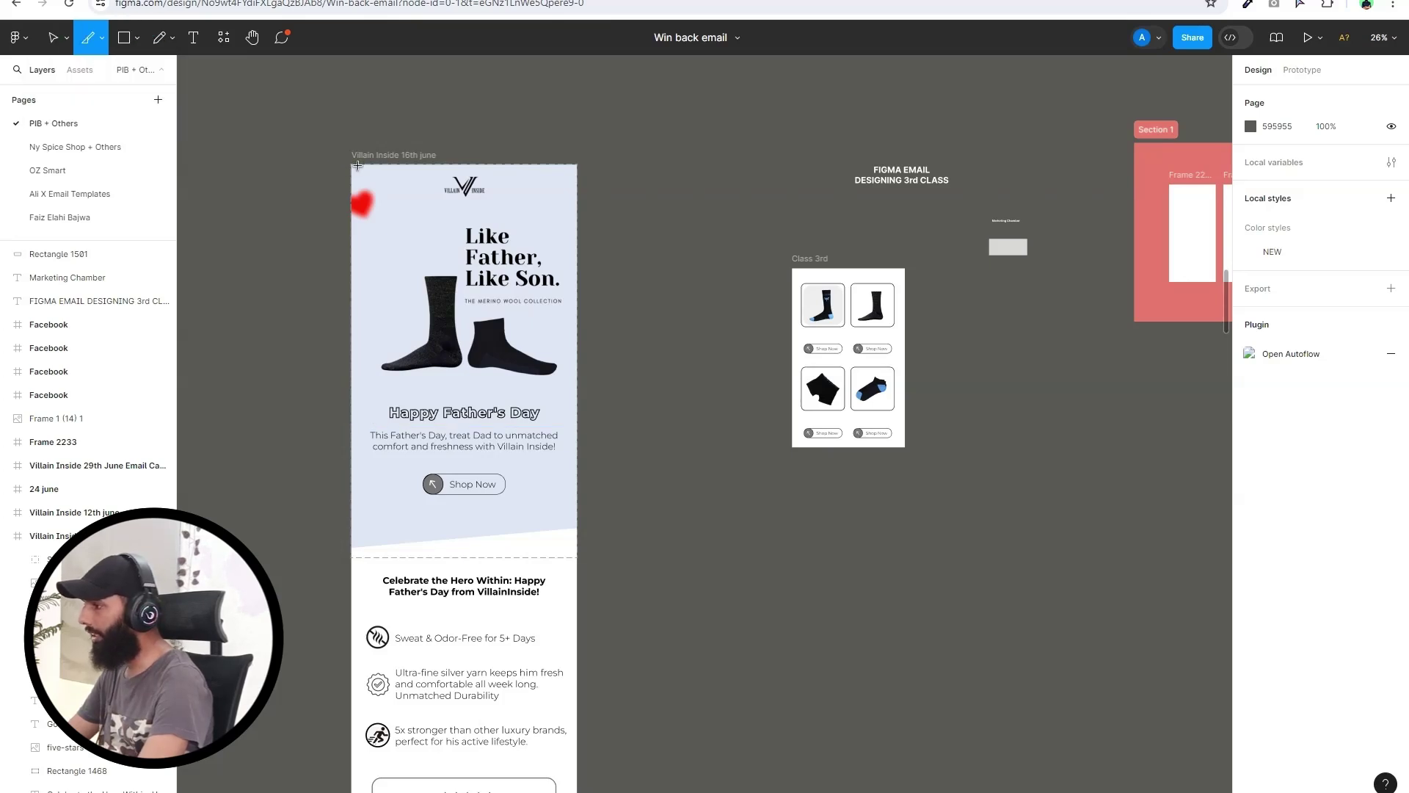
mouse_move(357, 165)
mouse_down()
mouse_move(537, 532)
mouse_move(556, 561)
mouse_move(576, 552)
mouse_up()
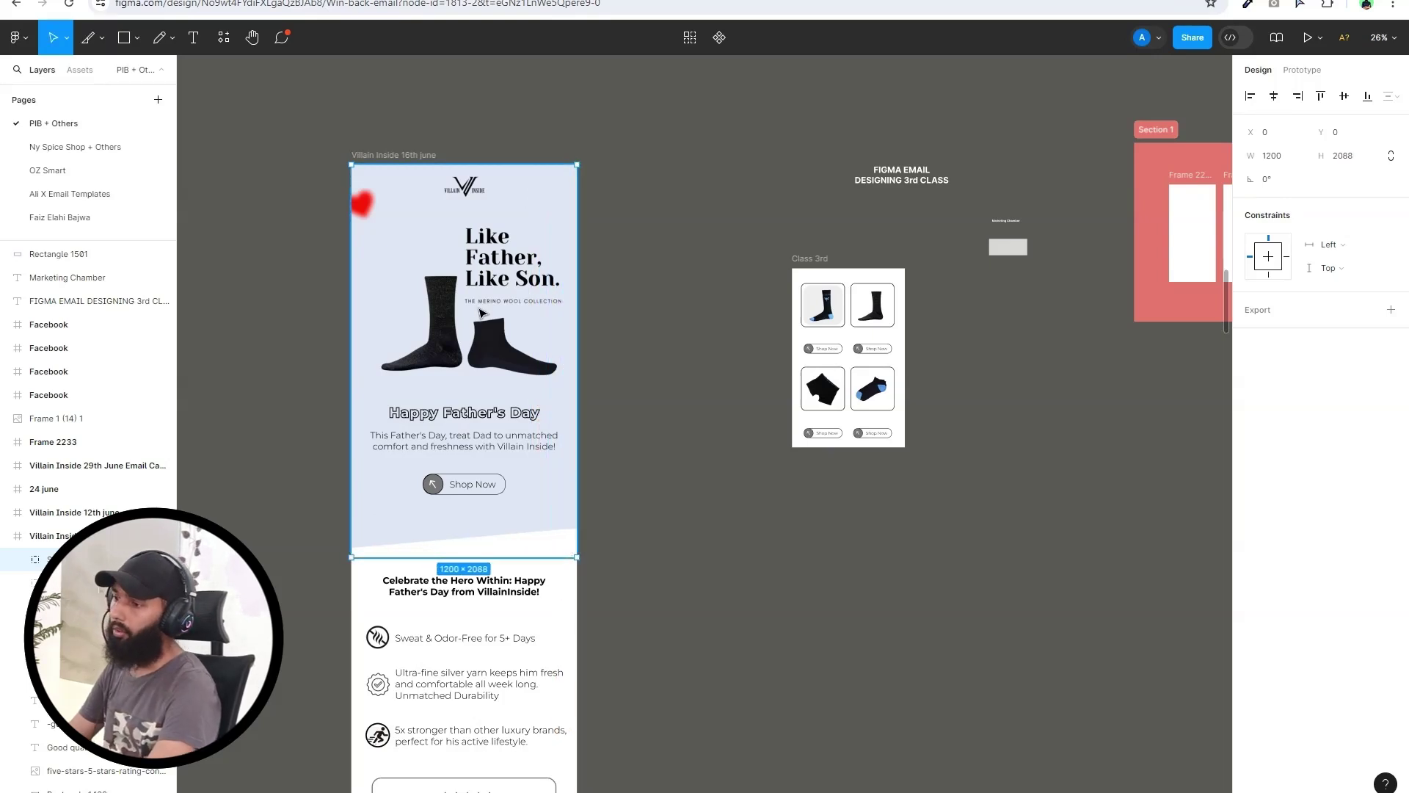
Export the hero slice as a 1x PNG, view the downloaded Slice 2.png and return to the design
click(1260, 311)
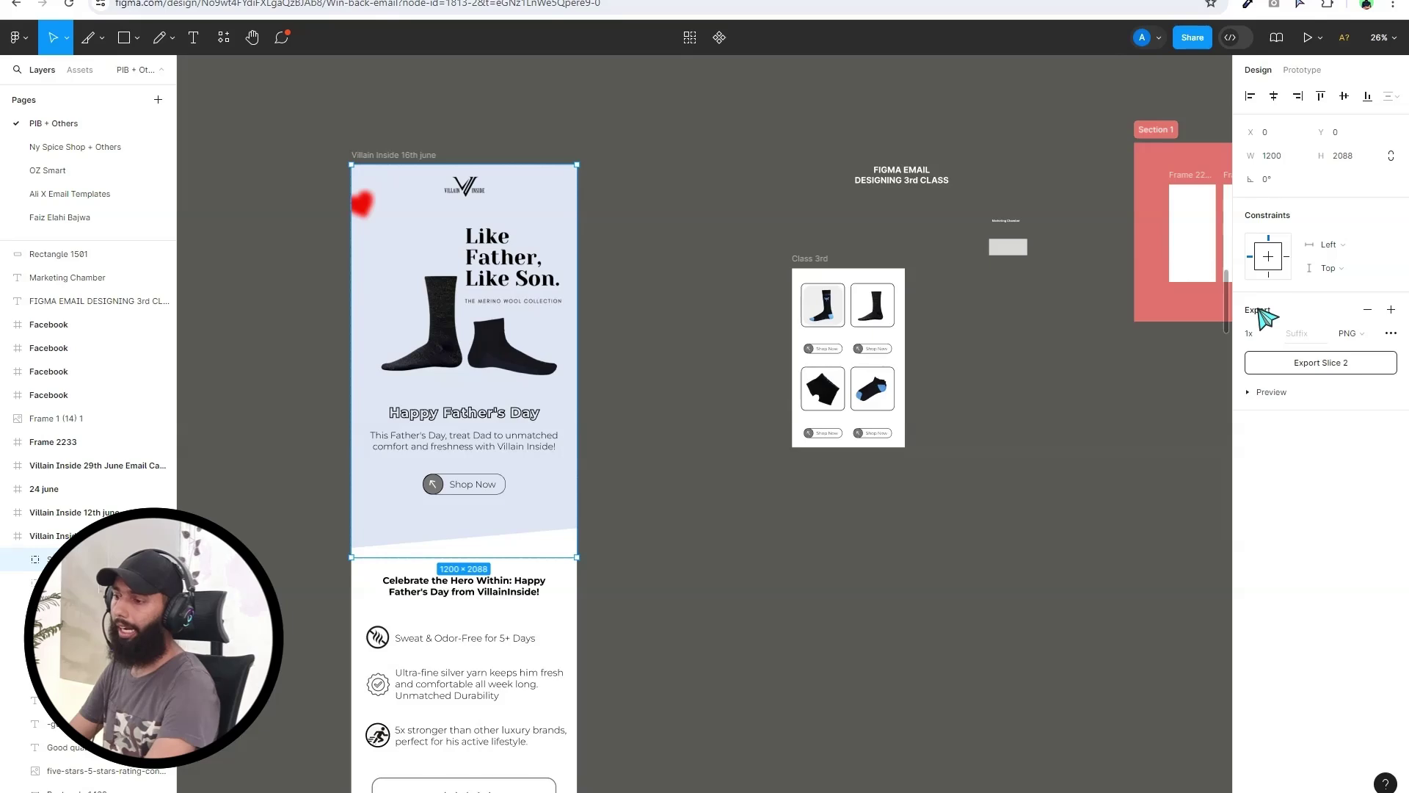
click(1324, 370)
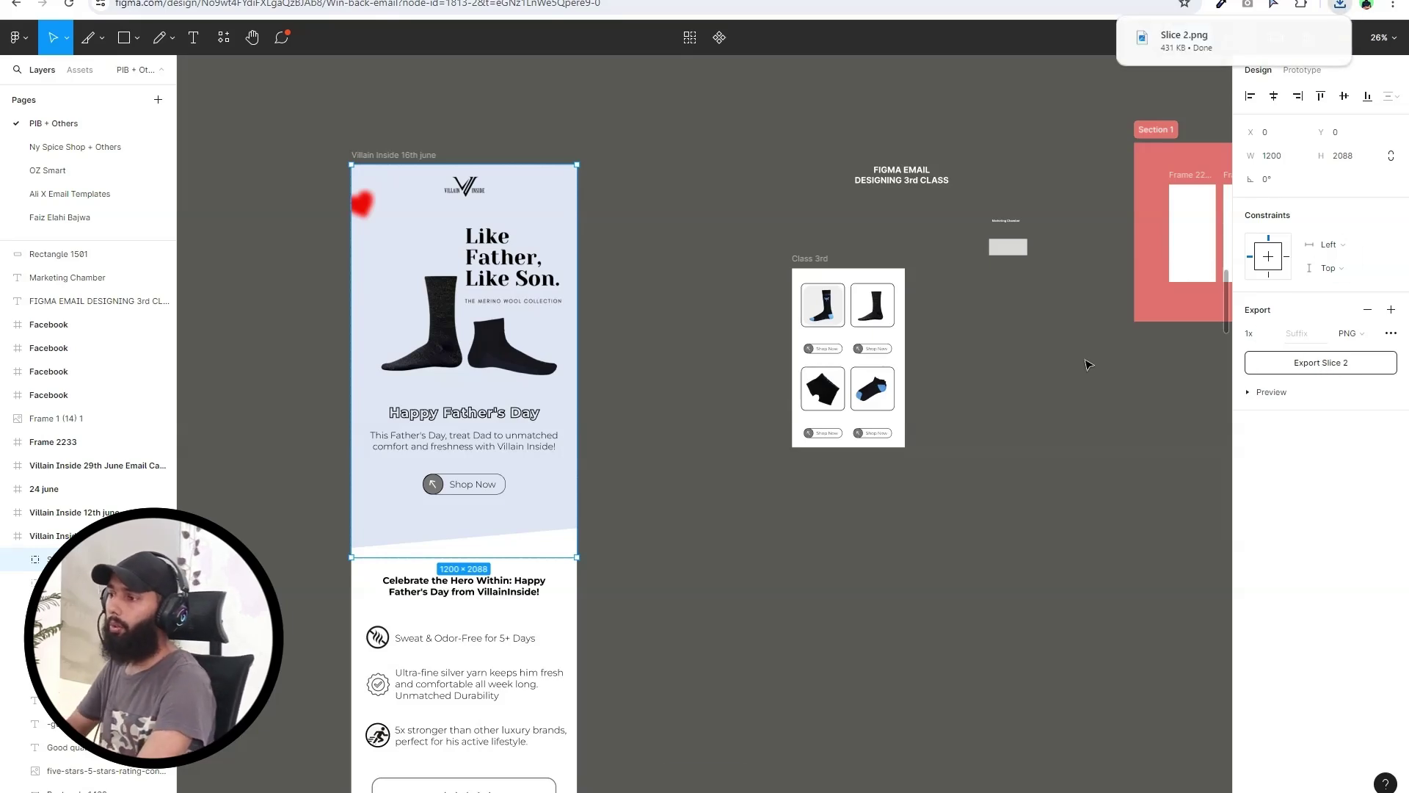
click(1183, 41)
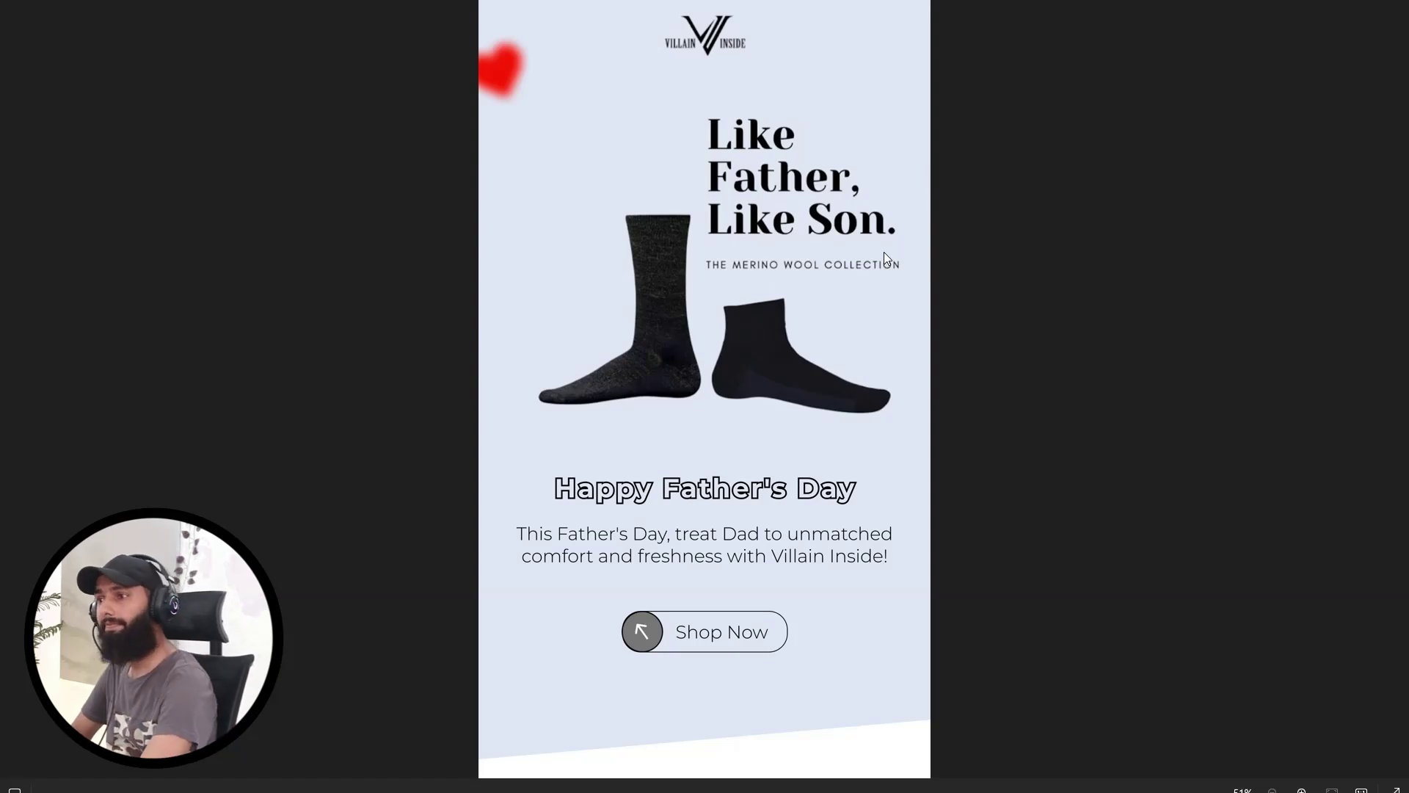
key(alt+Tab)
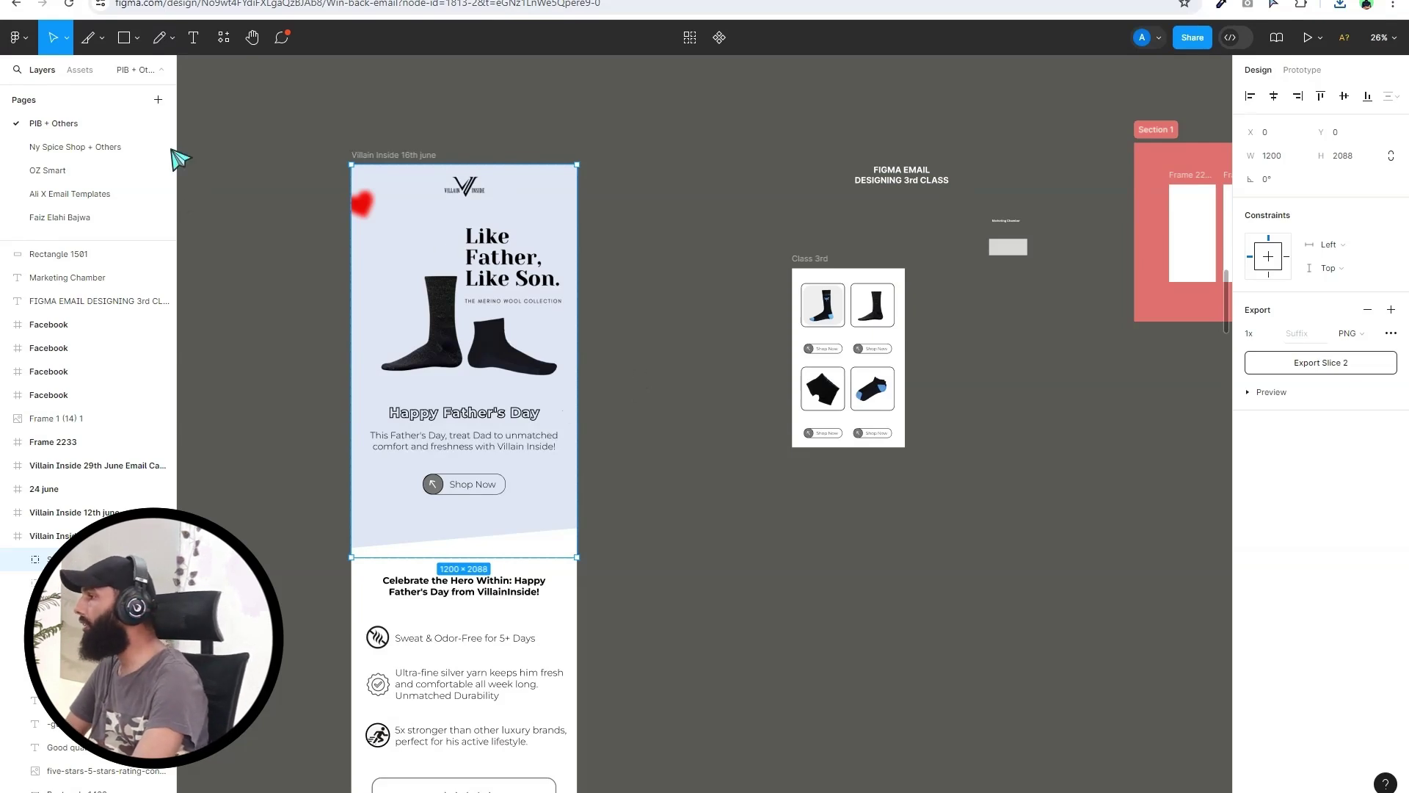
Place Slice 2.png from the Downloads folder onto the canvas over the lower part of Class 3rd, and delete it again
click(105, 40)
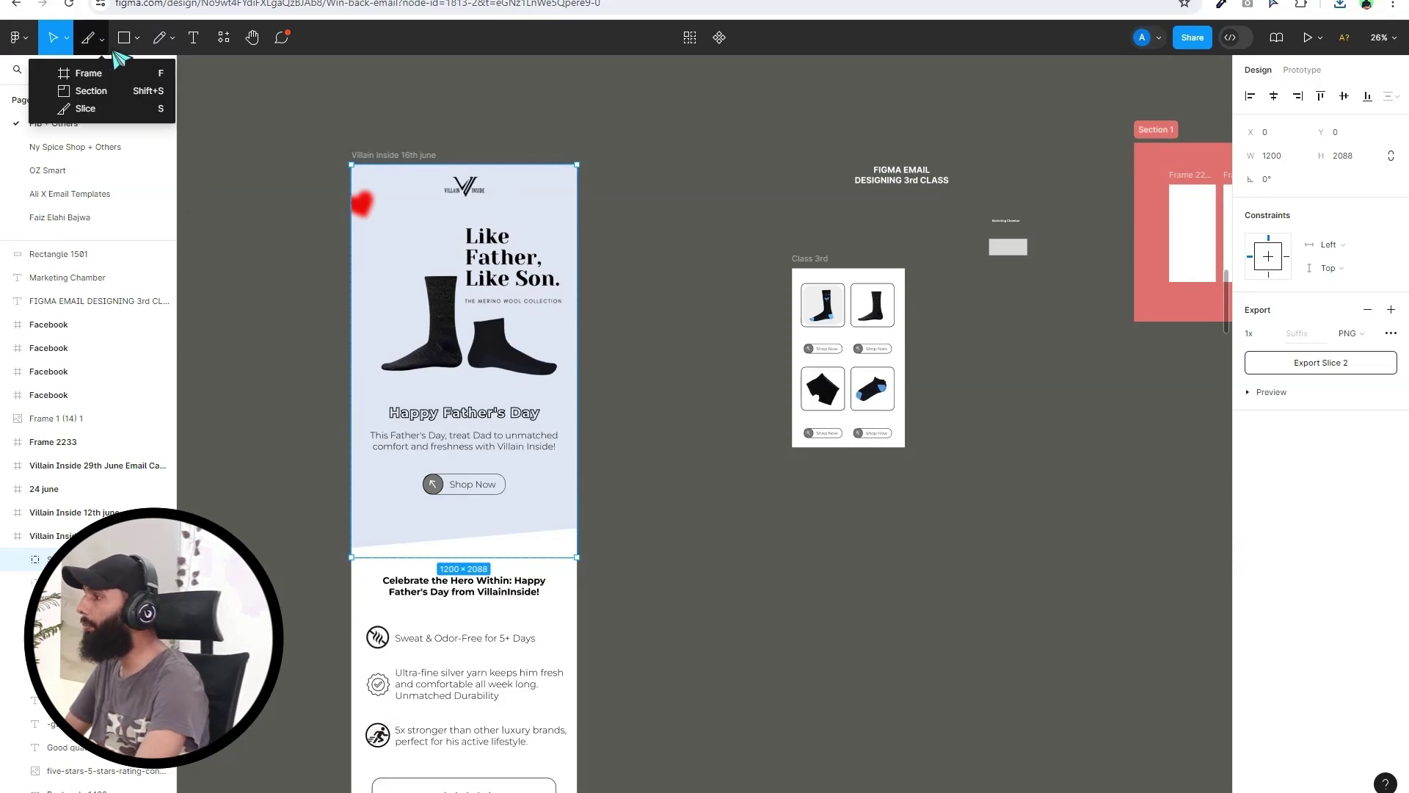
click(137, 38)
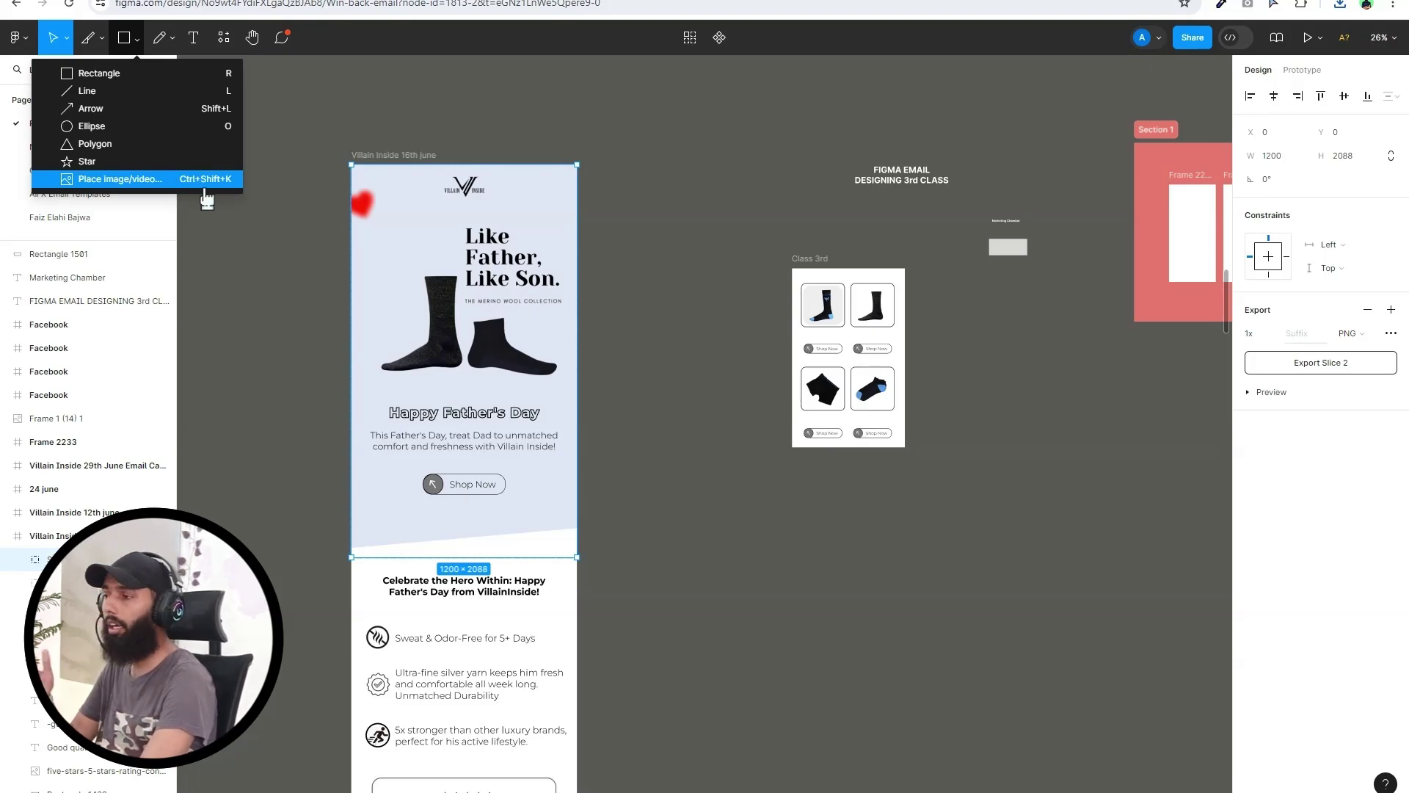
click(675, 200)
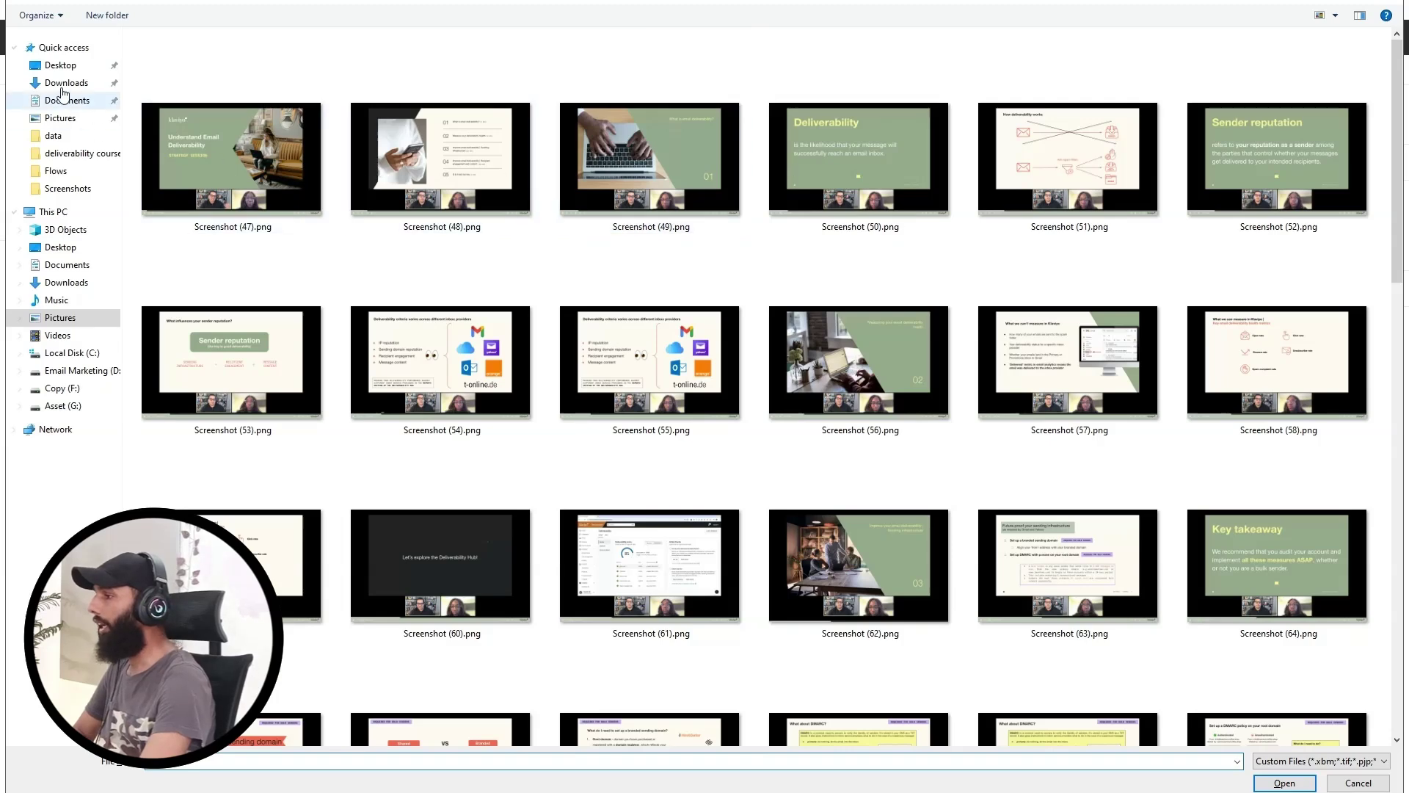
click(62, 89)
click(231, 177)
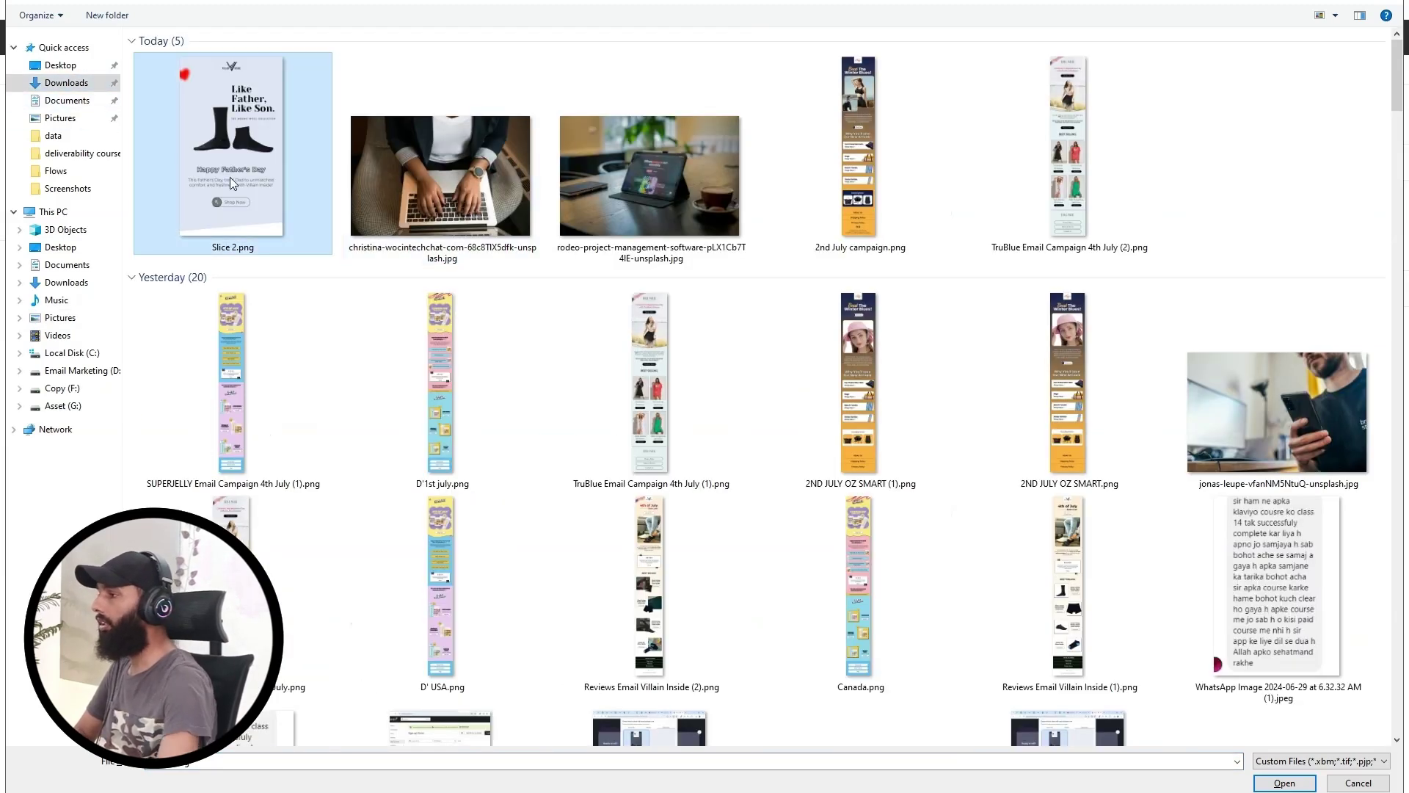
double_click(231, 177)
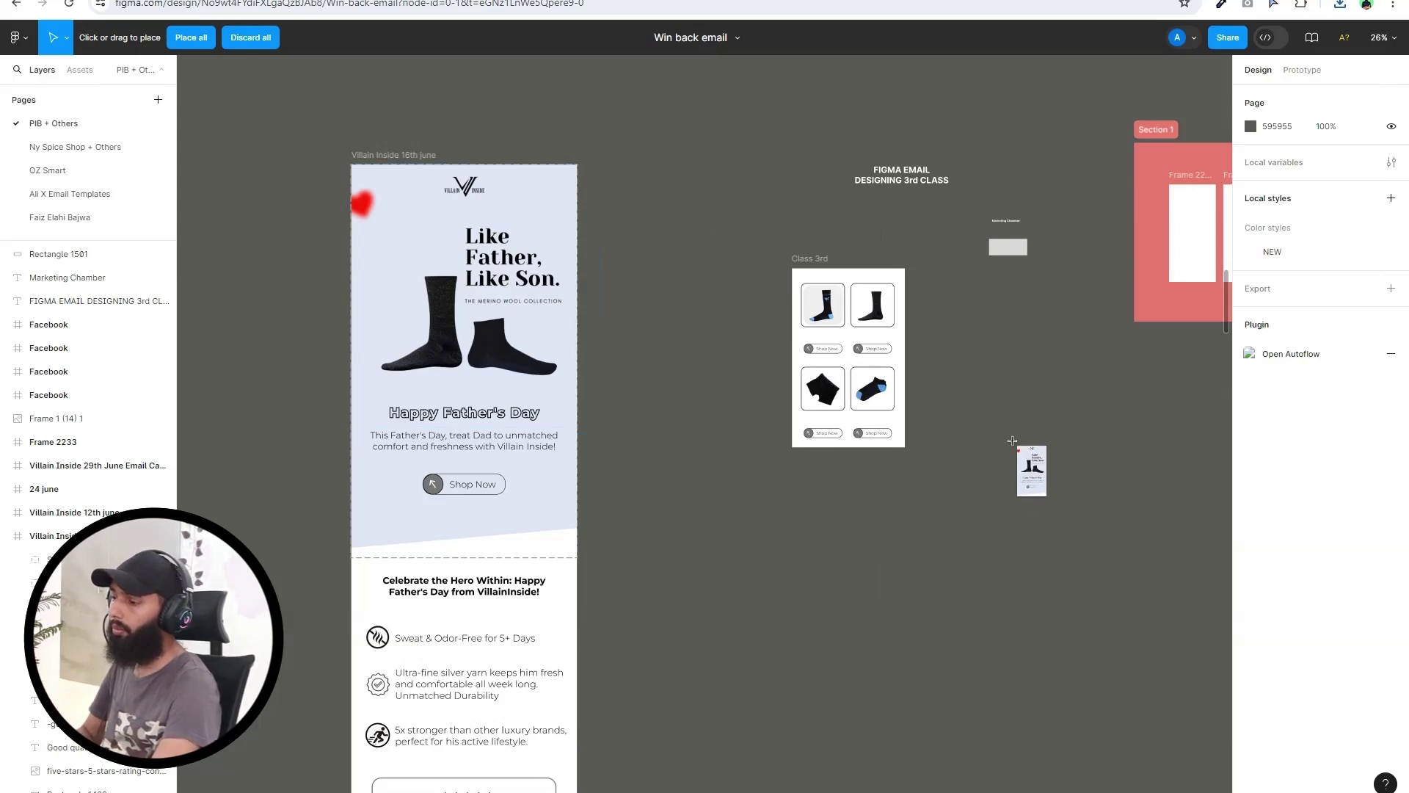
click(847, 547)
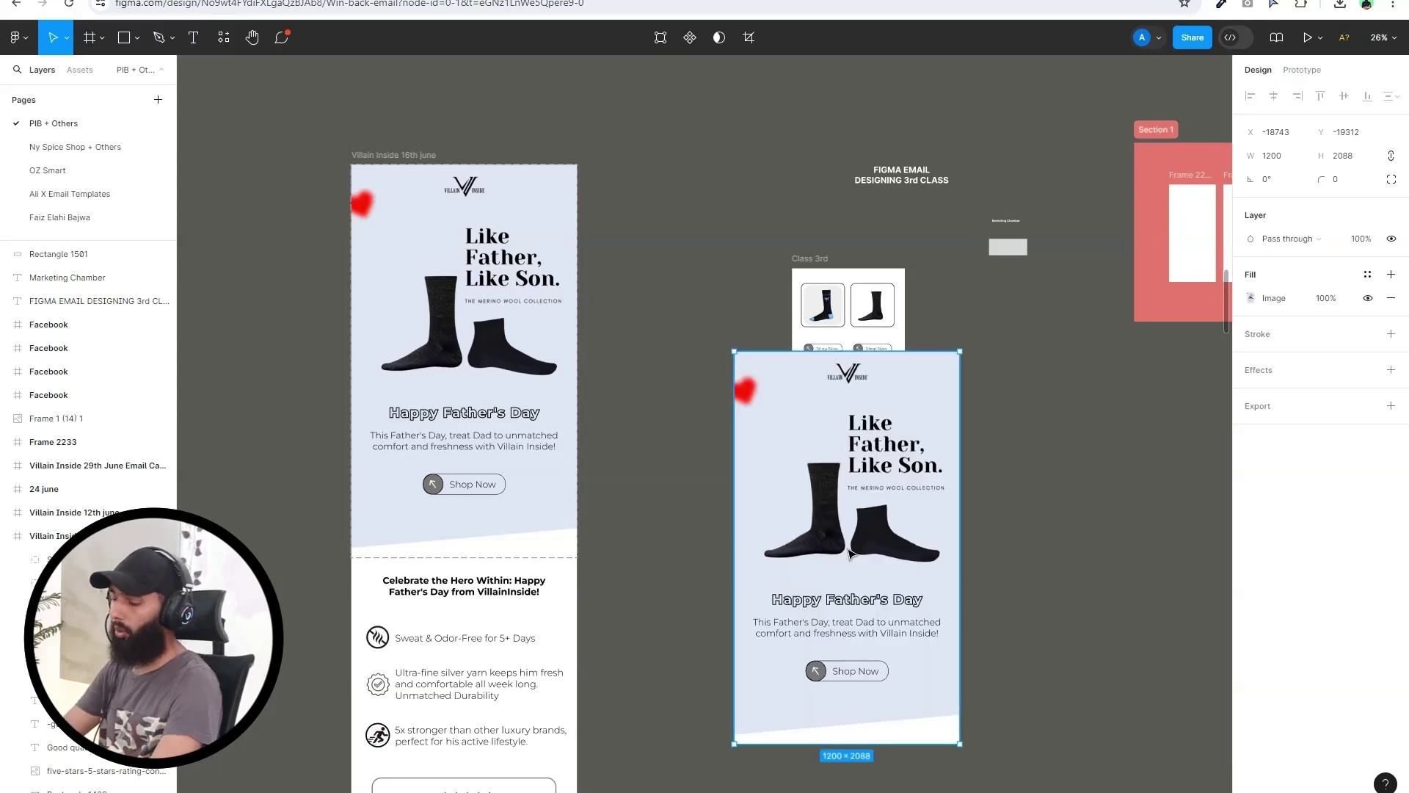
key(Delete)
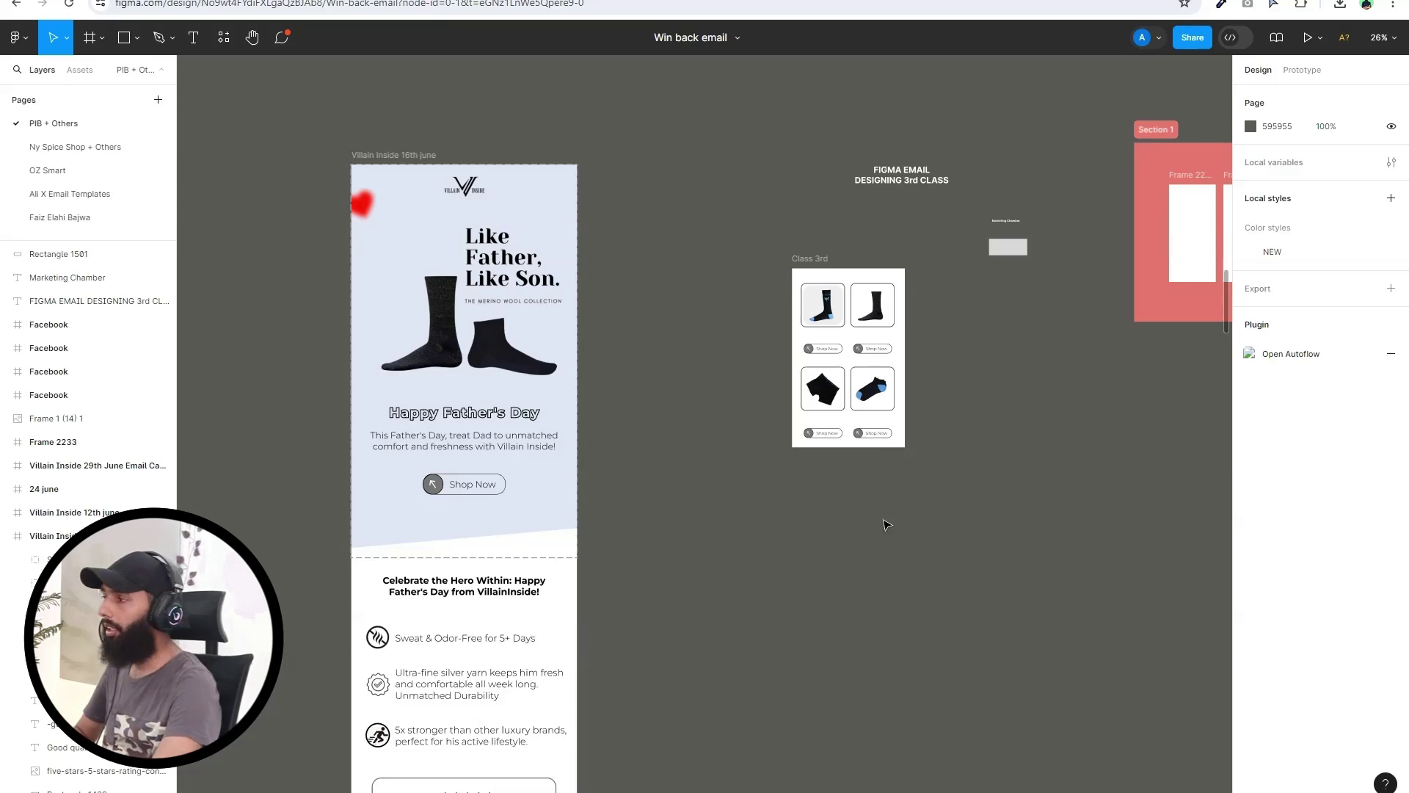
Try to place the photo of hands typing on a laptop from the Downloads folder onto the canvas
click(137, 39)
click(119, 179)
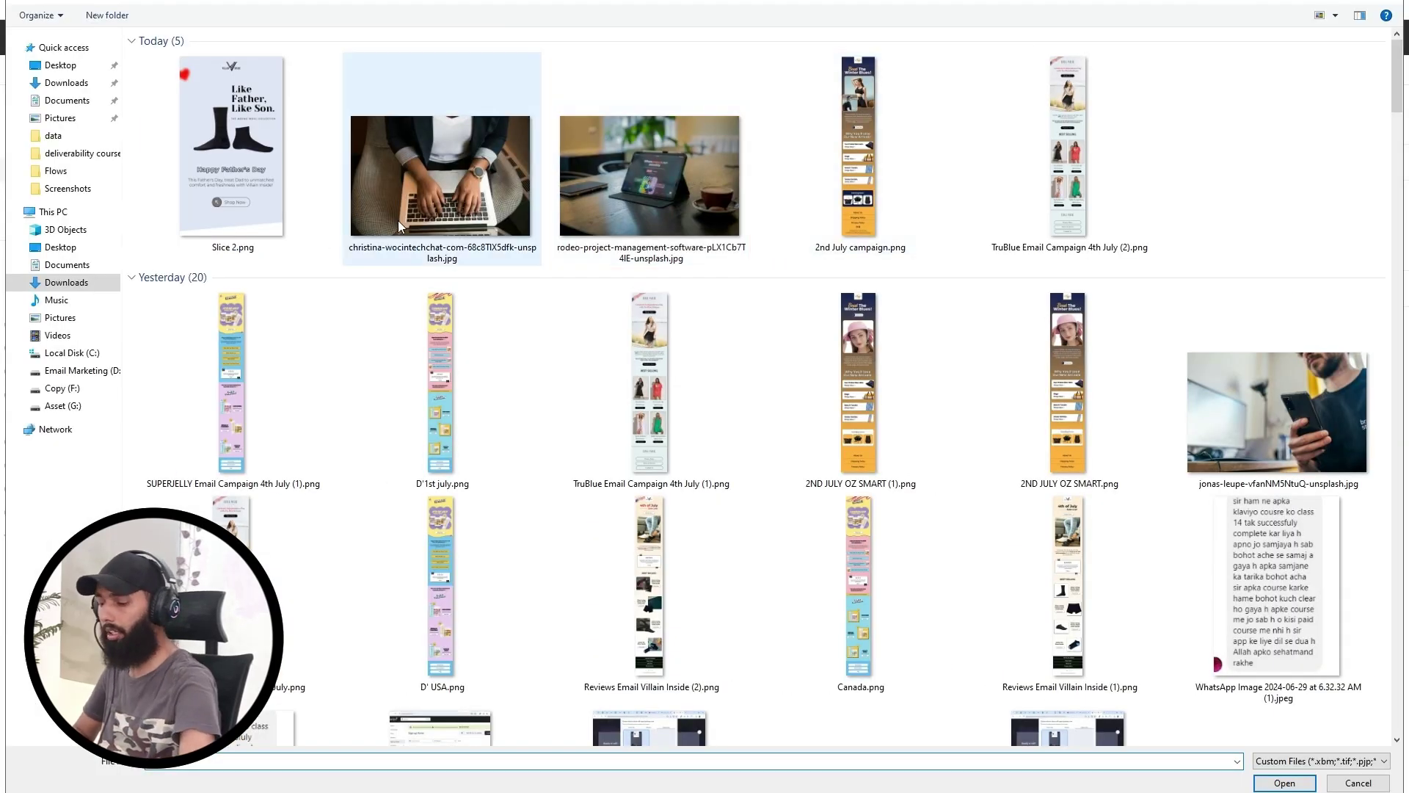
click(395, 211)
double_click(394, 210)
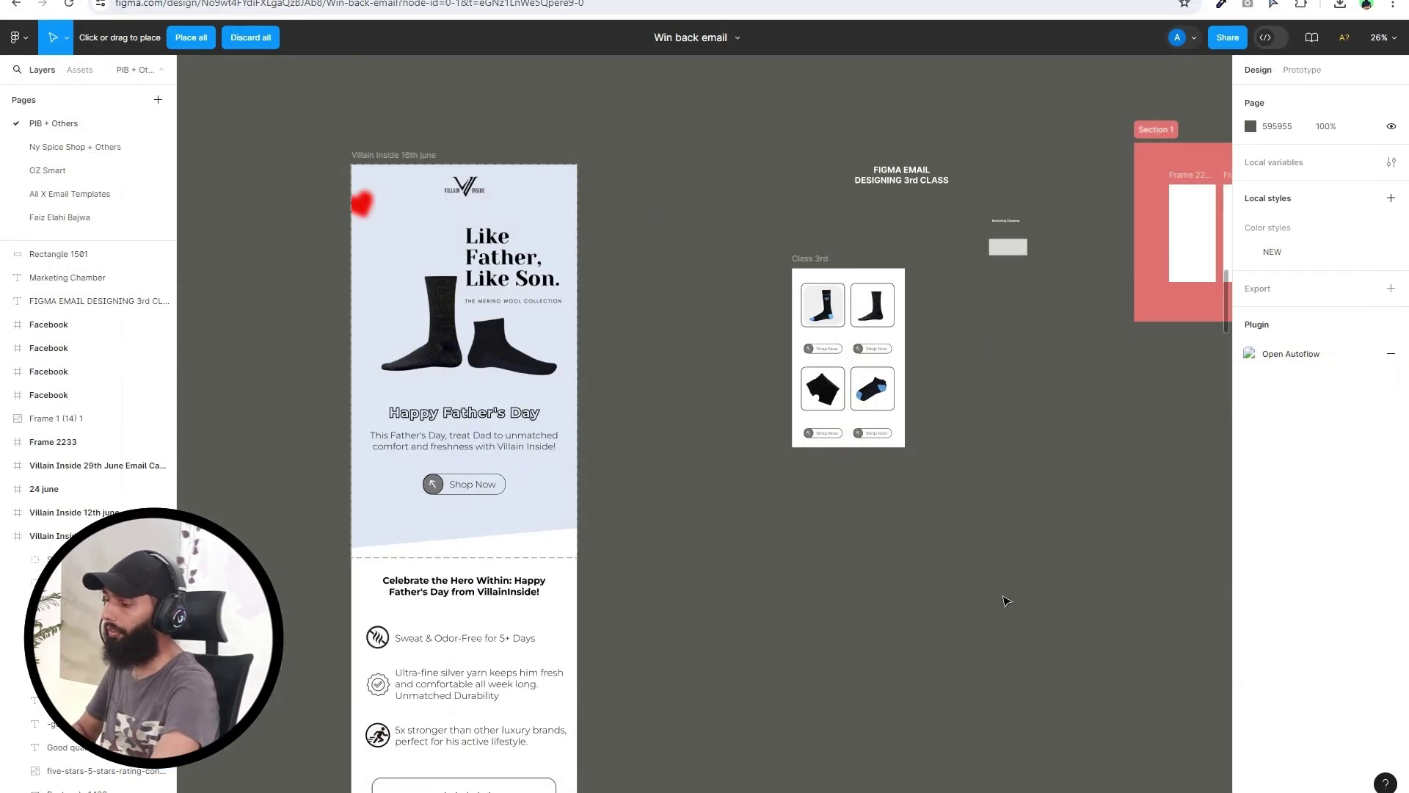
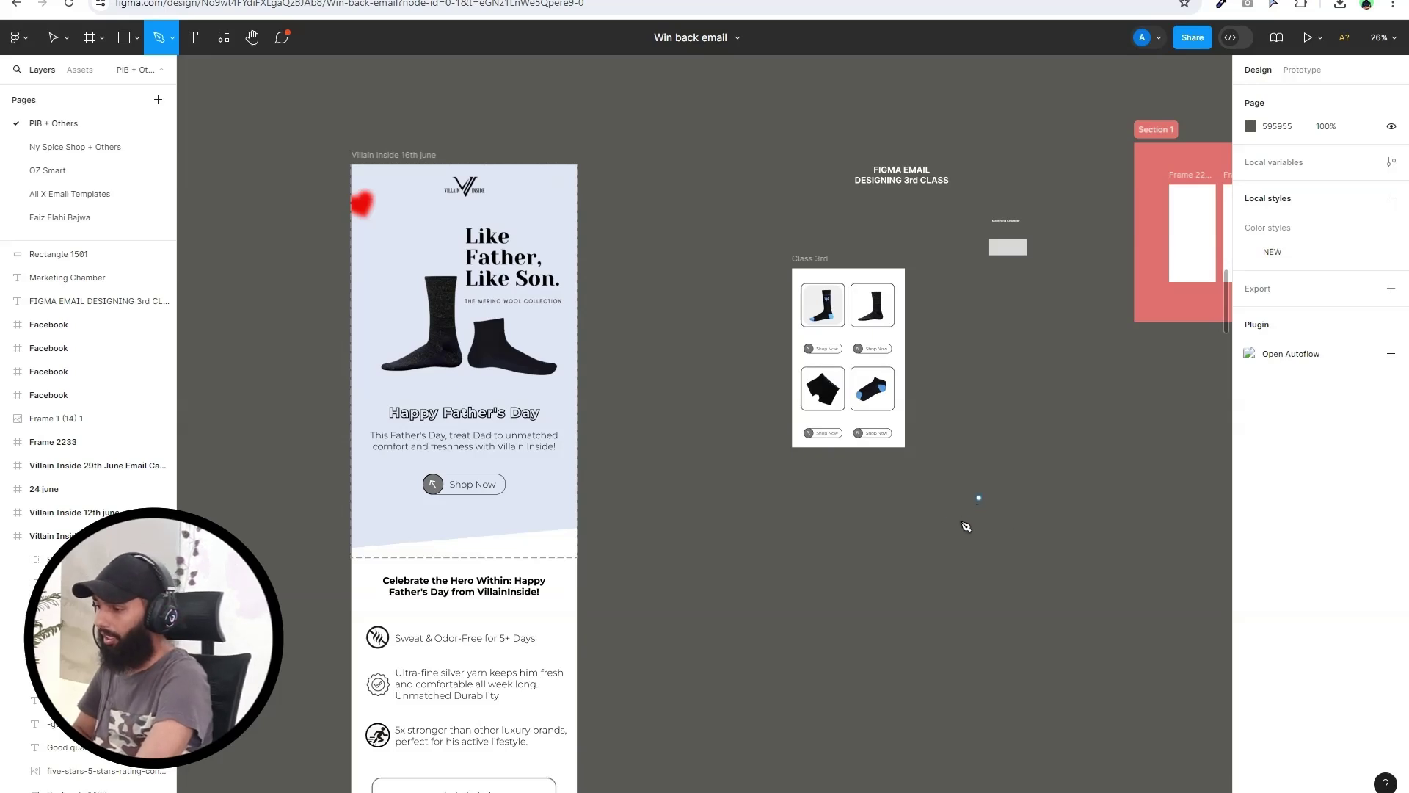
Draw a closed hexagon of about 417.5 × 566 below Class 3rd with the Pen tool and deselect it
click(979, 498)
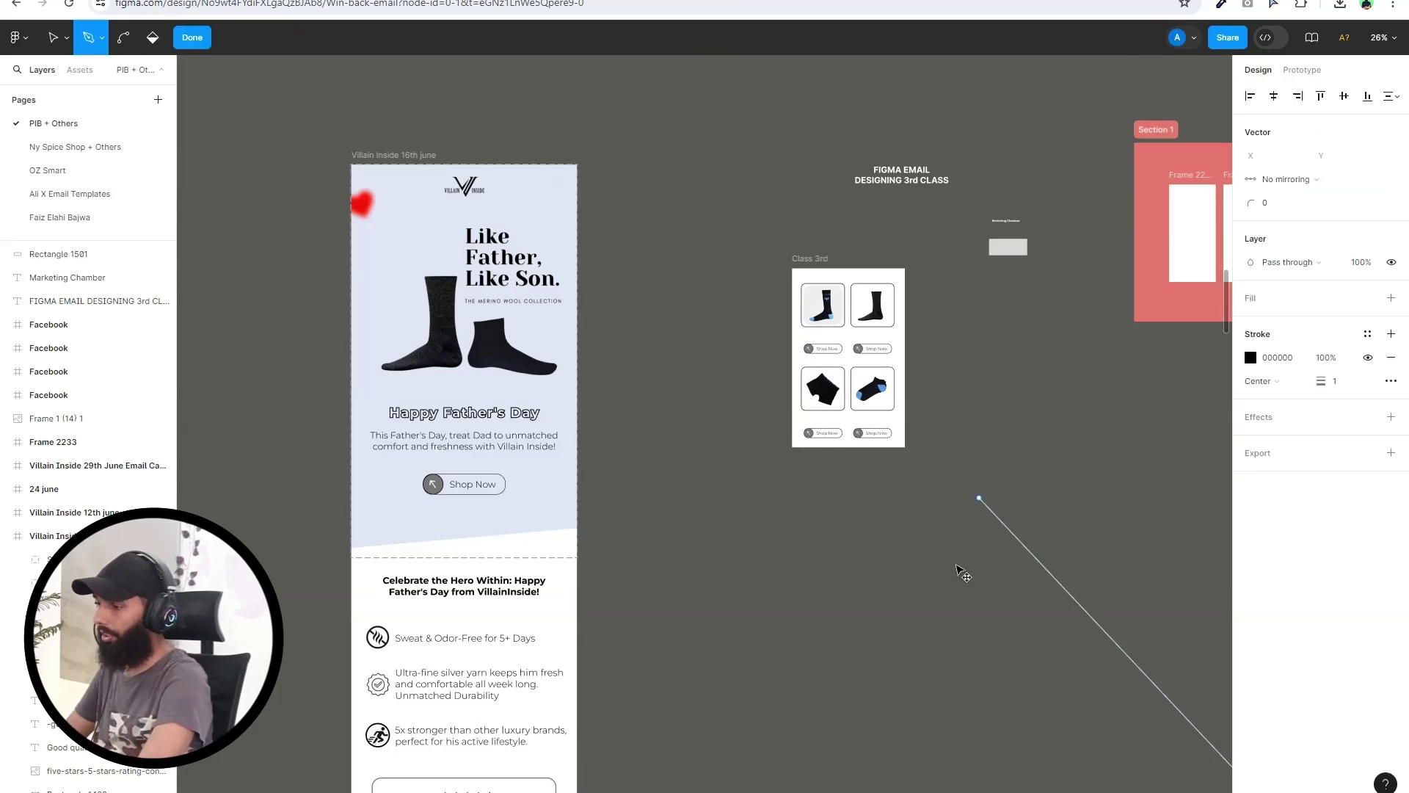
key(ctrl+z)
click(922, 486)
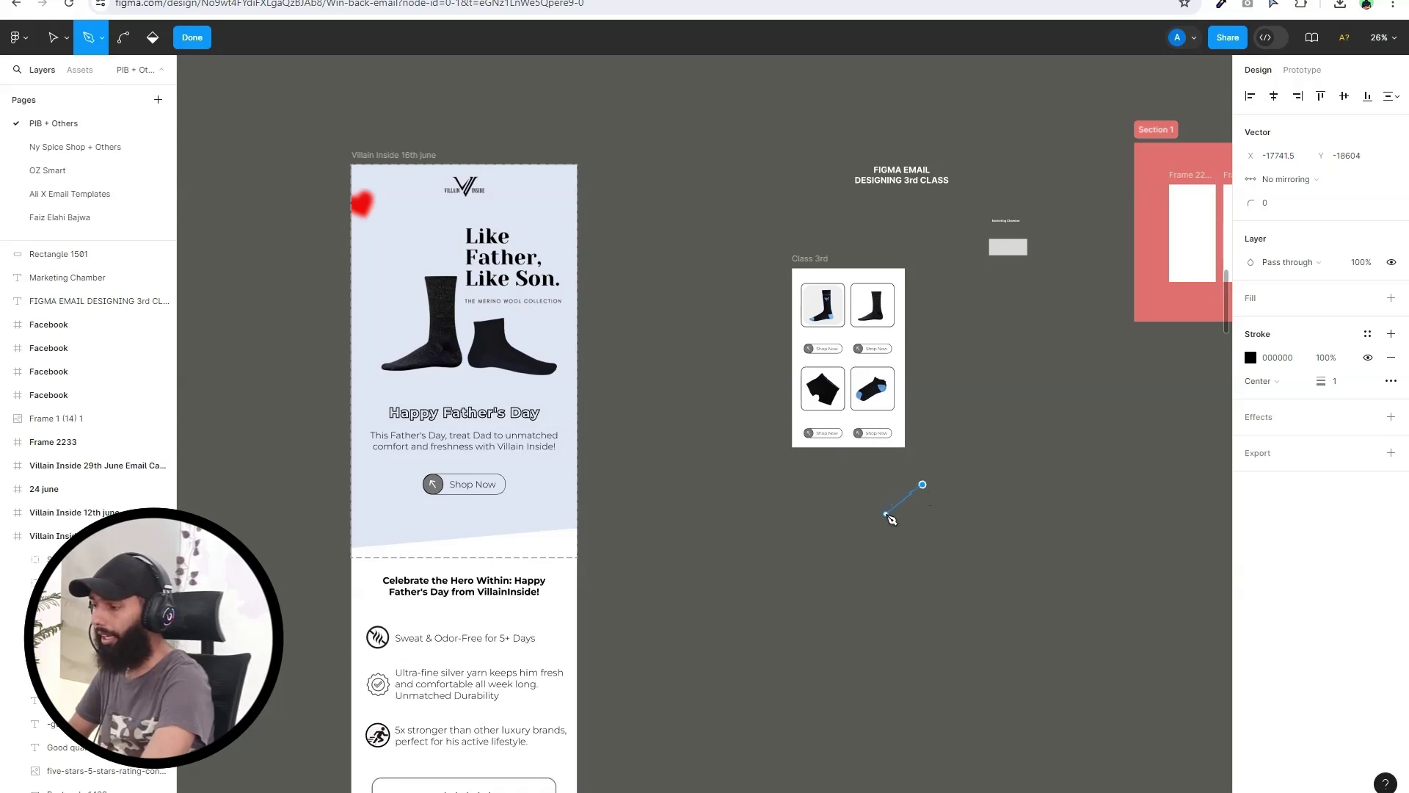
click(886, 514)
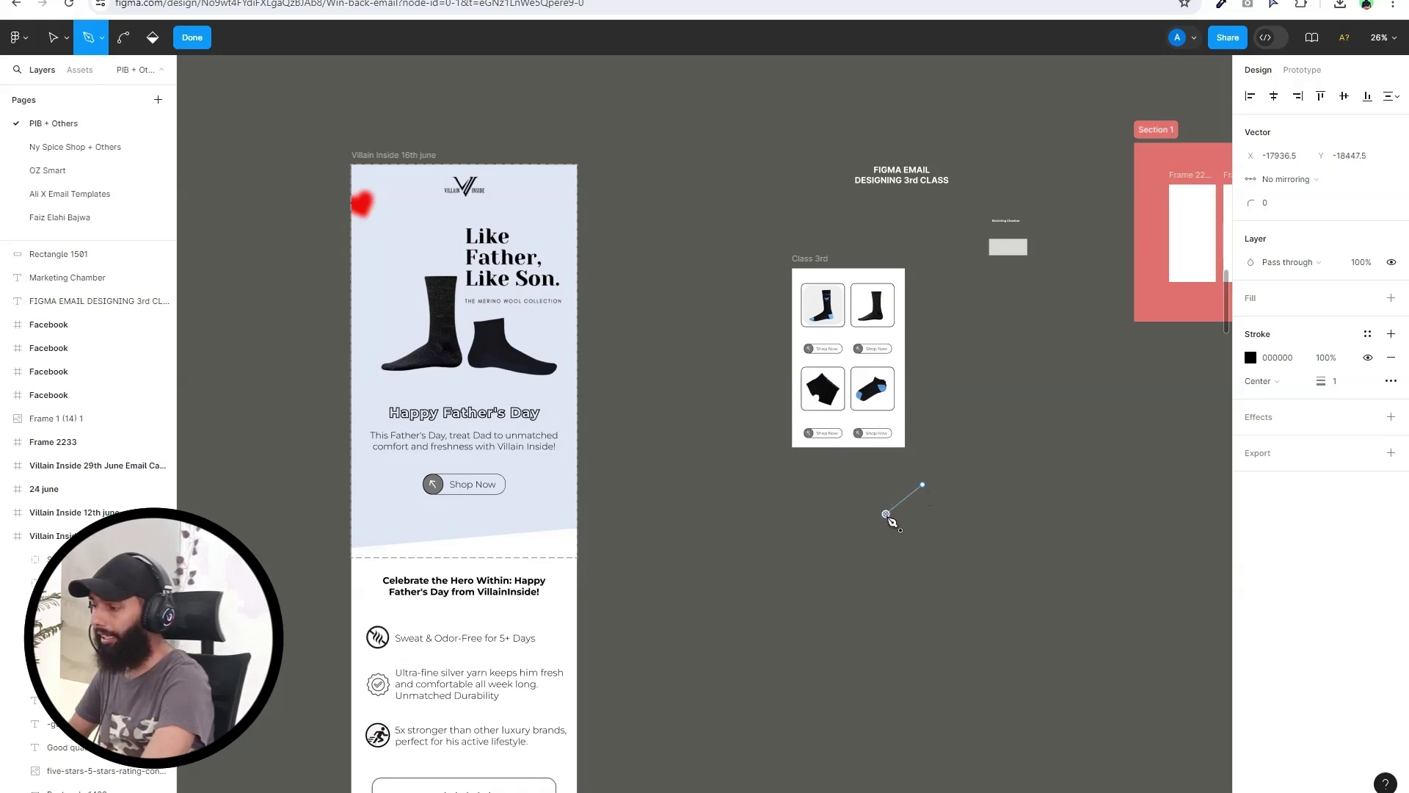
click(886, 565)
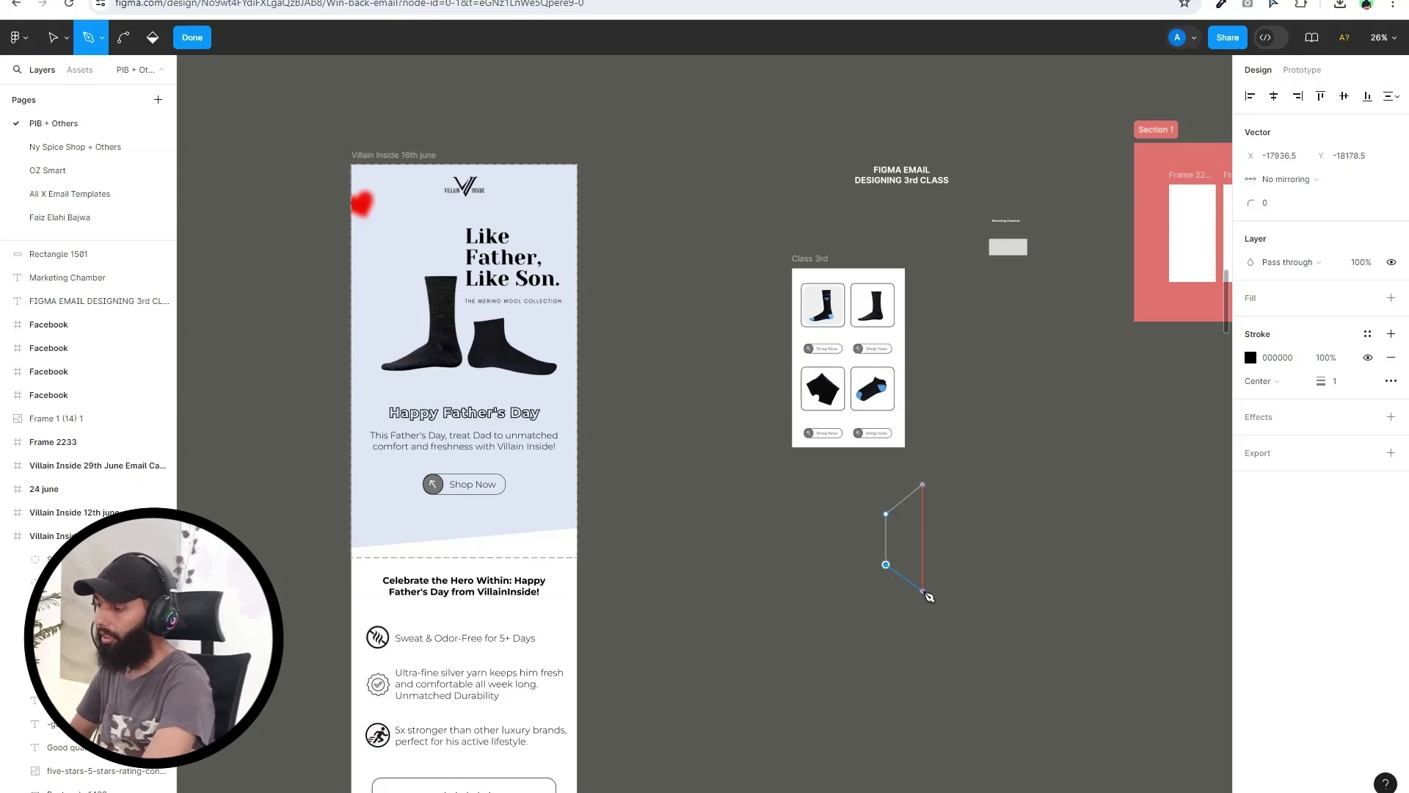
click(922, 591)
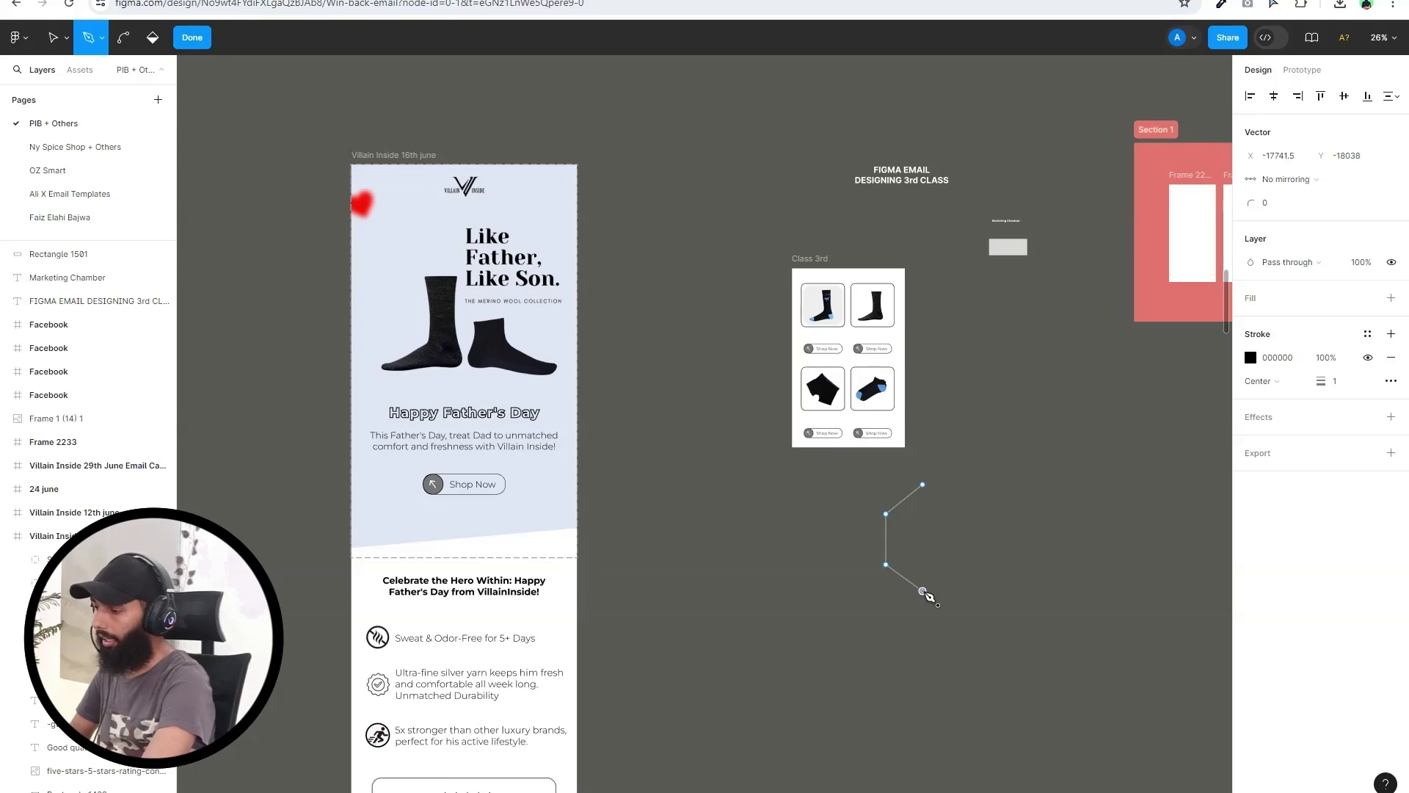
click(965, 565)
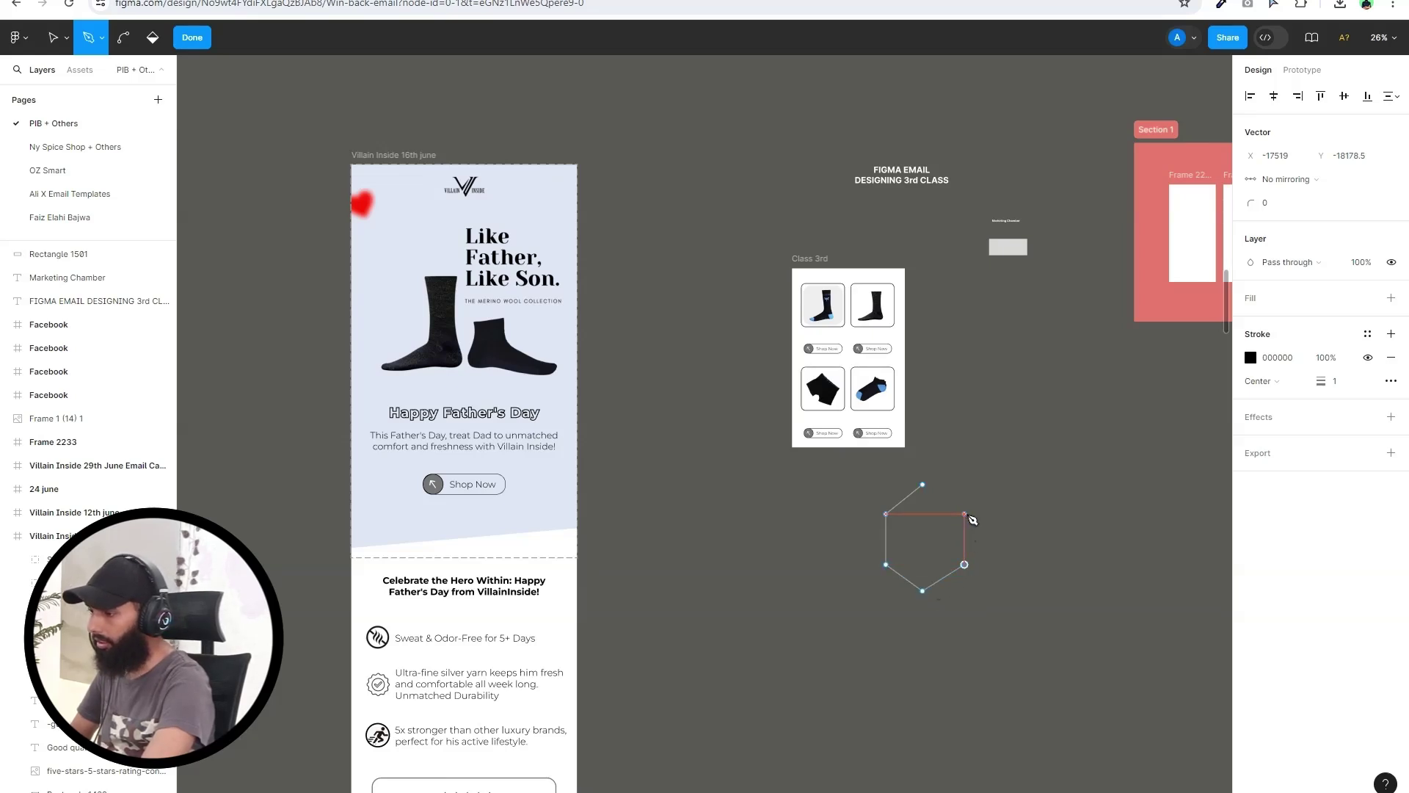
click(964, 514)
click(922, 485)
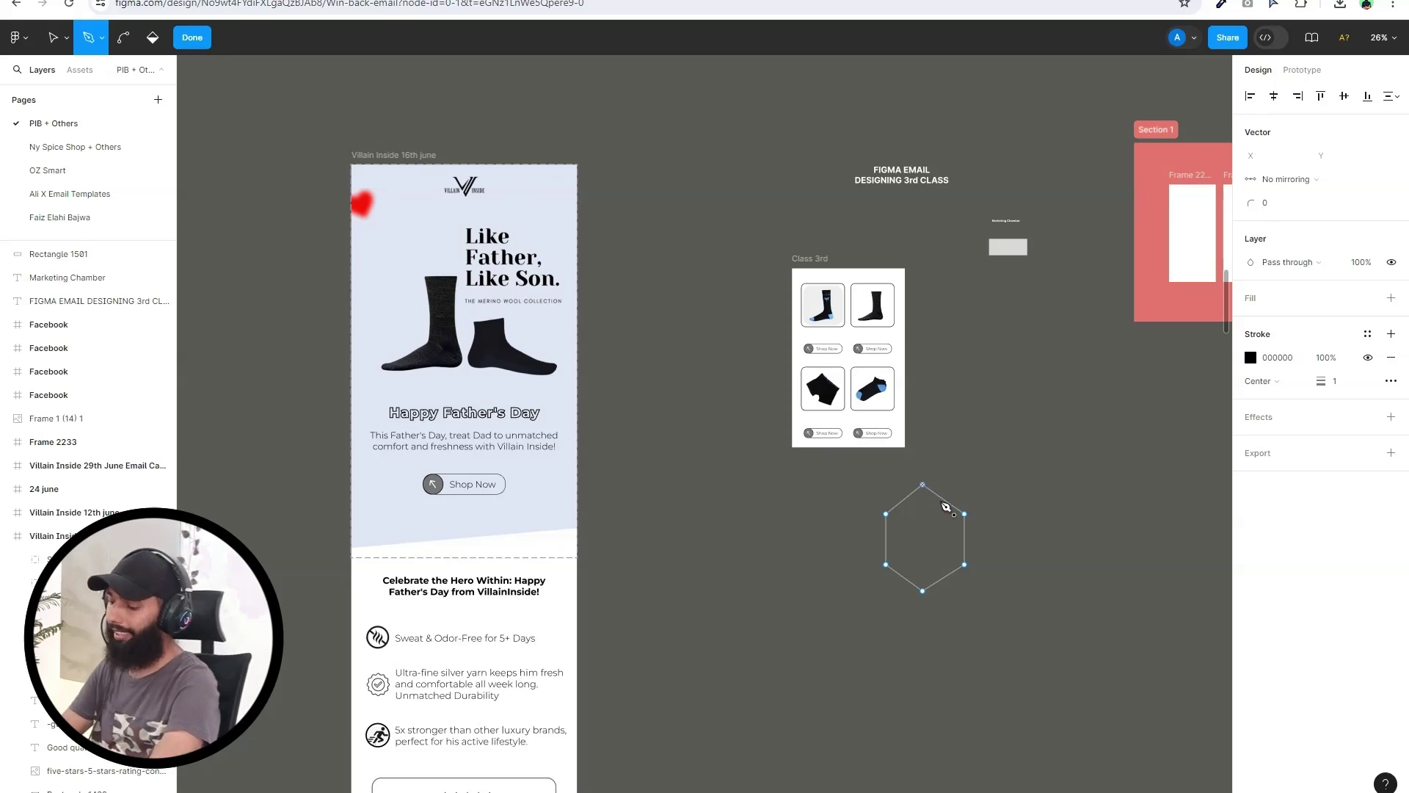
key(Escape)
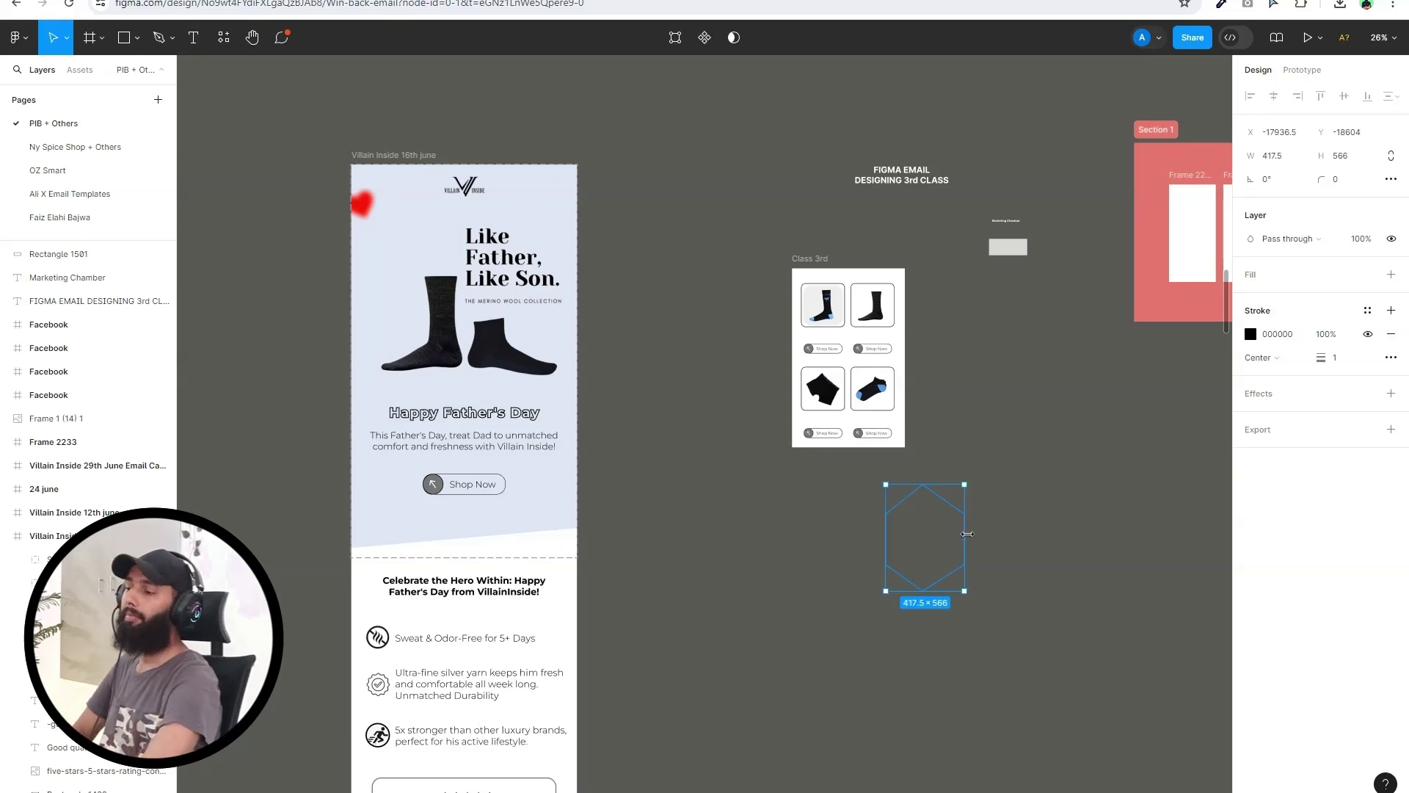
click(1143, 542)
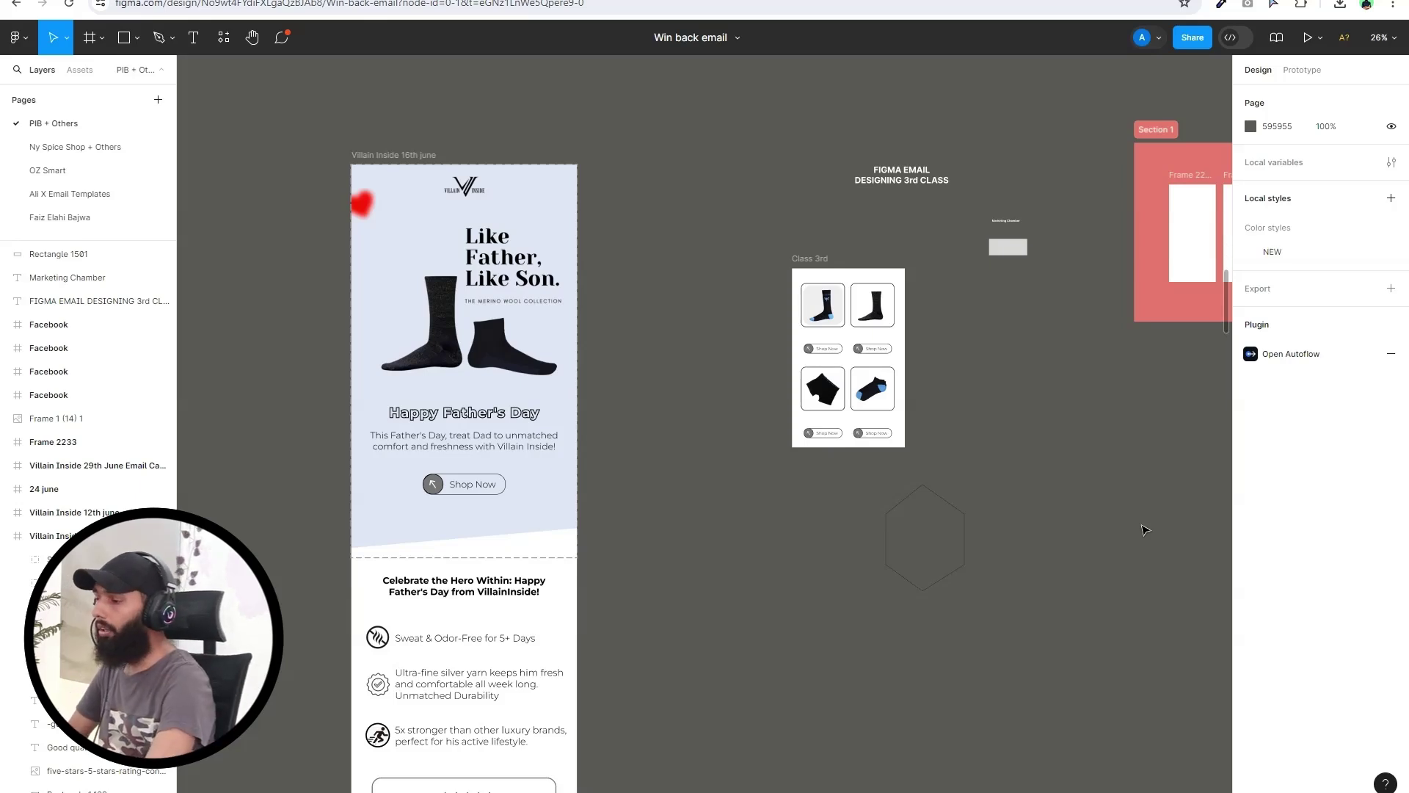
Add a fill to the hexagon, set it to the red E43131 and deselect the shape
click(912, 501)
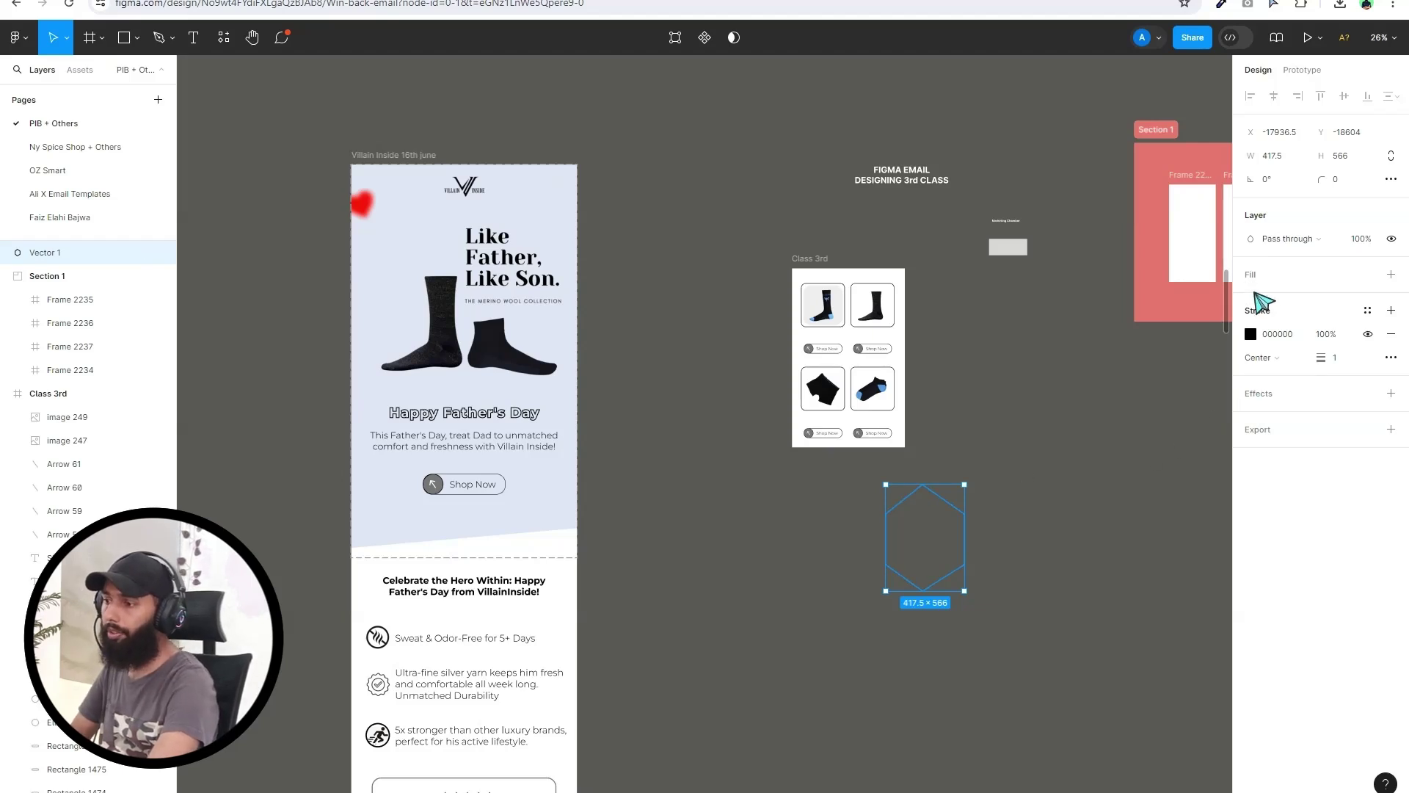
click(1255, 277)
click(1250, 298)
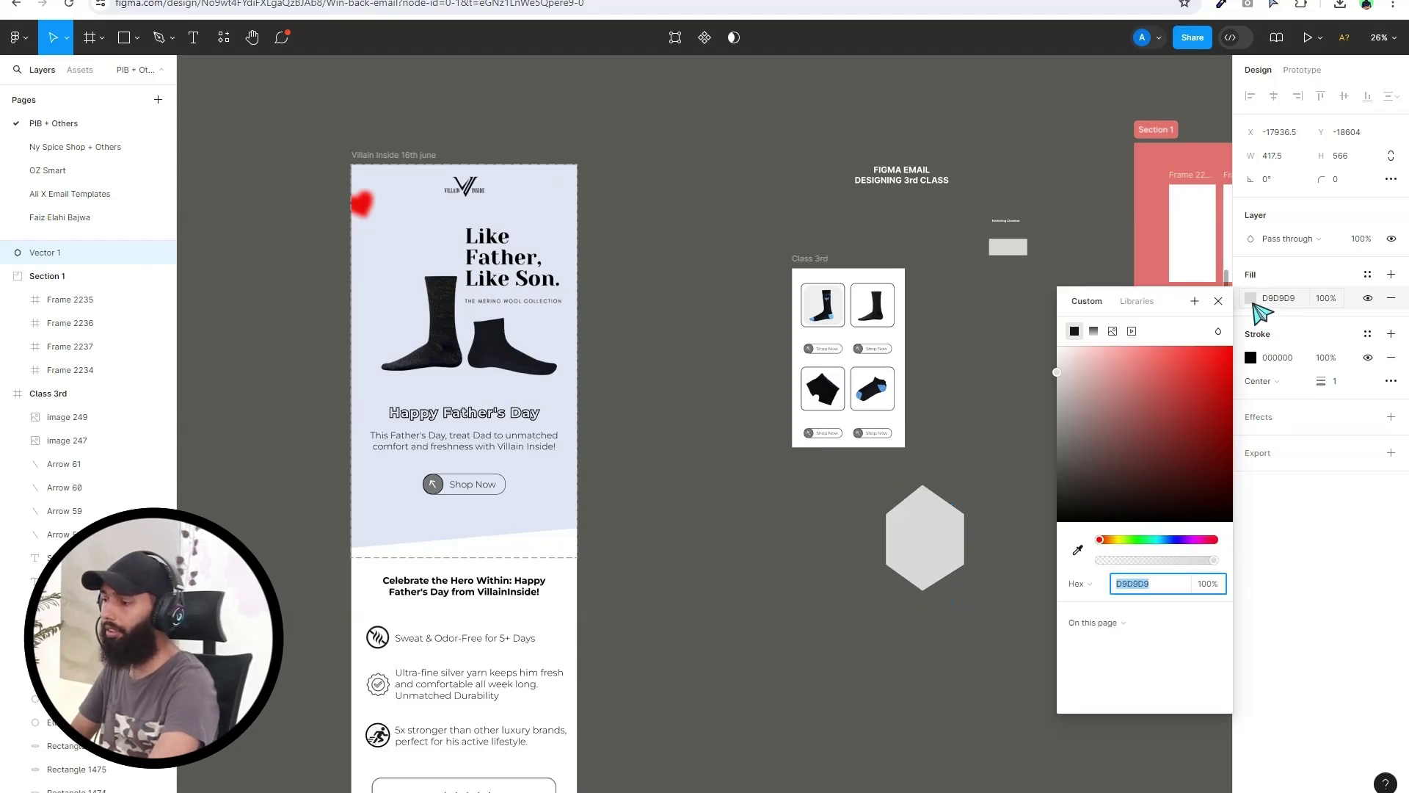
click(1196, 364)
click(1219, 301)
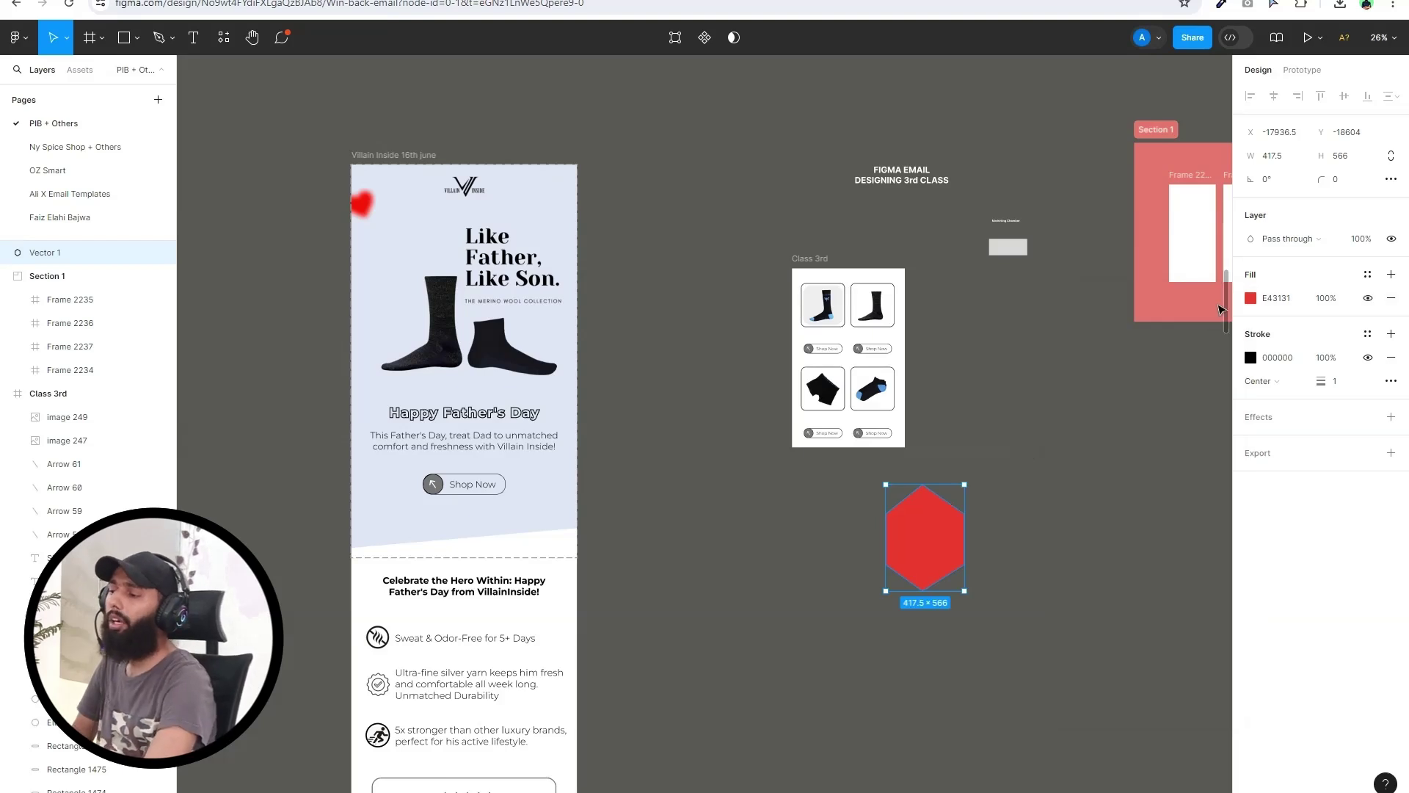
click(1031, 499)
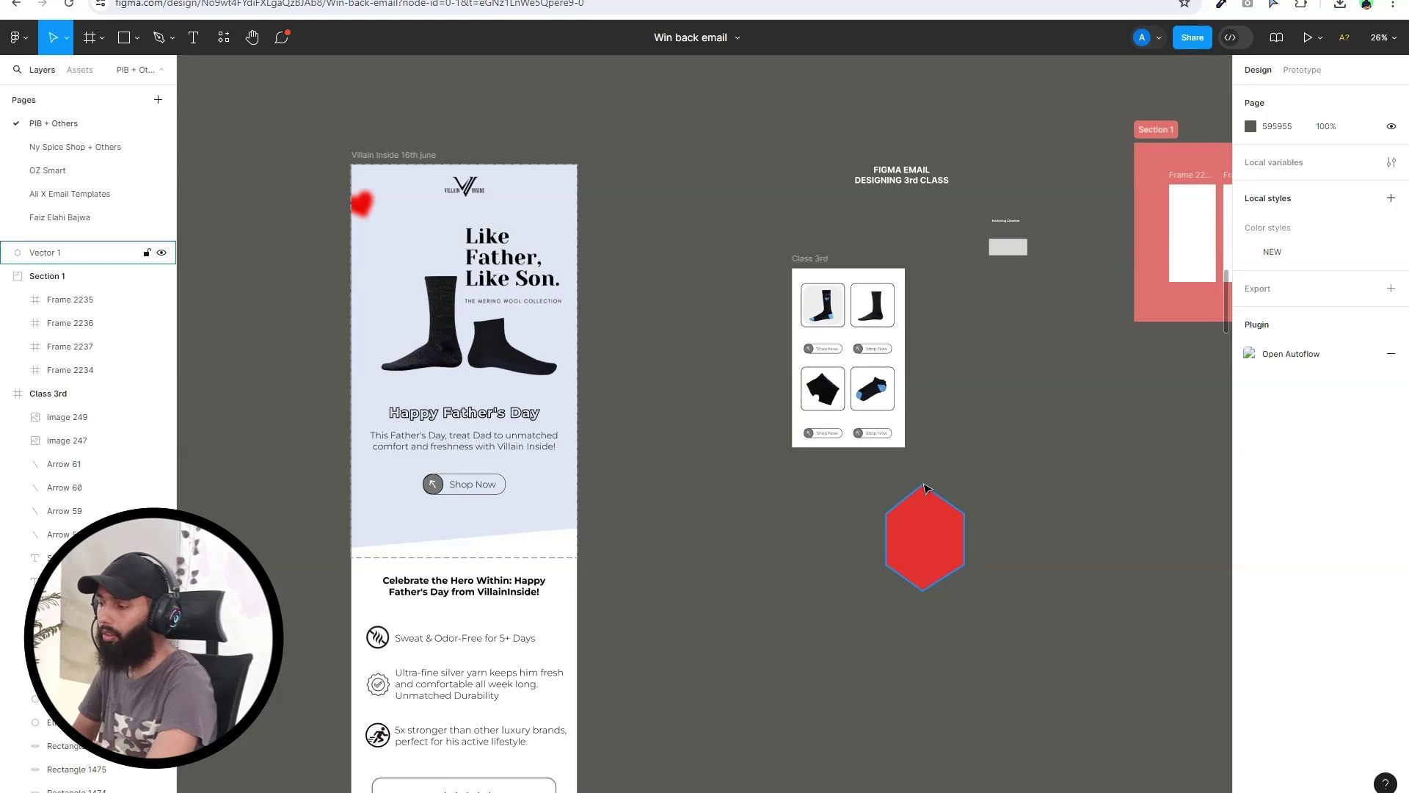
Reshape the red hexagon by pulling the midpoint of its upper-right edge inward to form a notch
double_click(942, 501)
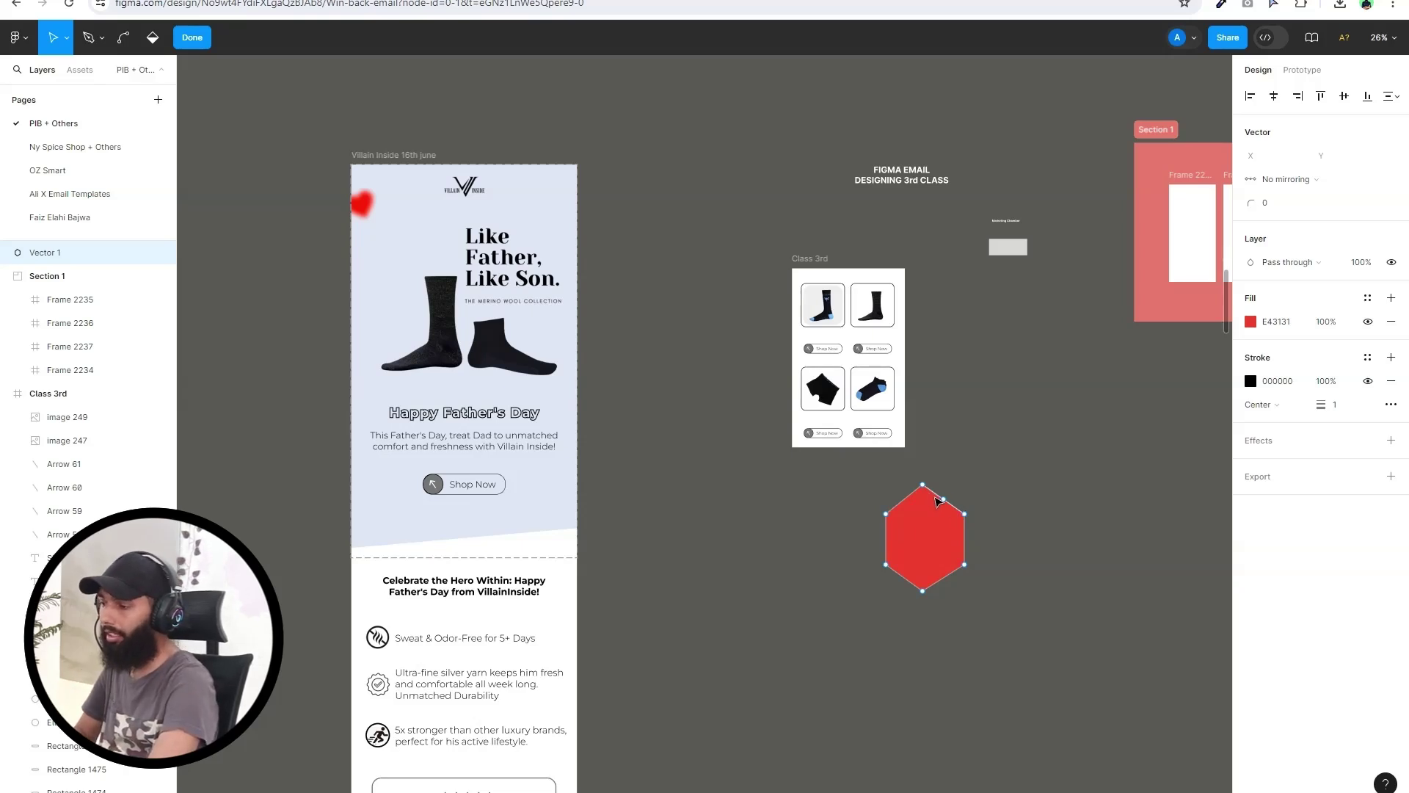
mouse_move(945, 499)
mouse_down()
mouse_move(949, 487)
mouse_move(930, 510)
mouse_move(951, 519)
mouse_up()
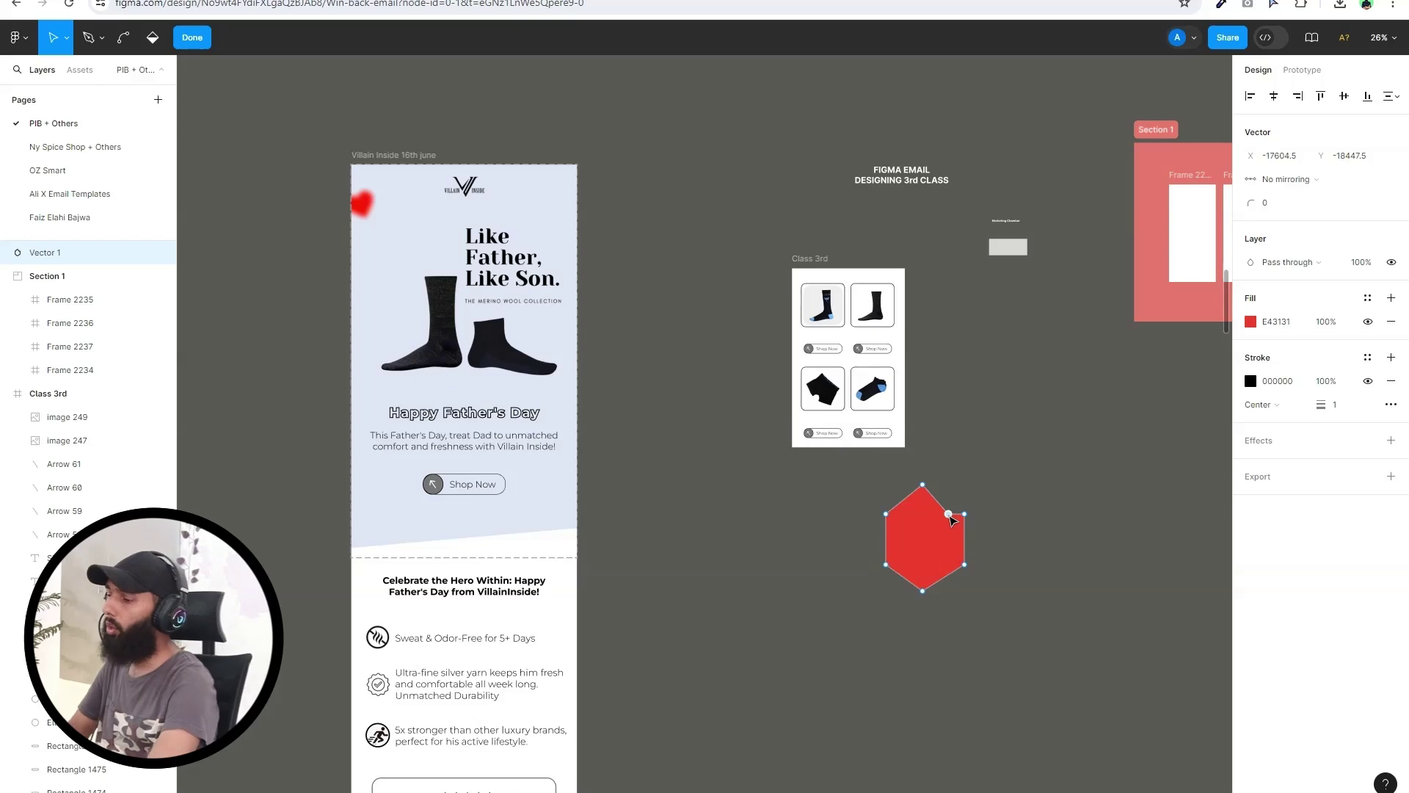
click(1025, 496)
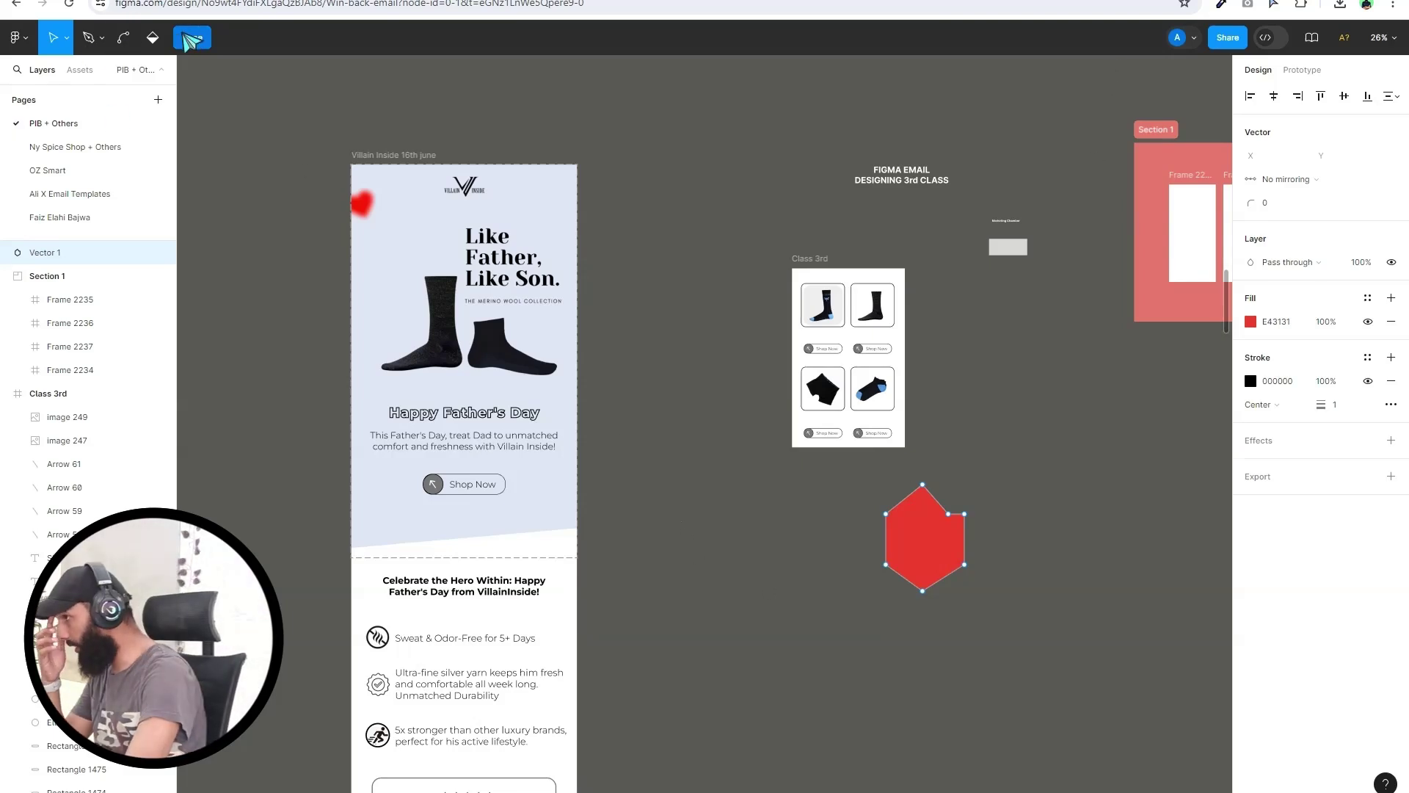
Finish editing the red hexagon and draw freehand strokes, a scribble and a hexagon outline with the Pencil tool between the email and the red hexagon
click(193, 38)
click(171, 38)
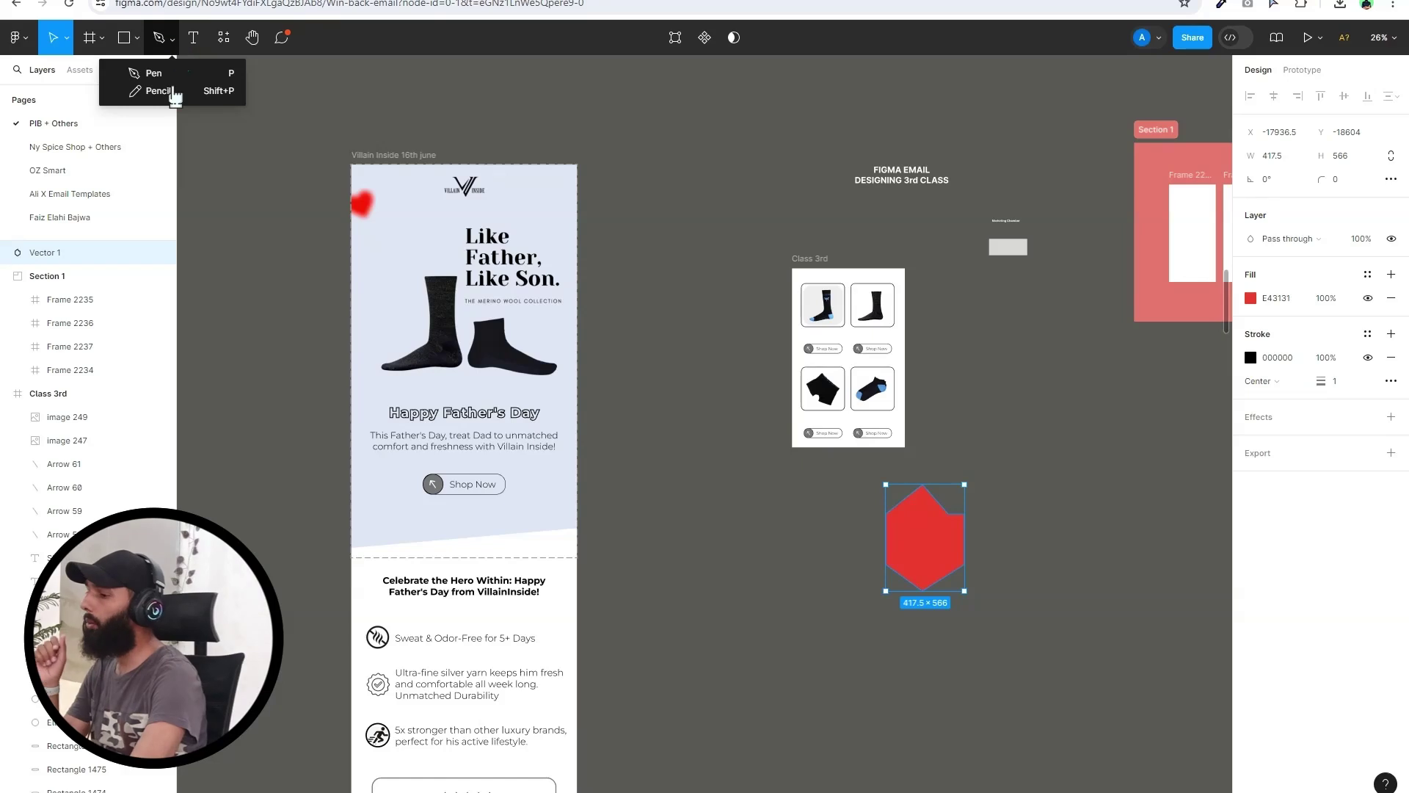
click(159, 91)
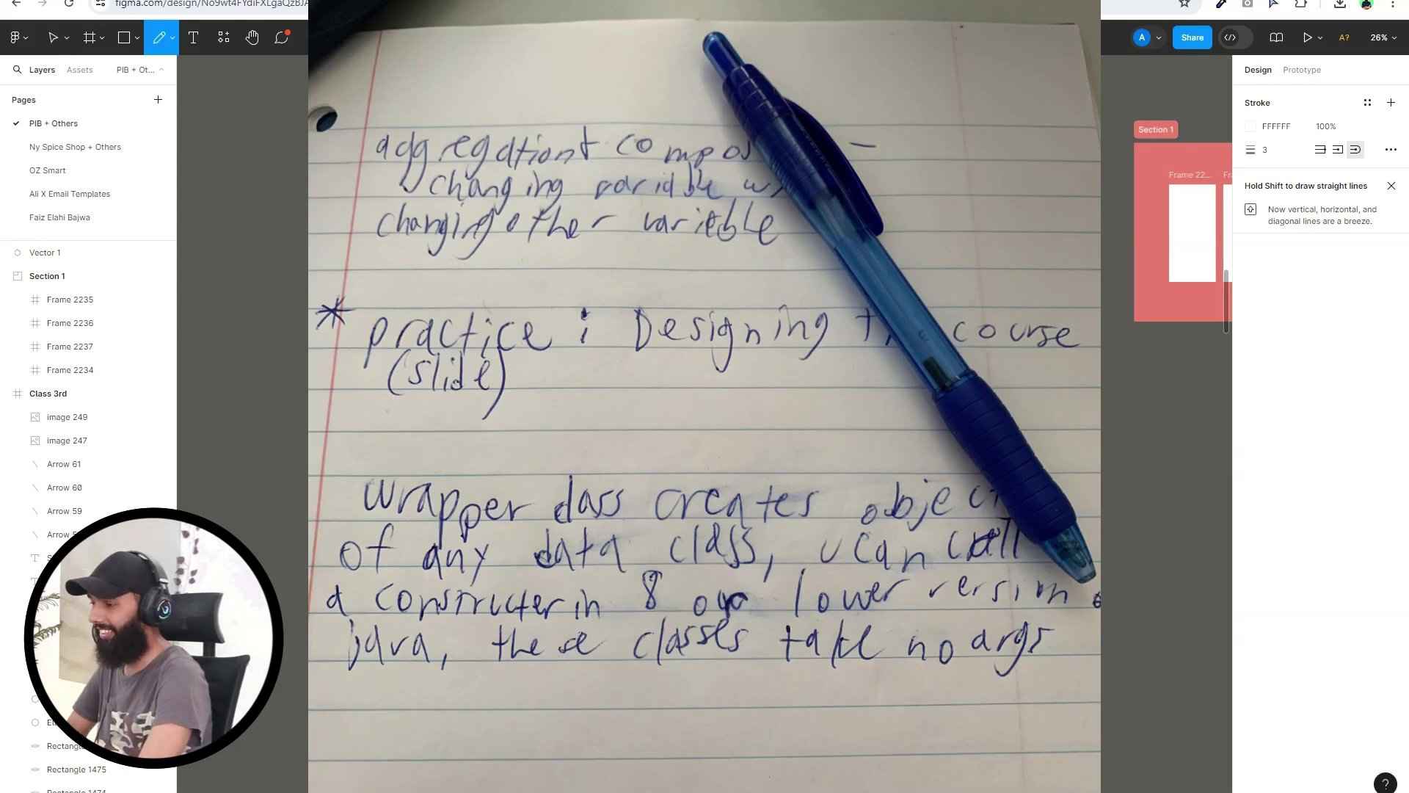
mouse_move(646, 591)
mouse_down()
mouse_move(743, 577)
mouse_move(667, 532)
mouse_move(743, 625)
mouse_move(696, 532)
mouse_move(703, 585)
mouse_move(670, 433)
mouse_up()
mouse_move(698, 286)
mouse_down()
mouse_move(660, 299)
mouse_move(640, 371)
mouse_up()
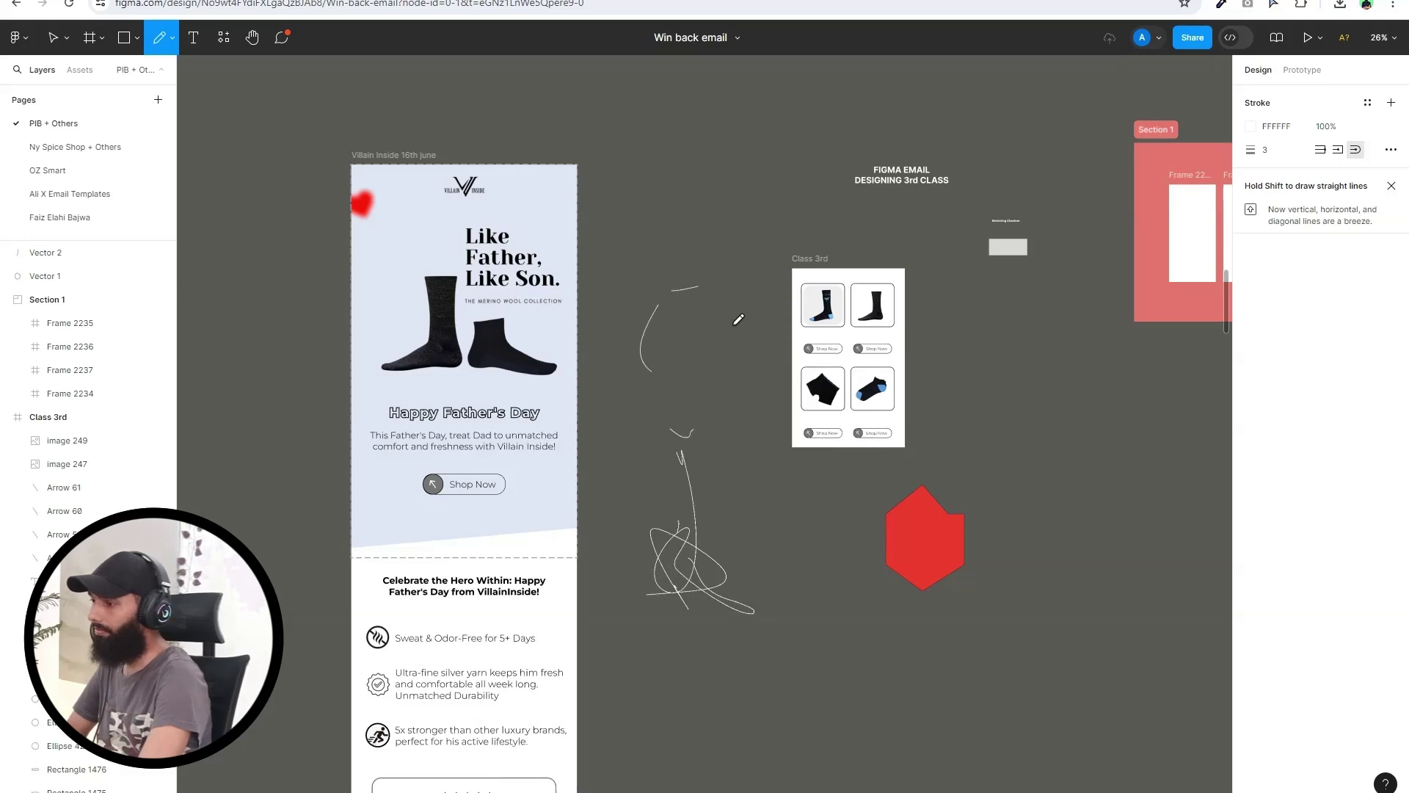
mouse_move(733, 323)
mouse_down()
mouse_move(718, 380)
mouse_move(680, 405)
mouse_up()
mouse_move(800, 497)
mouse_down()
mouse_move(767, 528)
mouse_move(774, 566)
mouse_move(807, 591)
mouse_move(822, 512)
mouse_move(804, 495)
mouse_up()
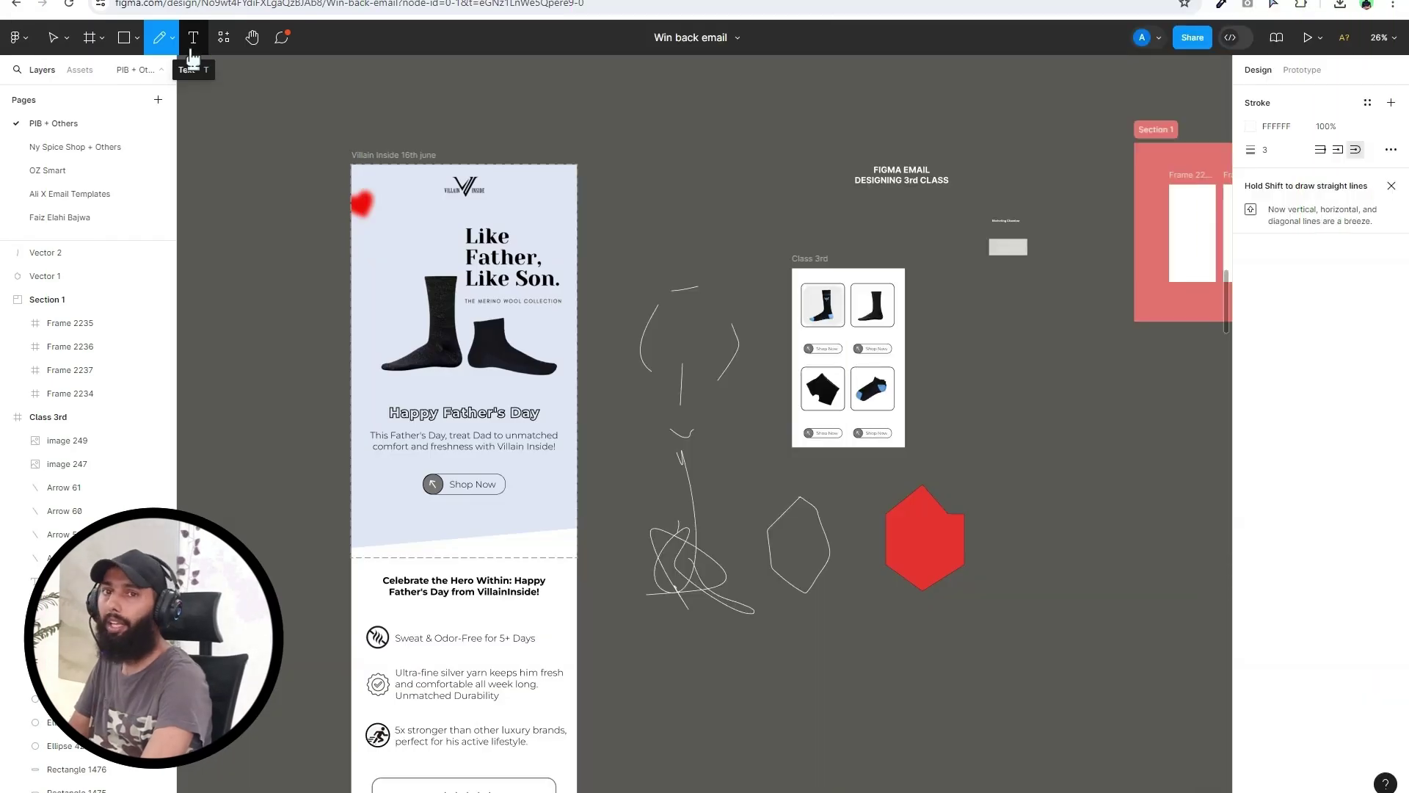
Add a text box of about 580 × 199 above the pencil strokes reading "marketing chamber"
click(192, 53)
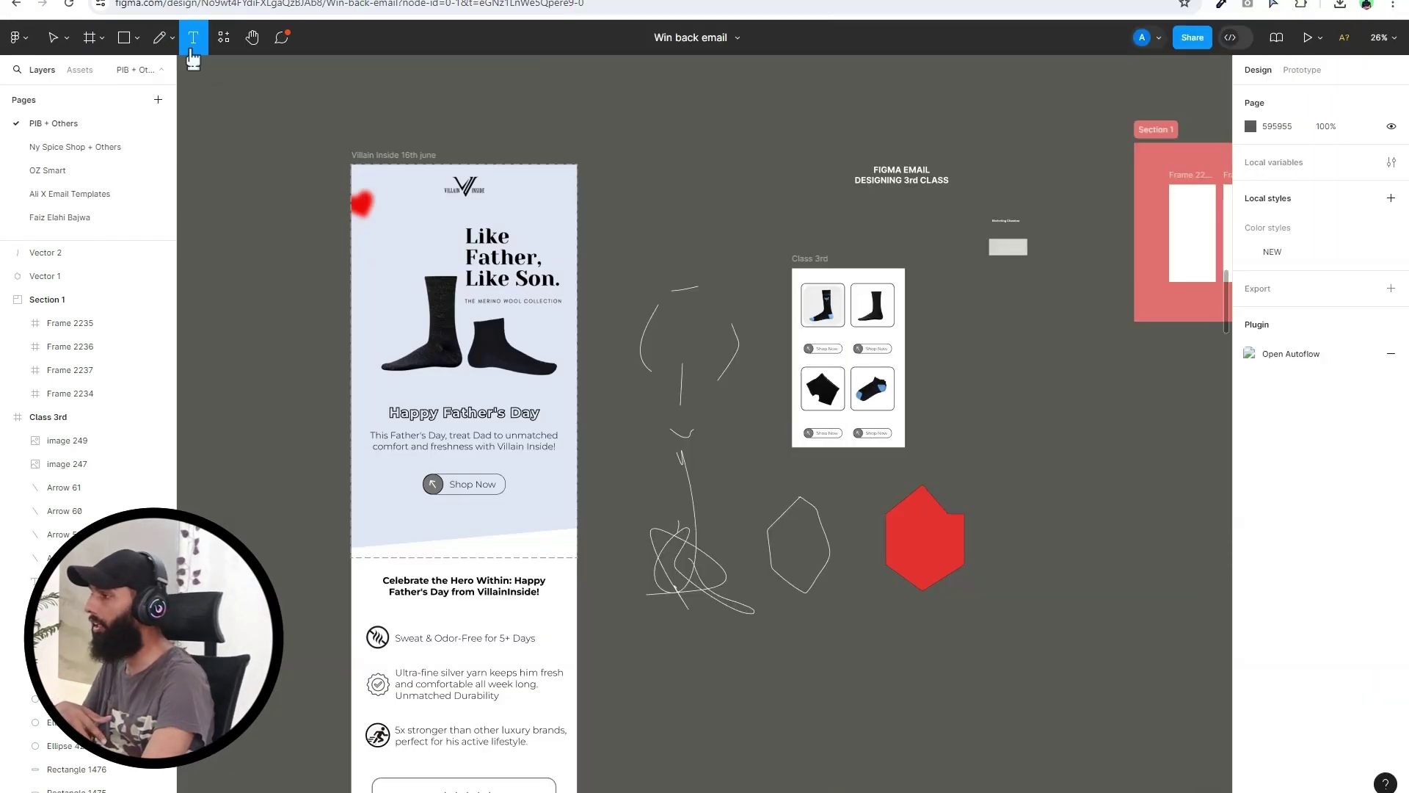
drag(658, 145, 768, 181)
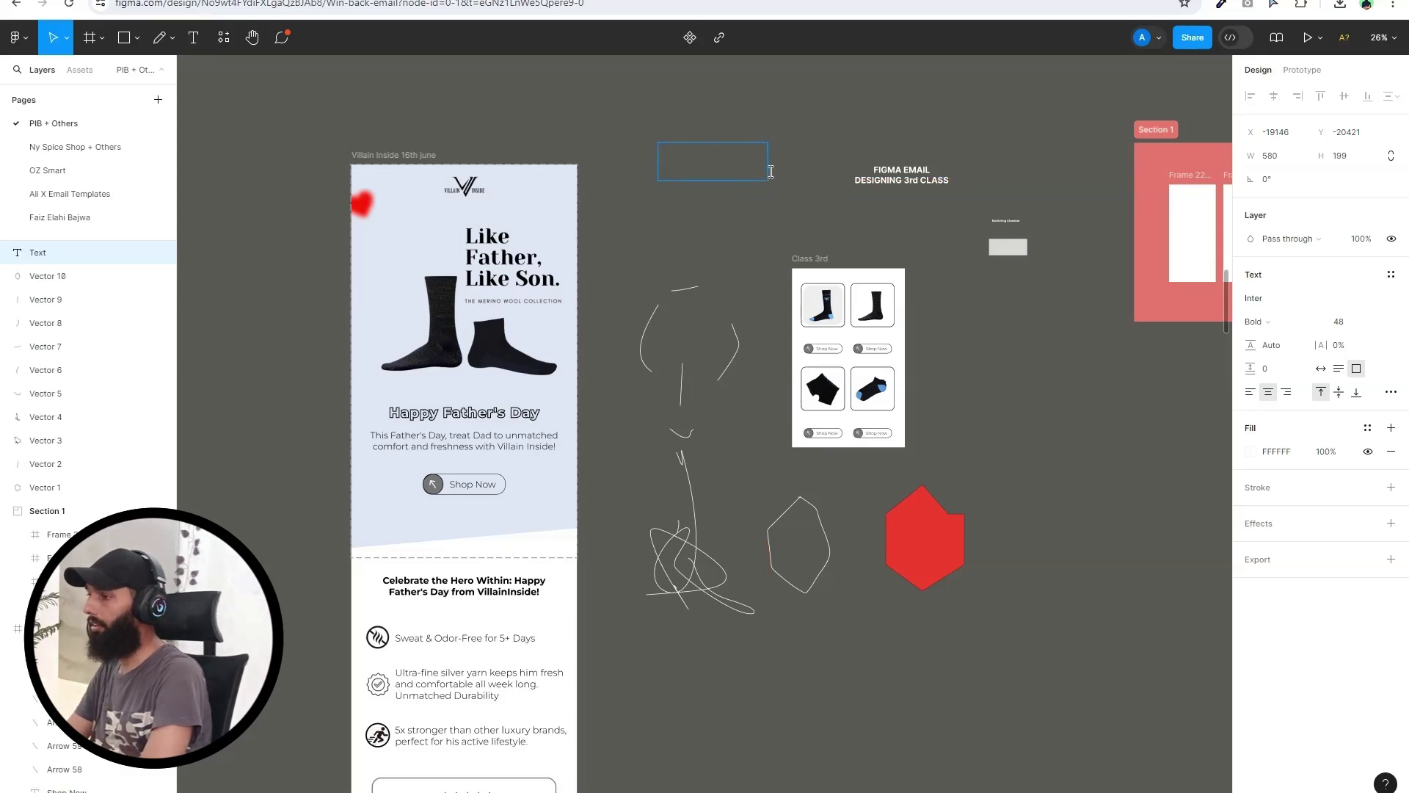
text(marketing ch)
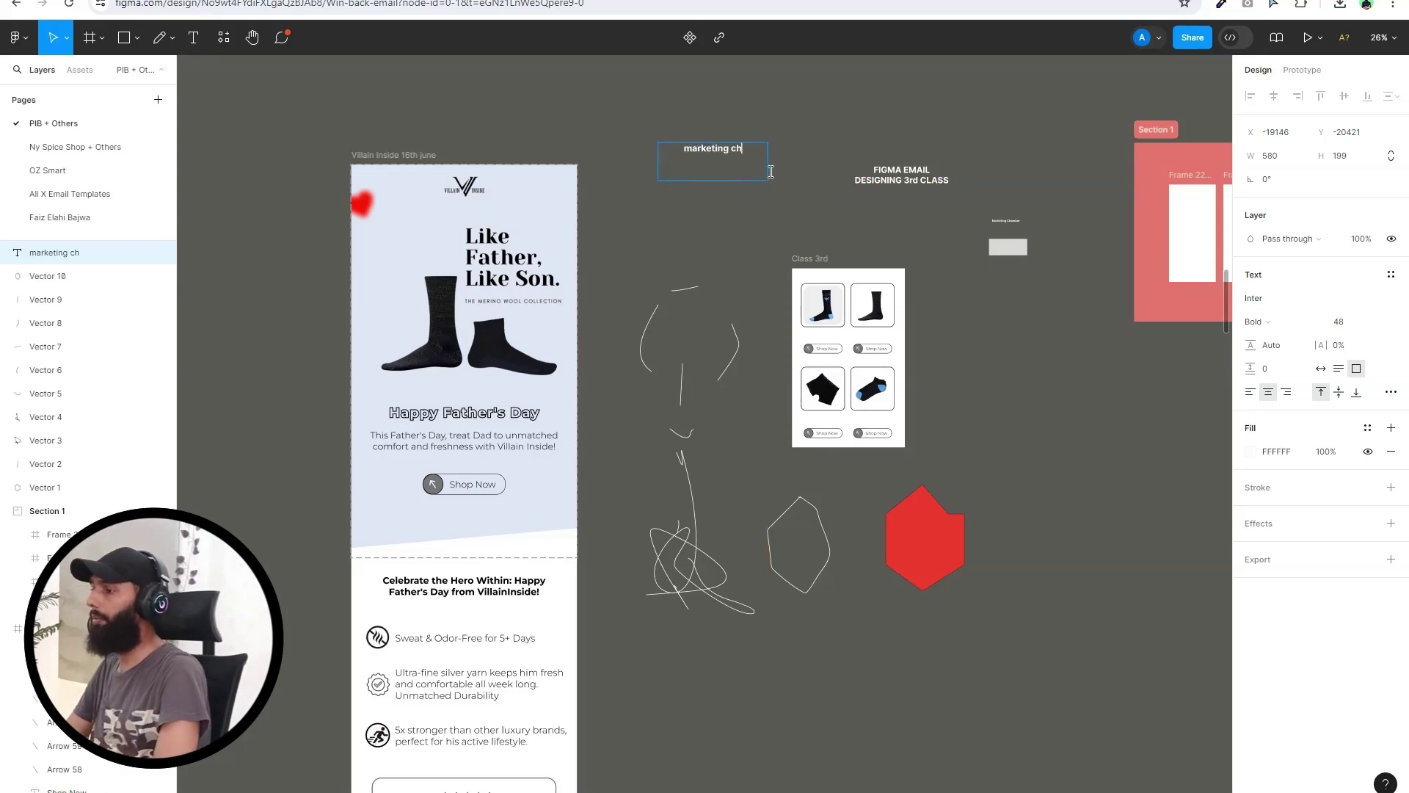
text(amber)
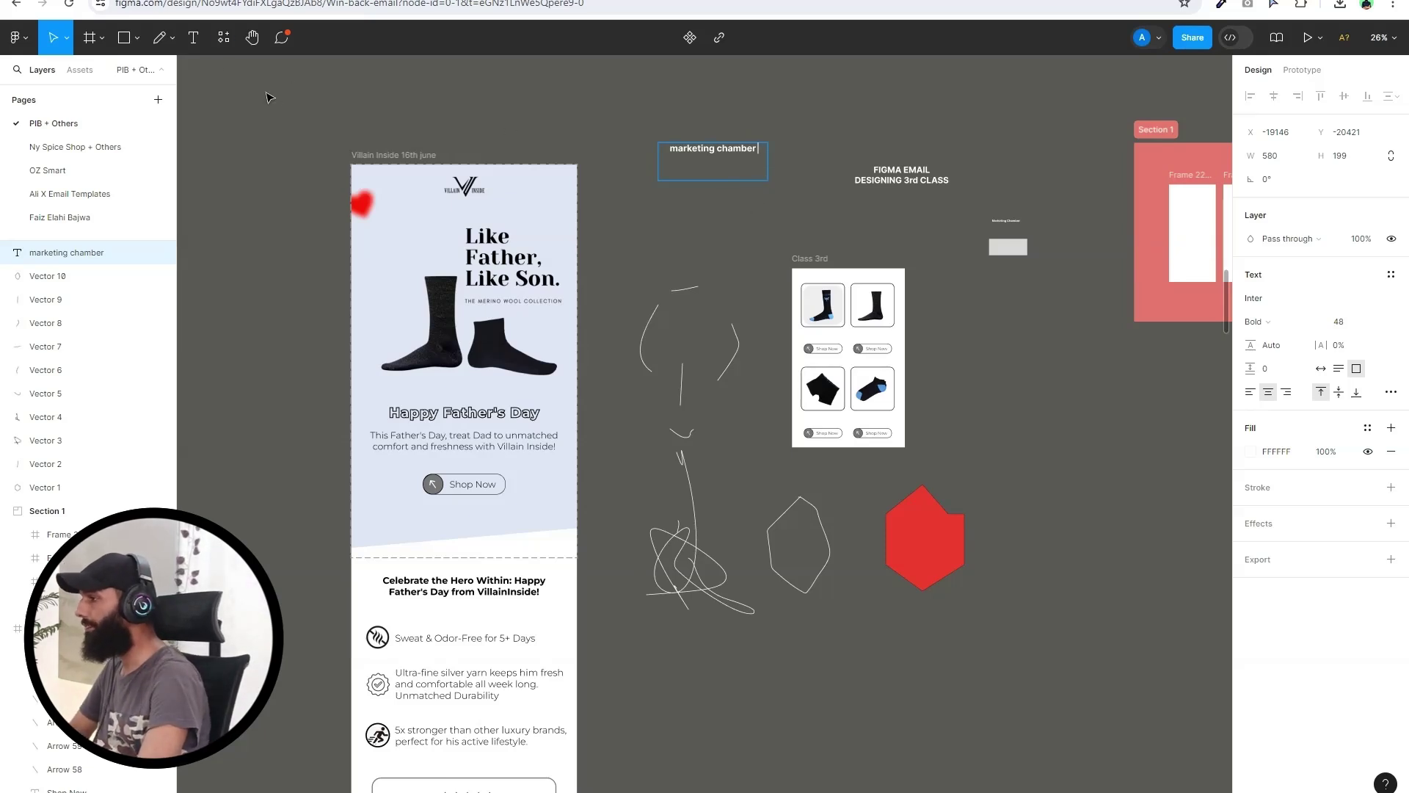
key(Escape)
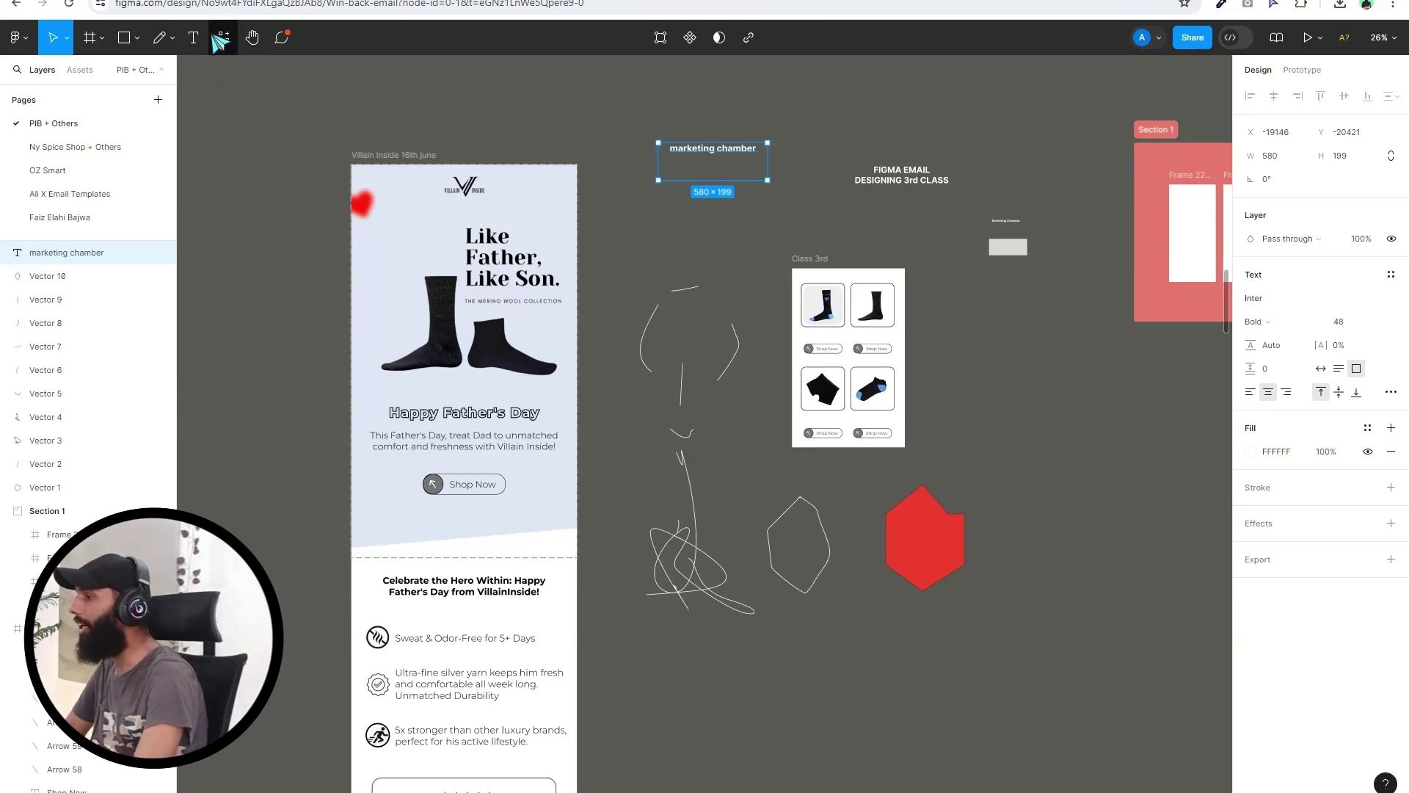
Look over the recent and community plugins in the resources list and close it
click(221, 42)
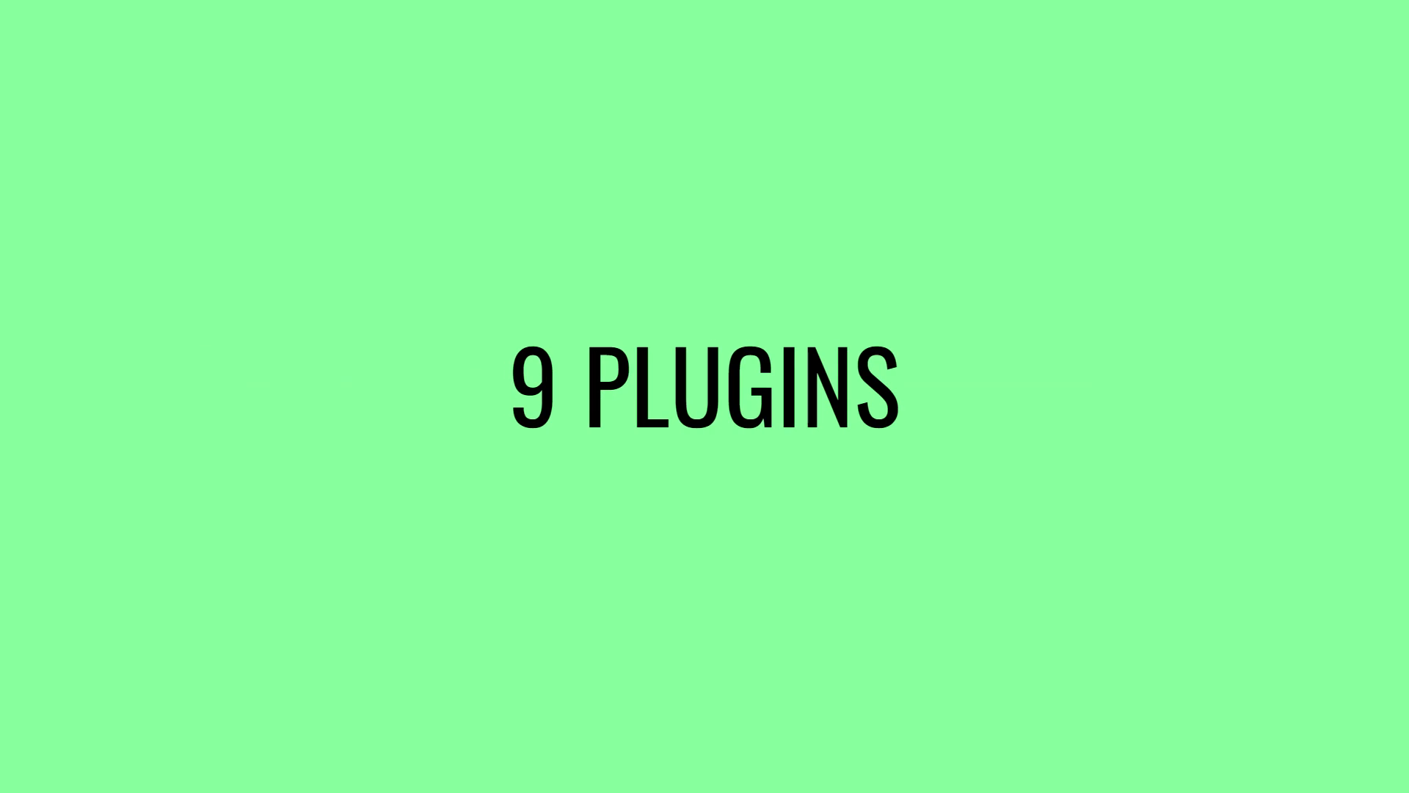
click(301, 70)
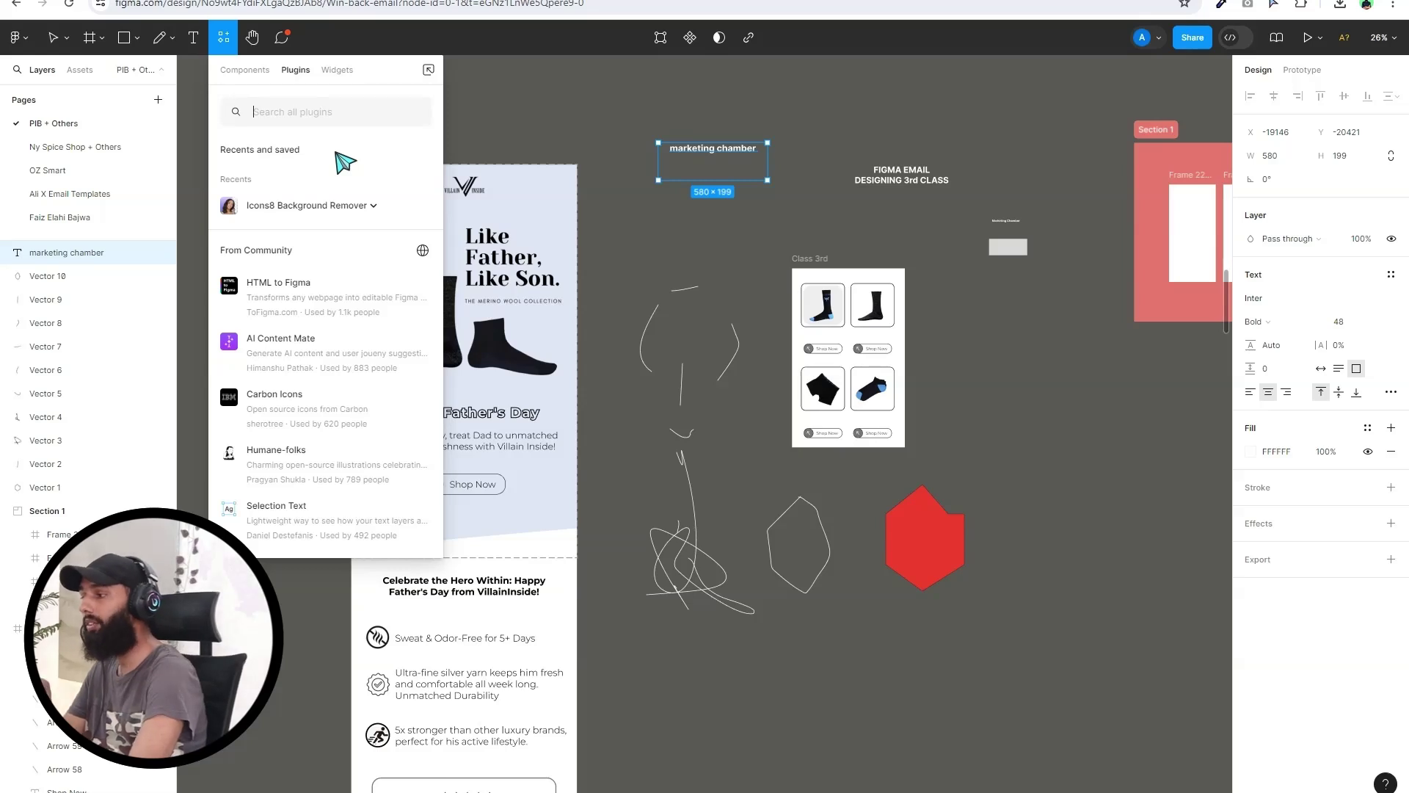
click(510, 109)
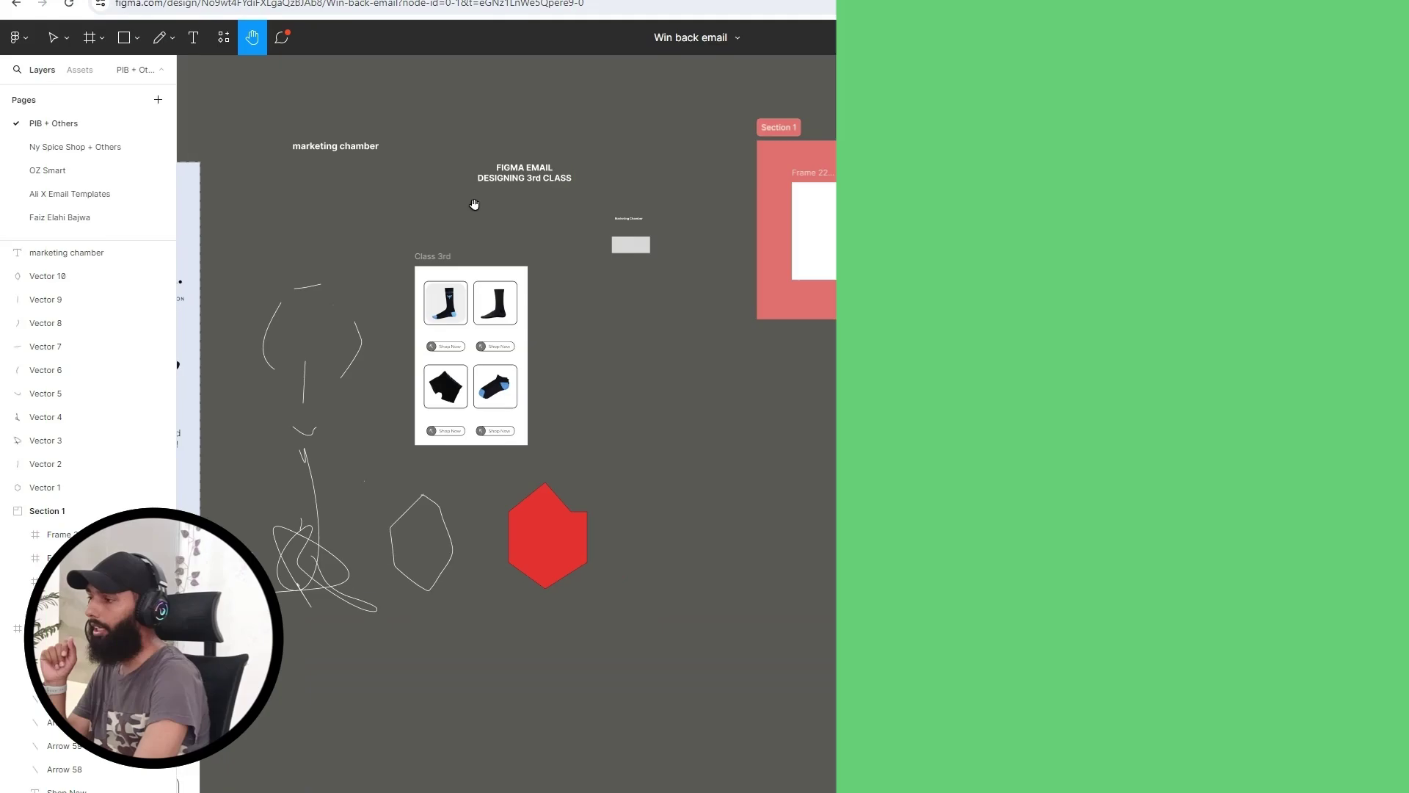
Pan around the canvas with the Hand tool to view the Villain Inside email, Class 3rd, the drawn shapes and Section 1
scroll(387, 230, right, 5)
scroll(638, 248, left, 8)
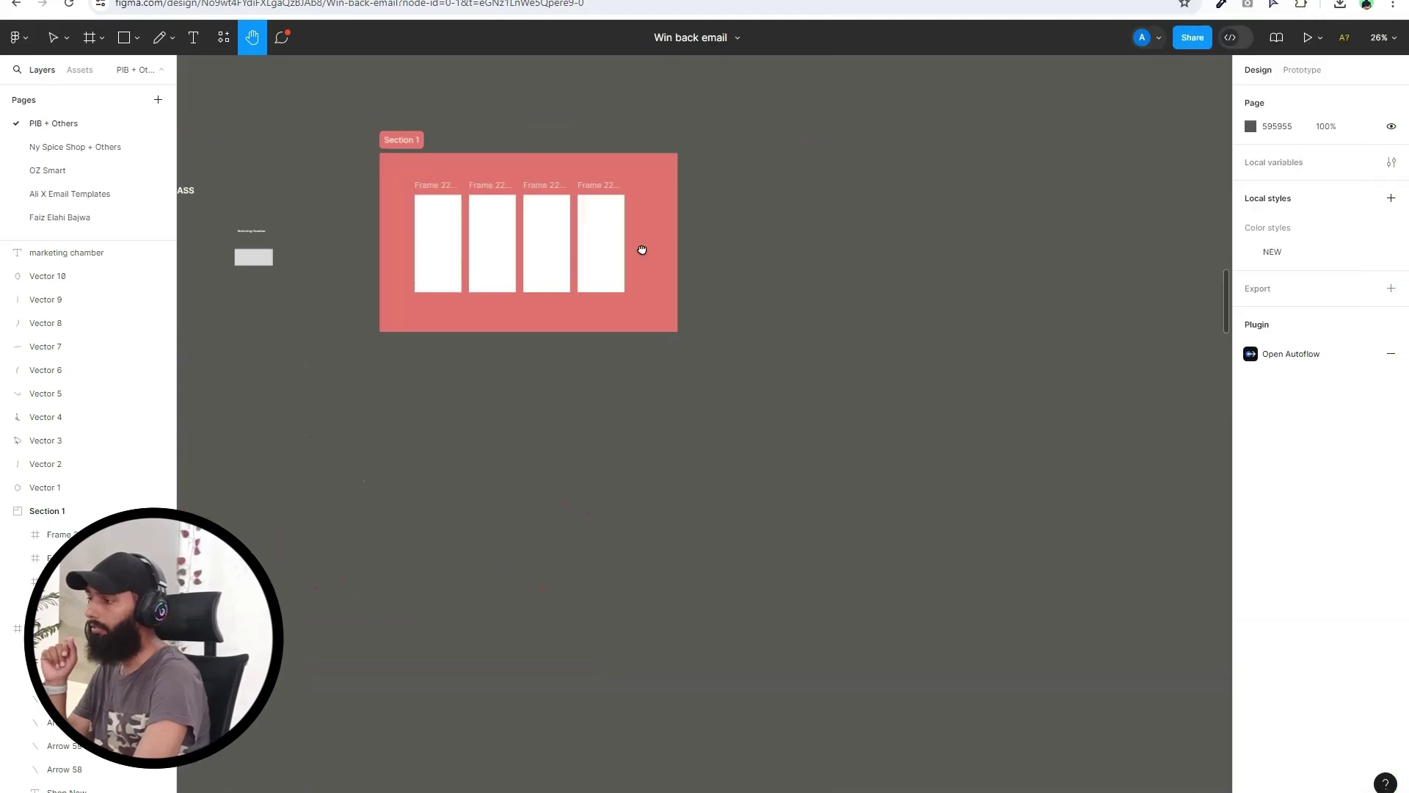
scroll(444, 242, left, 8)
scroll(556, 251, right, 12)
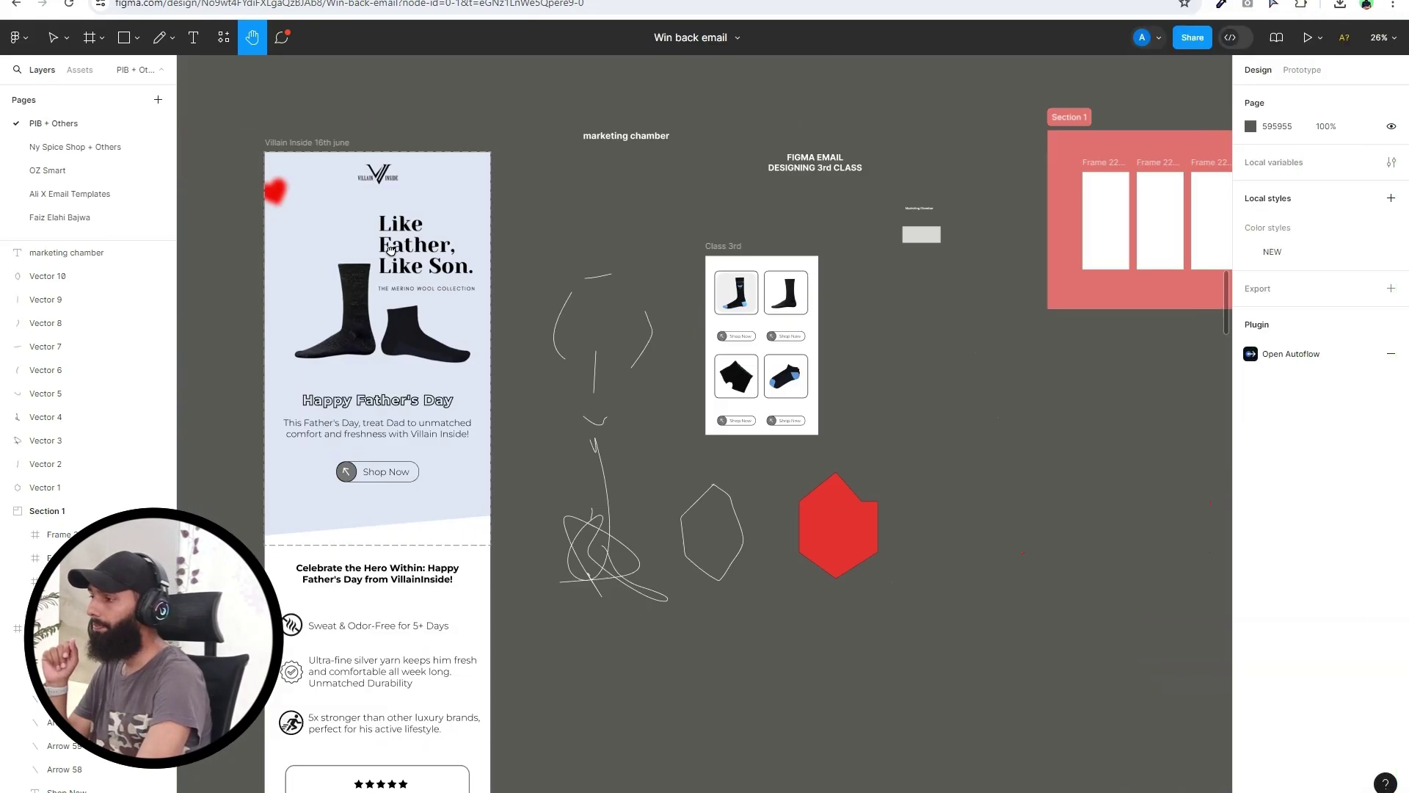
scroll(556, 251, left, 10)
scroll(566, 227, right, 1)
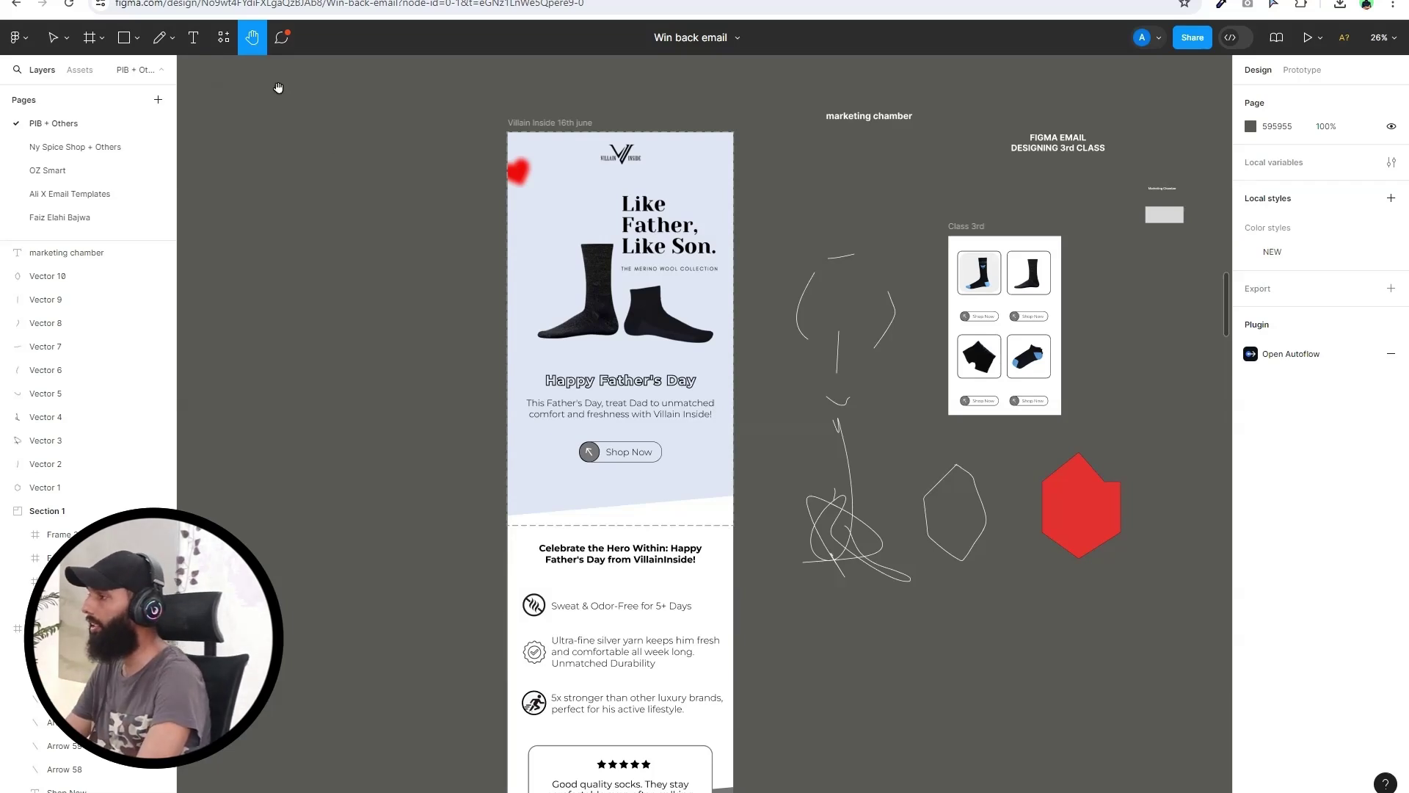
click(55, 41)
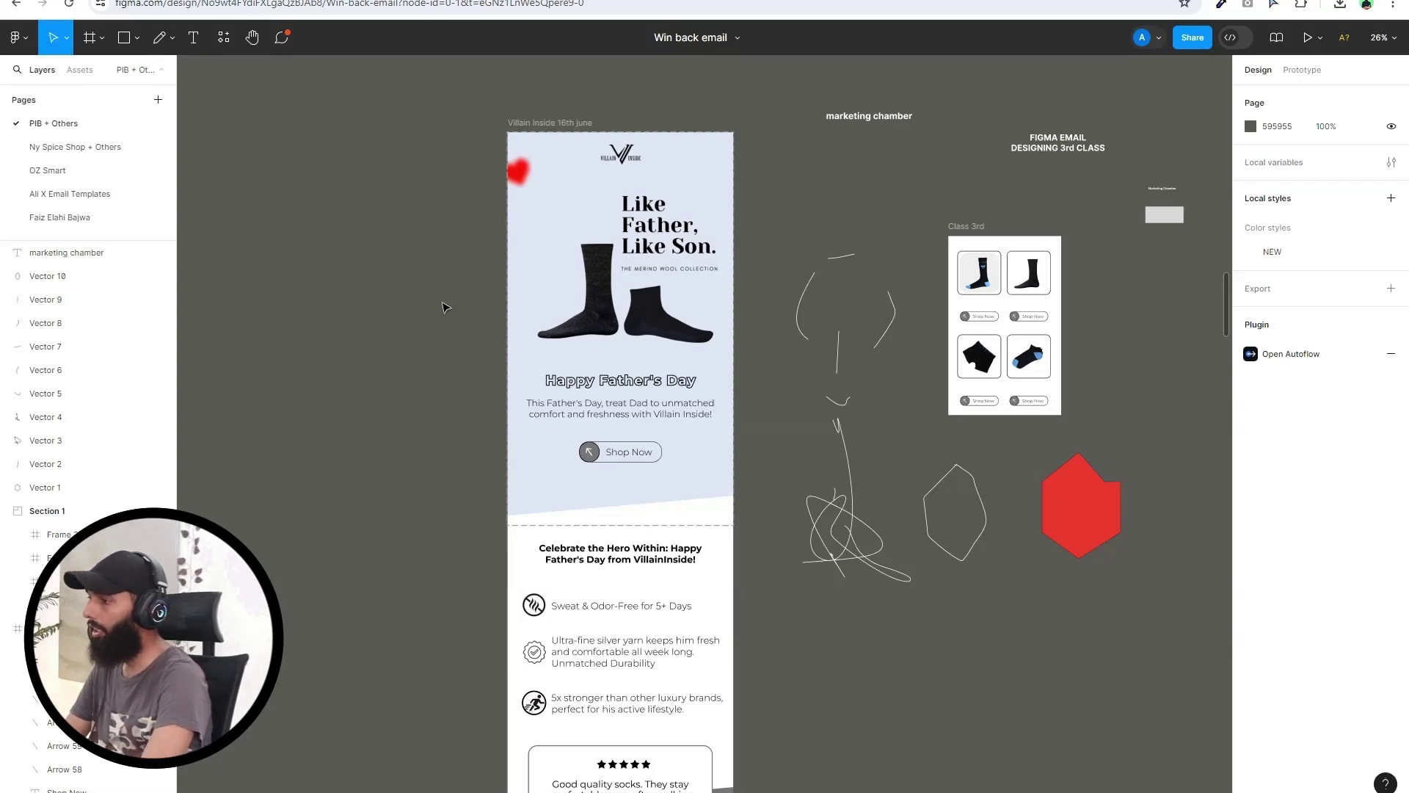
key(h)
drag(632, 195, 381, 188)
drag(776, 214, 519, 231)
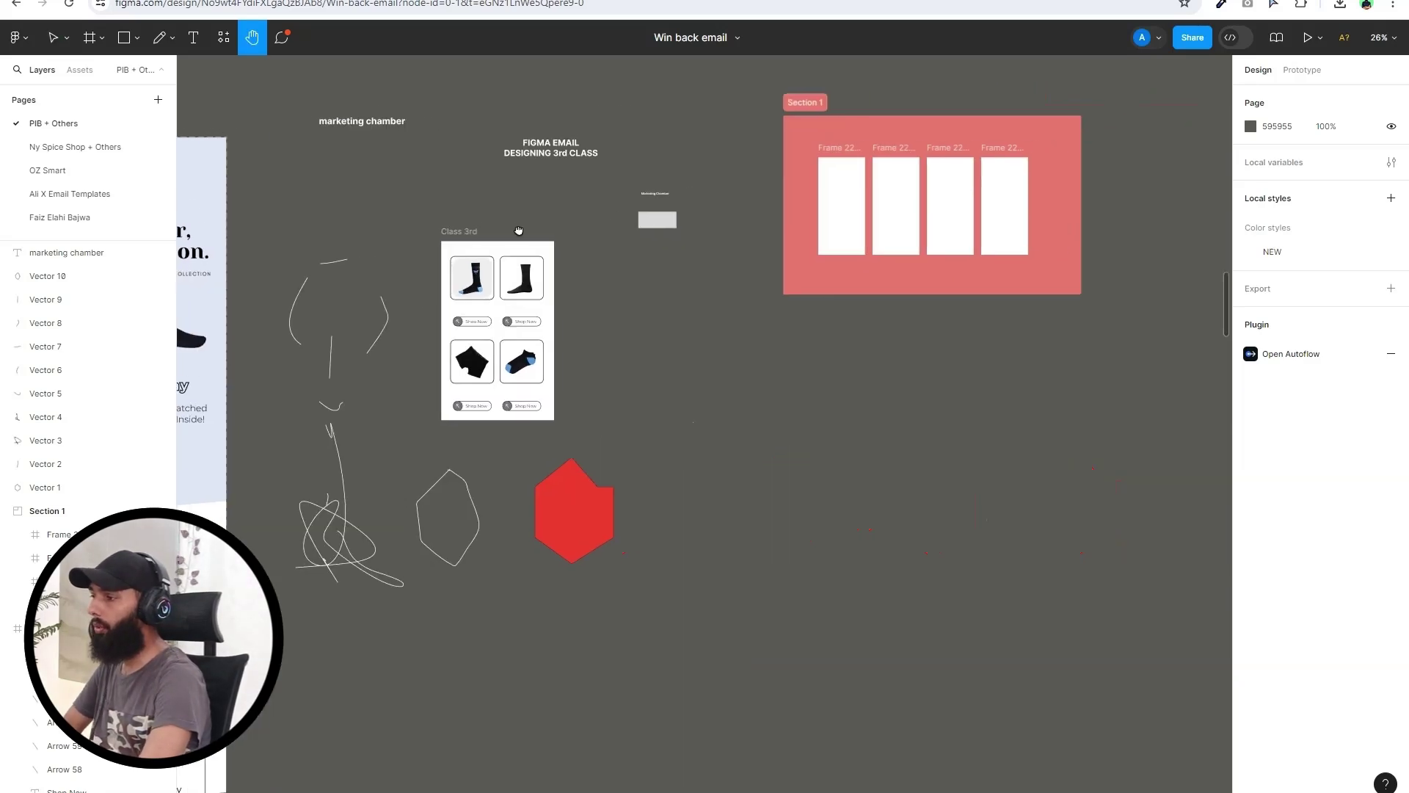
drag(915, 220, 541, 217)
drag(682, 224, 770, 227)
drag(190, 242, 903, 242)
drag(425, 264, 890, 259)
drag(742, 251, 506, 516)
drag(528, 191, 514, 400)
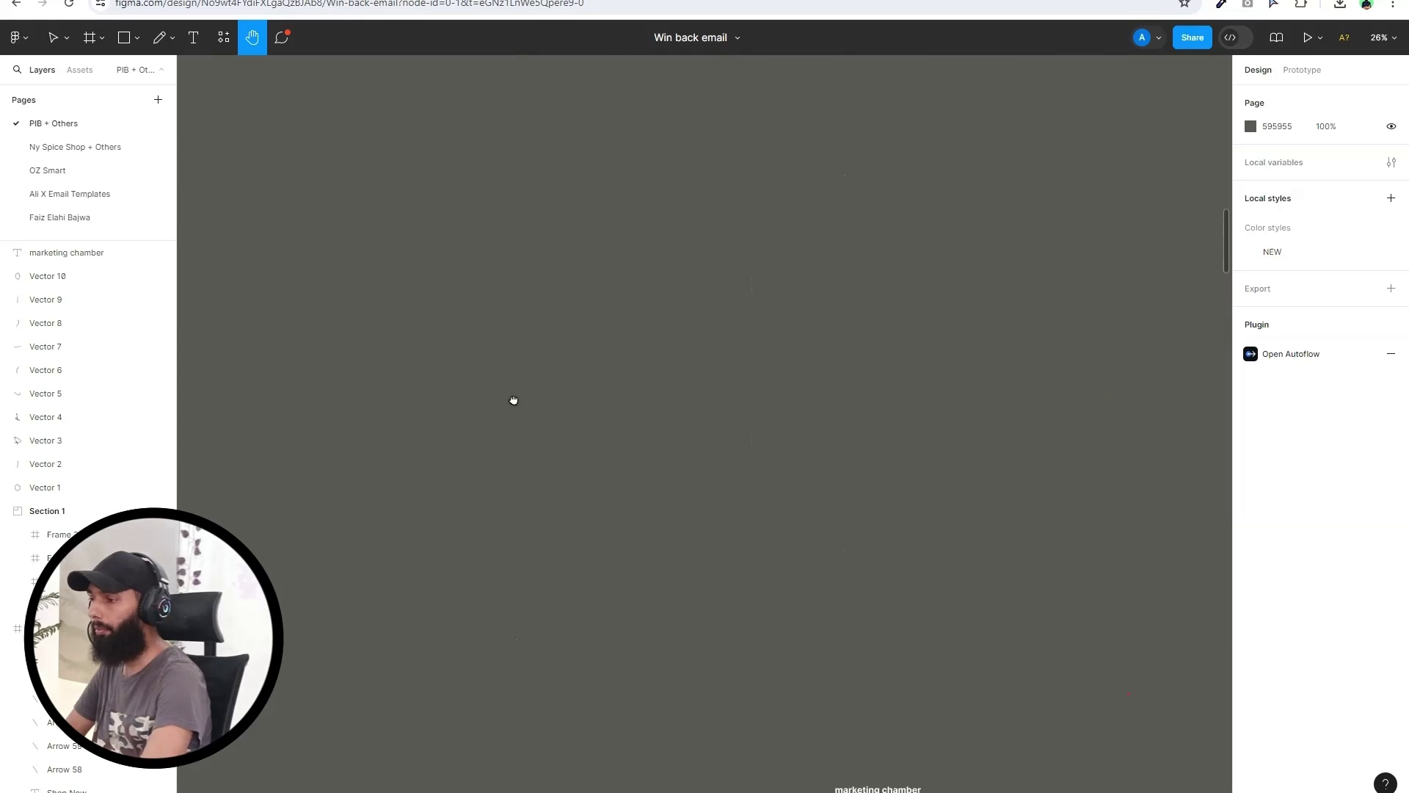
scroll(514, 400, down, 10)
scroll(640, 417, up, 8)
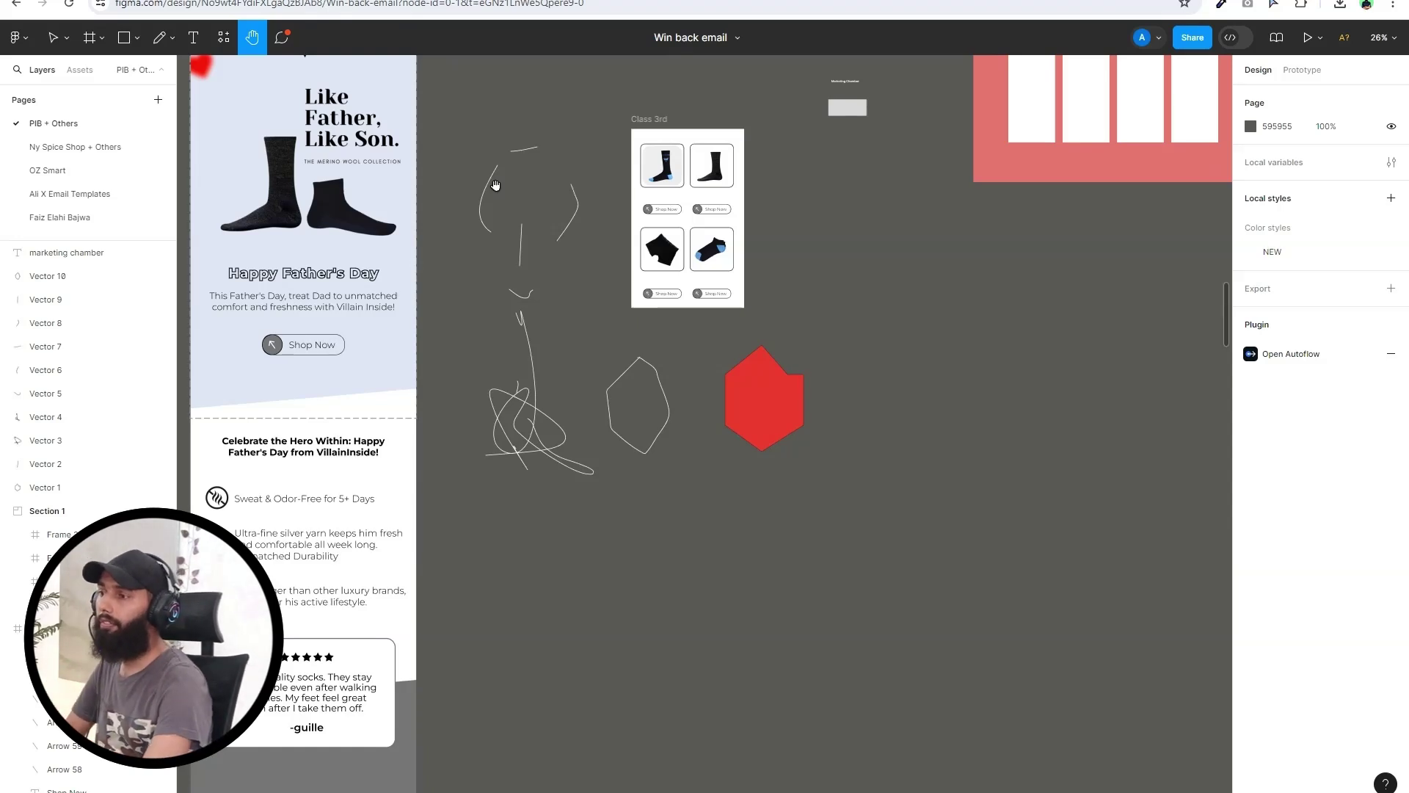
Review the file's sharing and access options and close them
click(1191, 38)
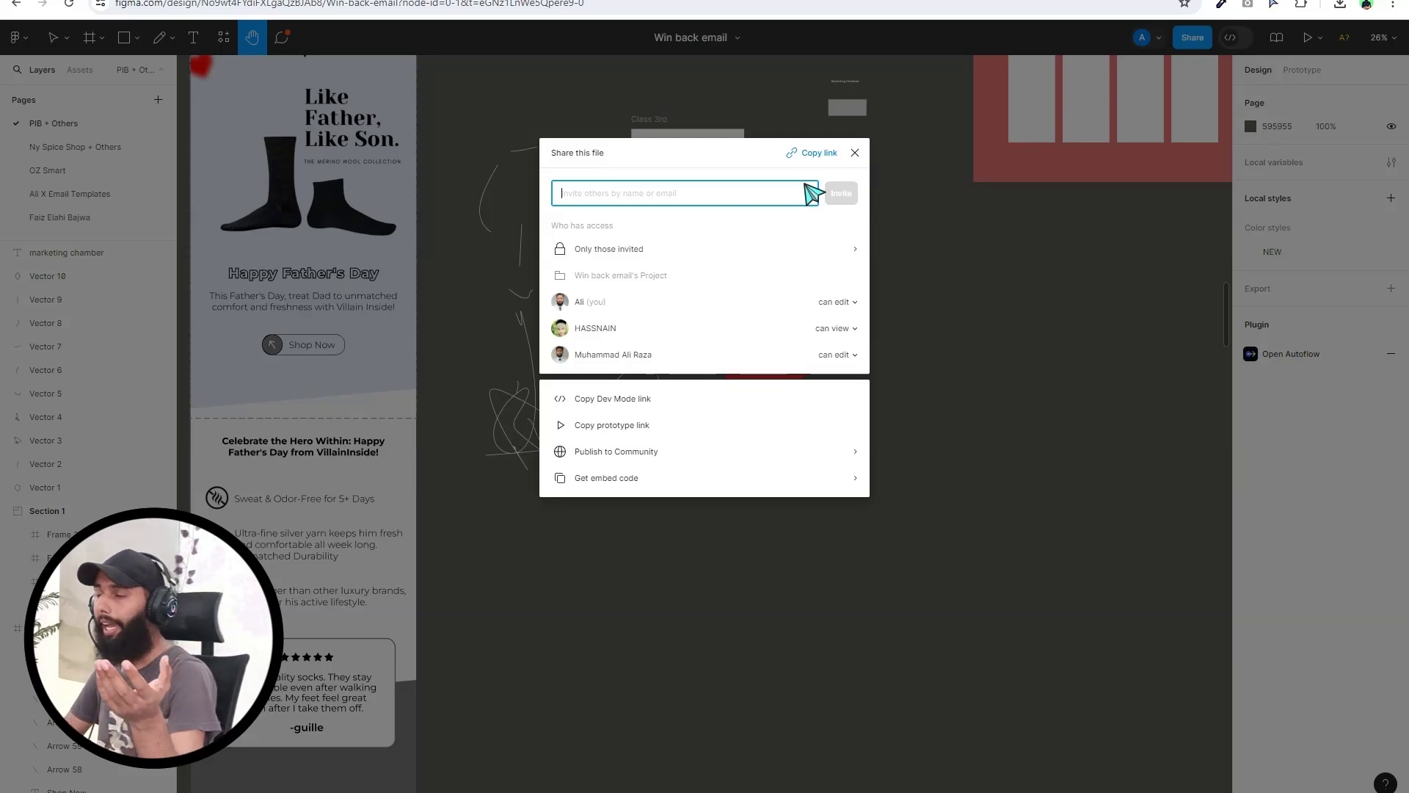
click(855, 153)
Start a comment on the "Like Father, Like Son." heading of the Villain Inside email and discard it
drag(482, 174, 535, 297)
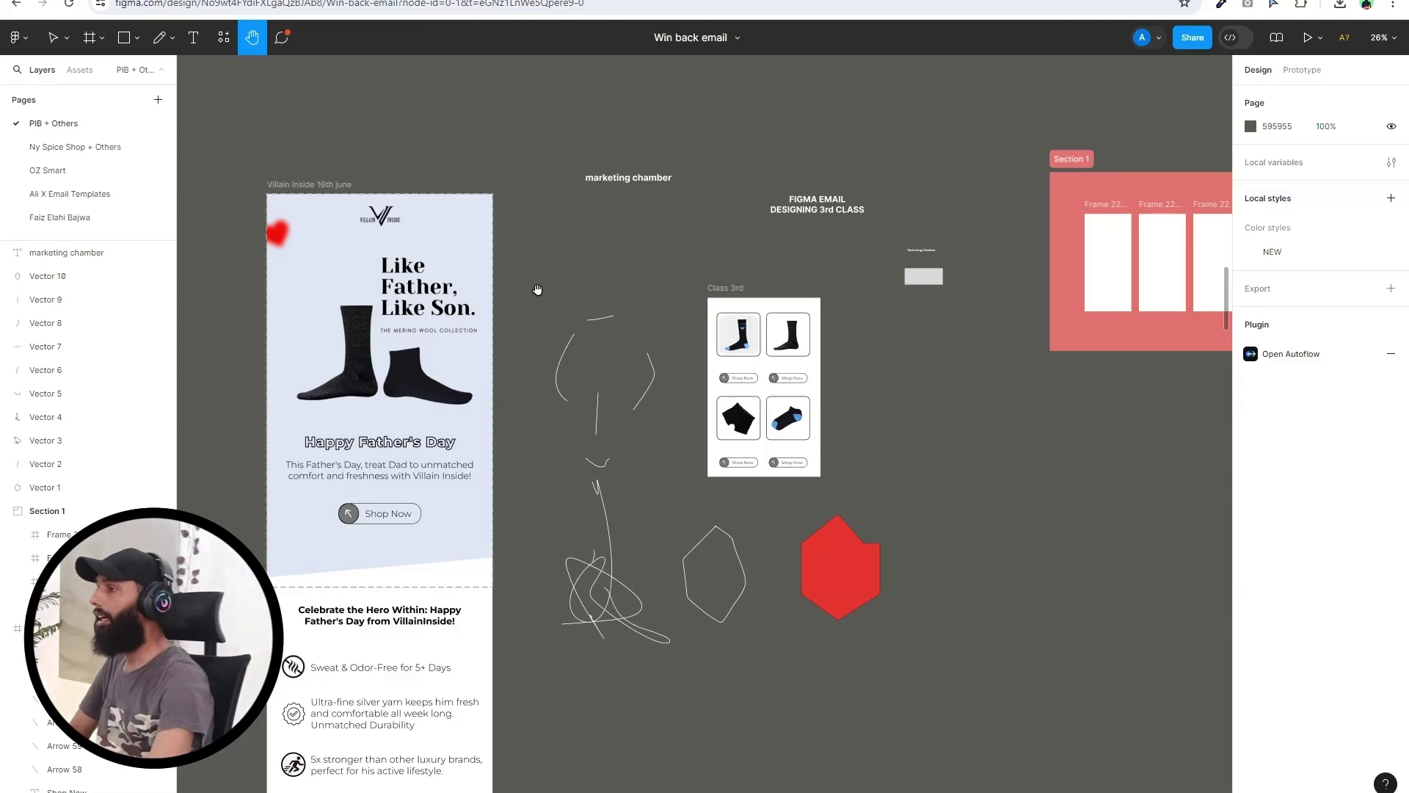
click(281, 38)
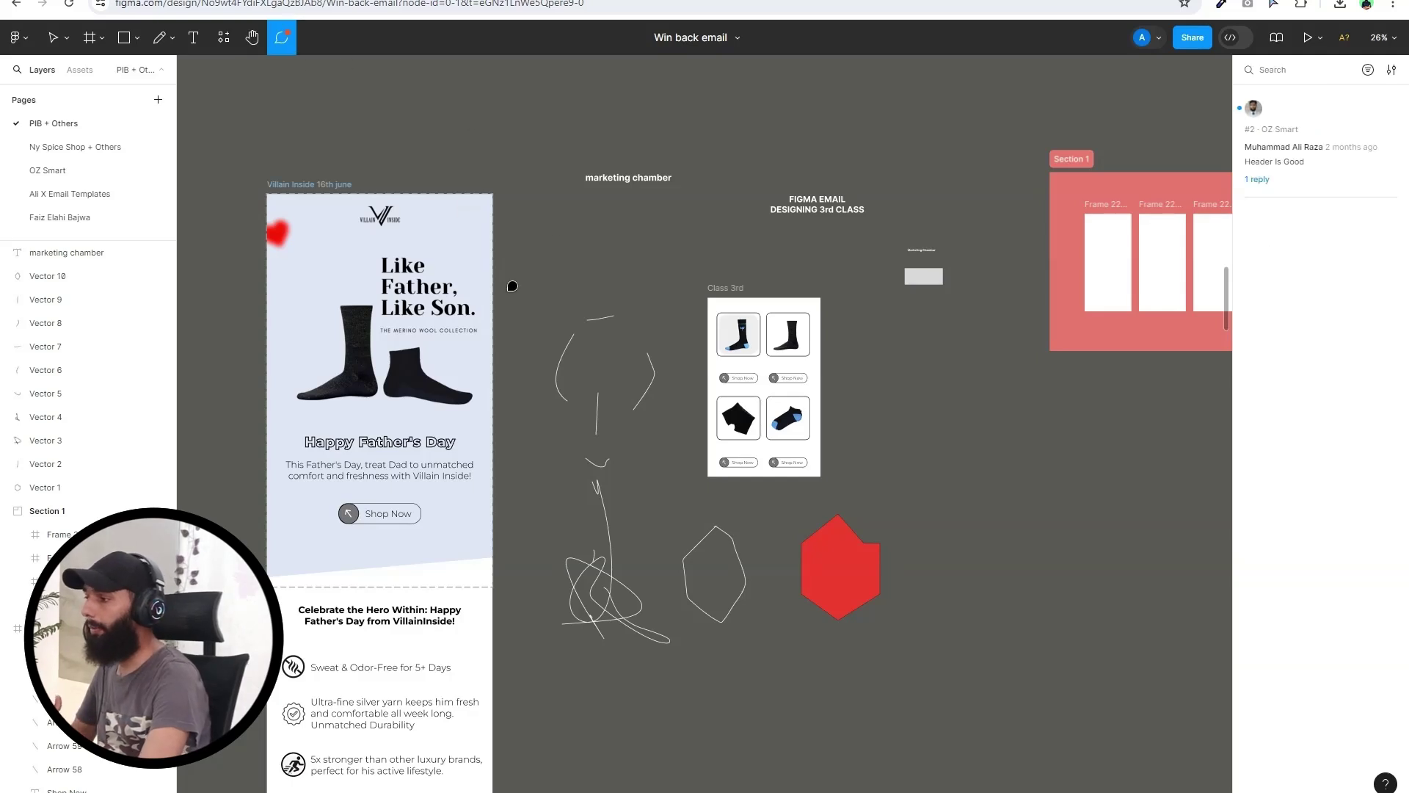
click(451, 261)
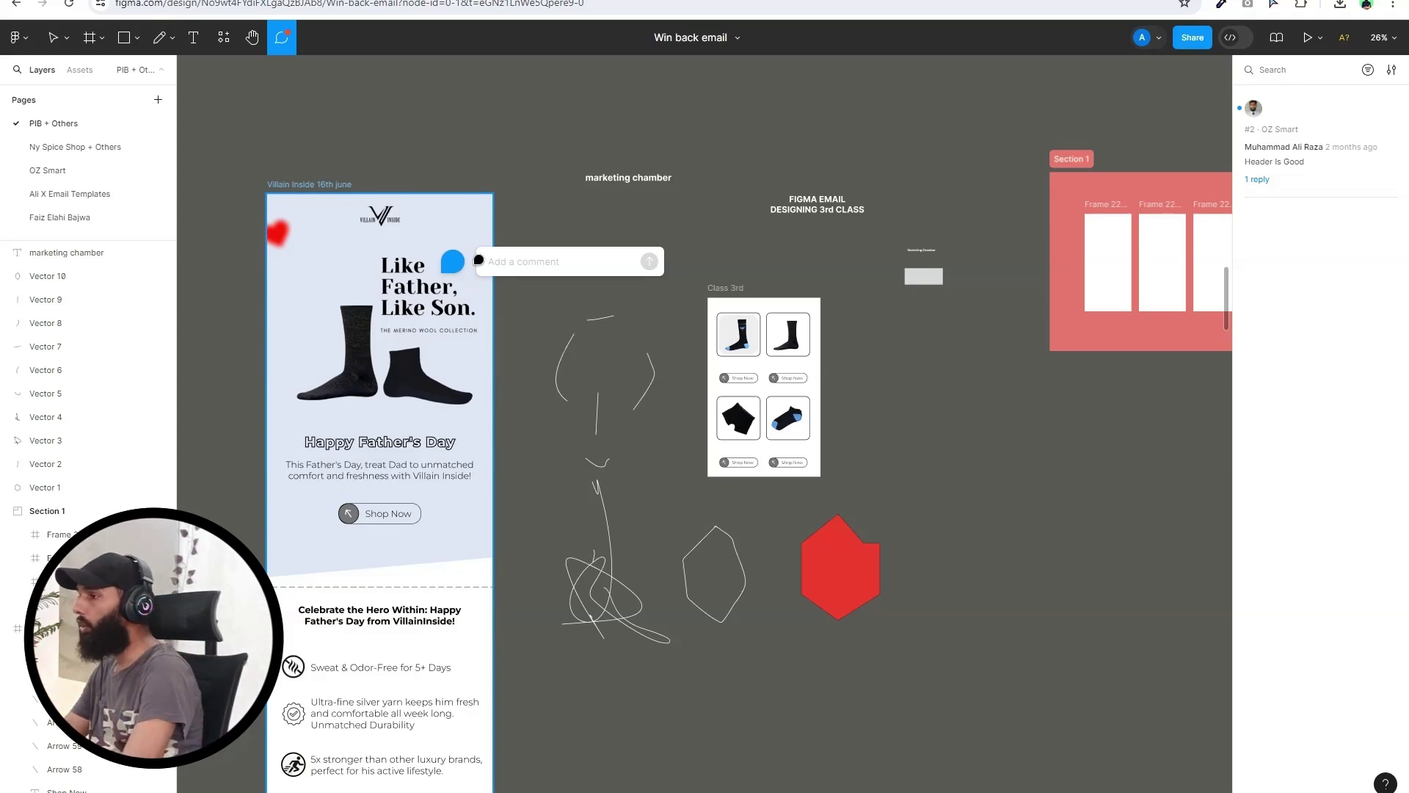
key(Escape)
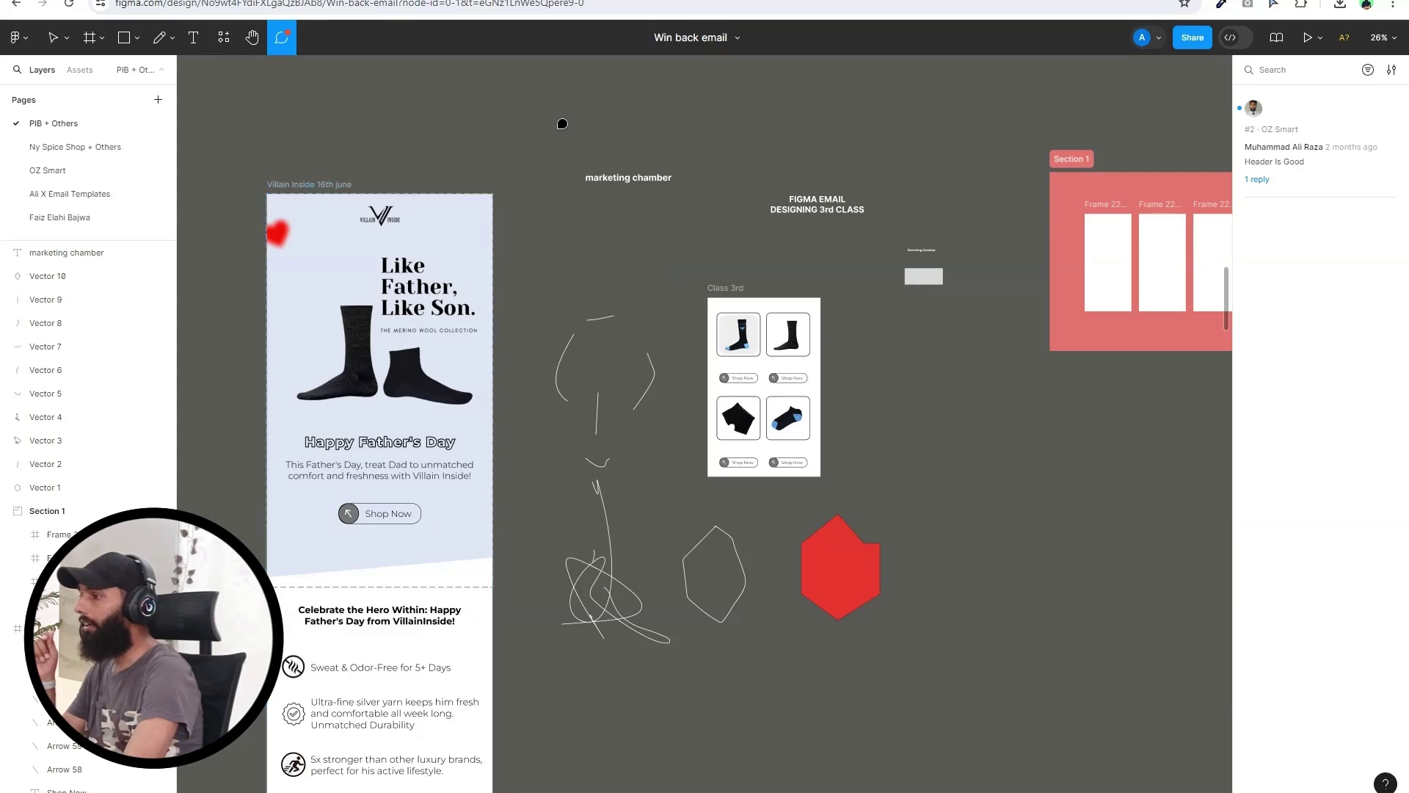